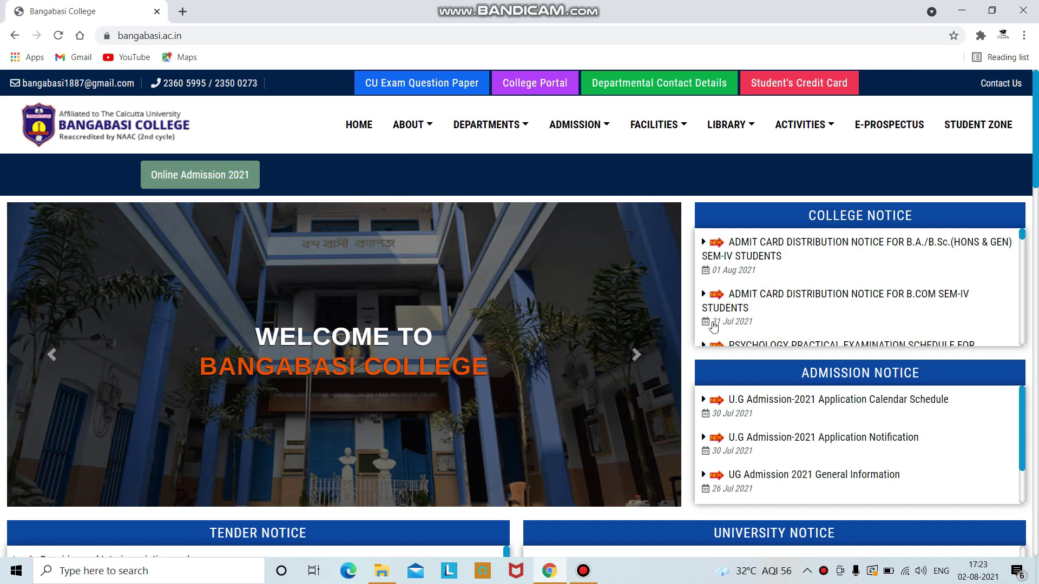
Step: Go through Online Admission 2021 and Apply Online to open the New Applicant registration form
click(222, 176)
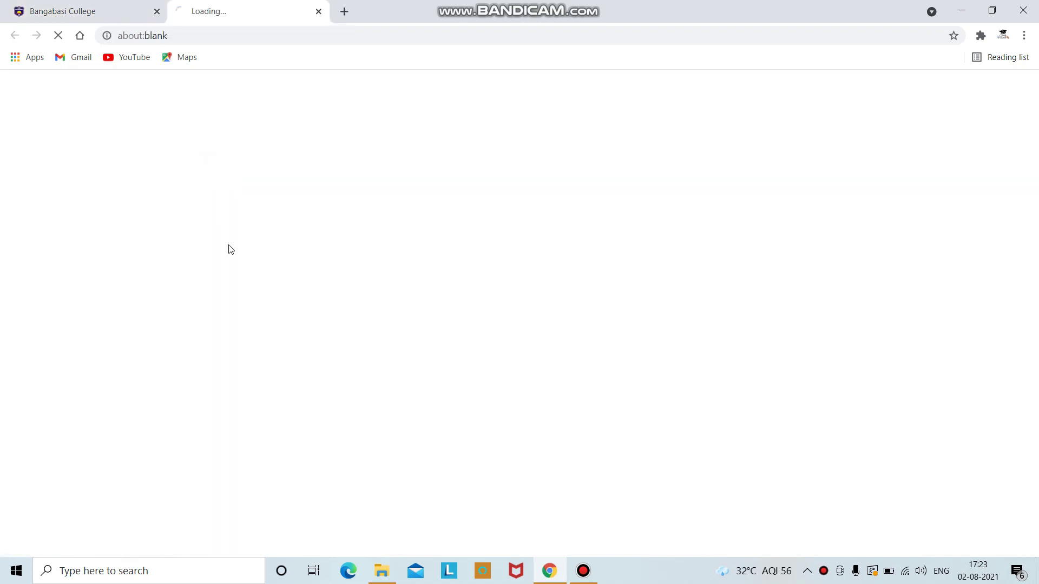
mouse_move(449, 287)
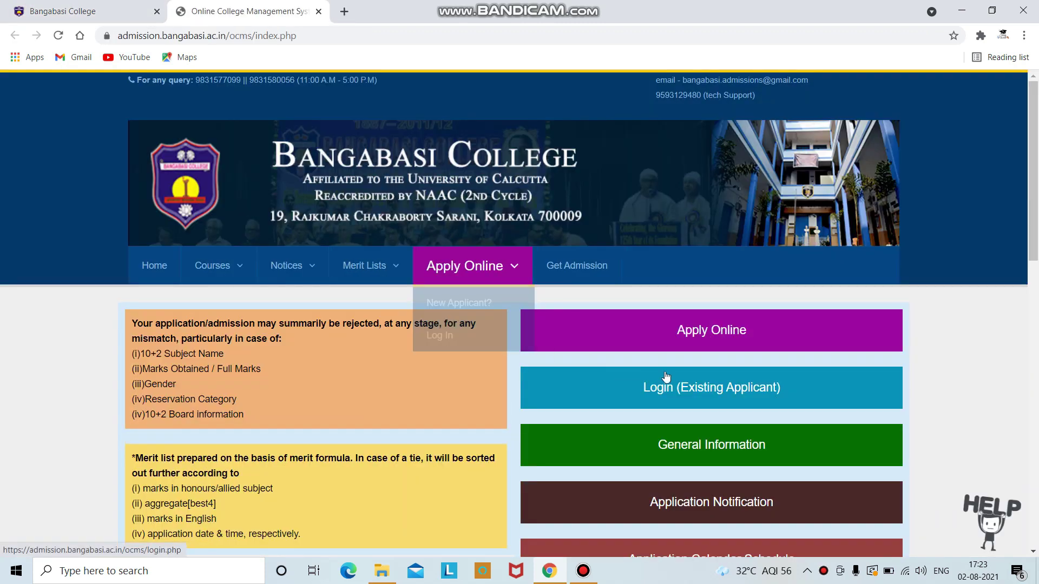
click(723, 330)
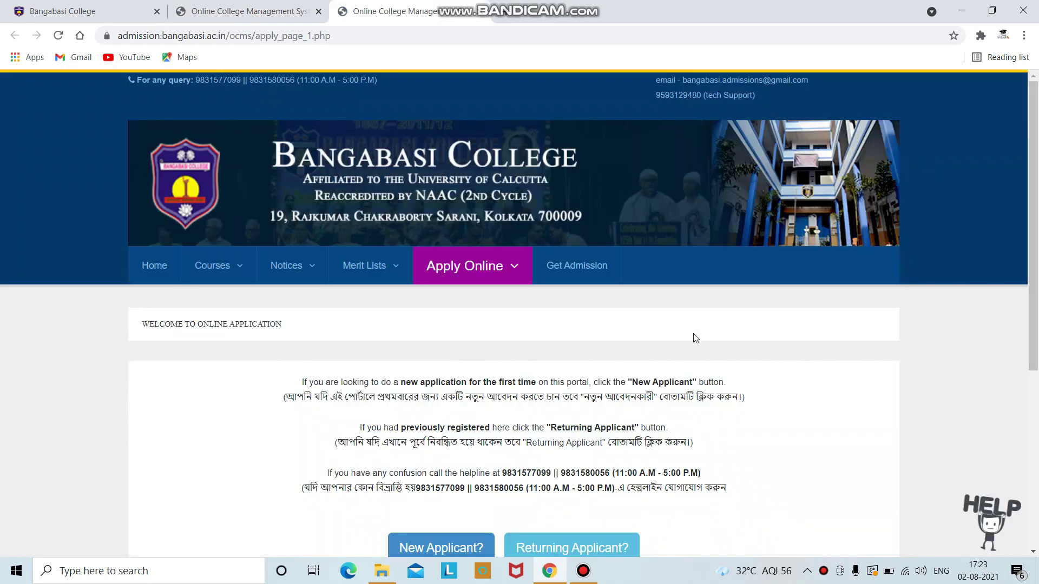
scroll(571, 399, down, 3)
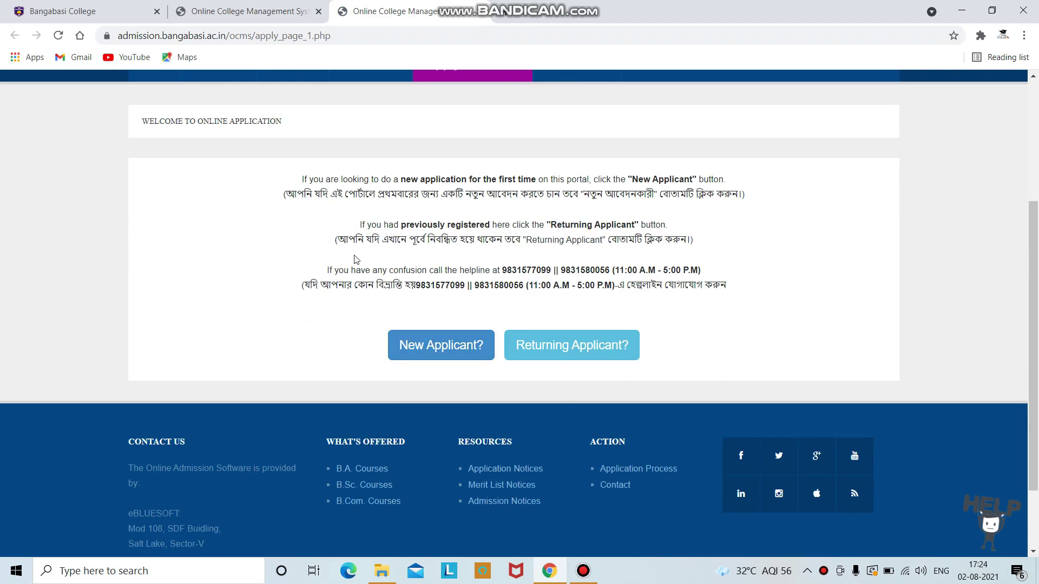
scroll(568, 255, up, 1)
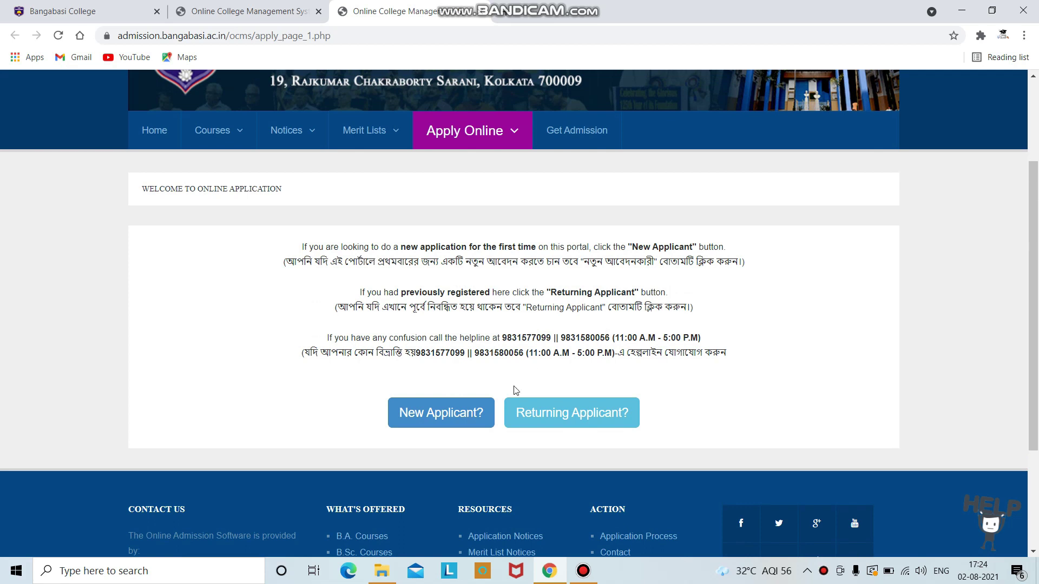
click(465, 408)
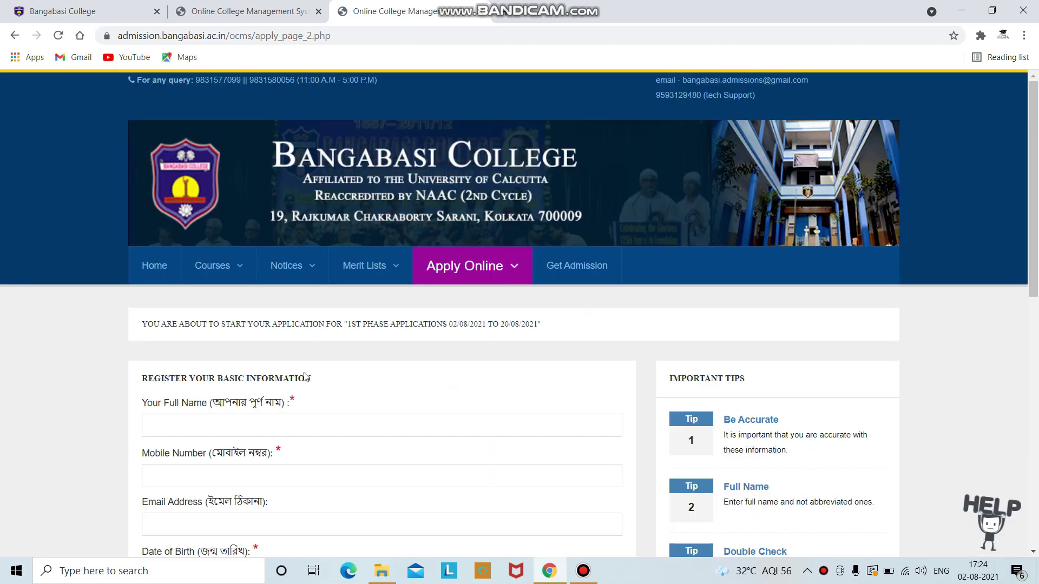
Step: Enter the applicant's full name, mobile number and e-mail address in the registration fields
scroll(305, 377, down, 1)
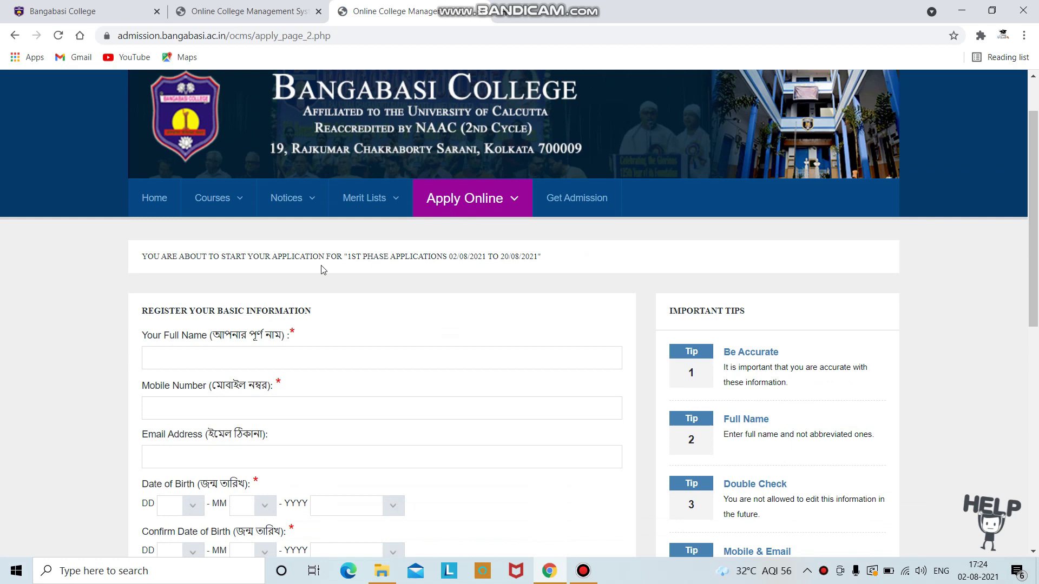
click(296, 360)
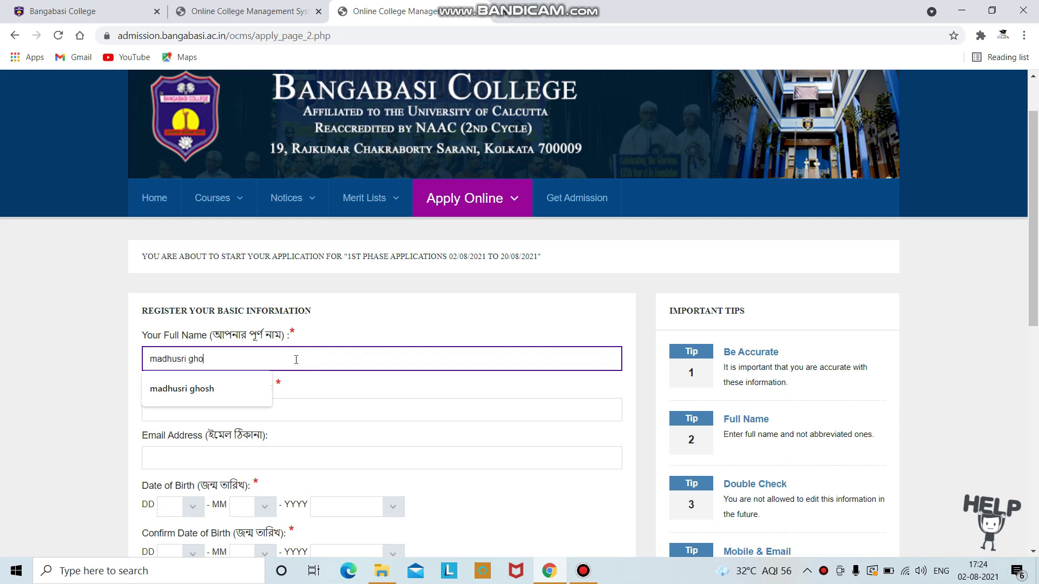
click(282, 415)
text(123456789)
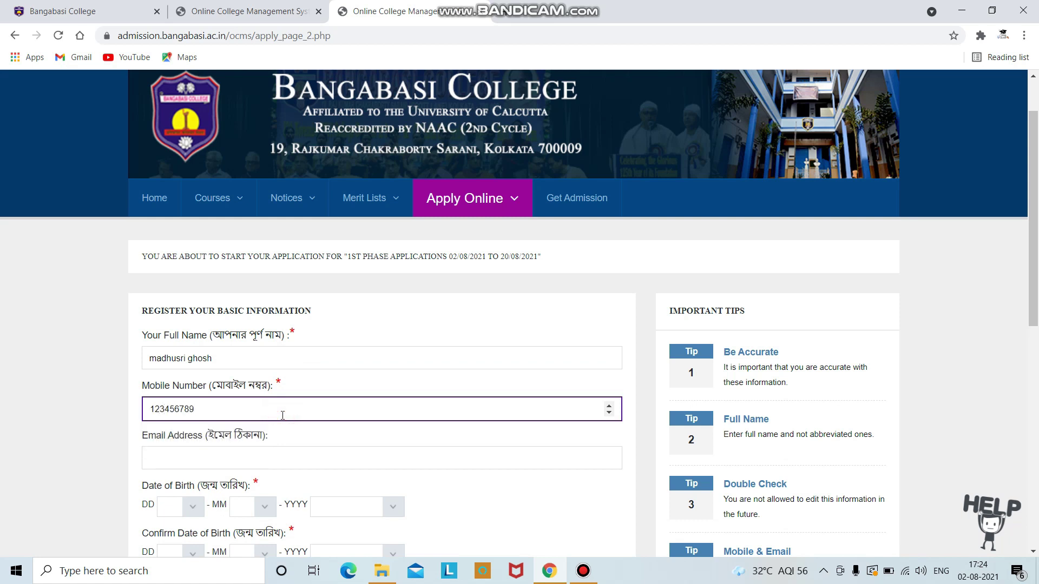
scroll(282, 415, down, 3)
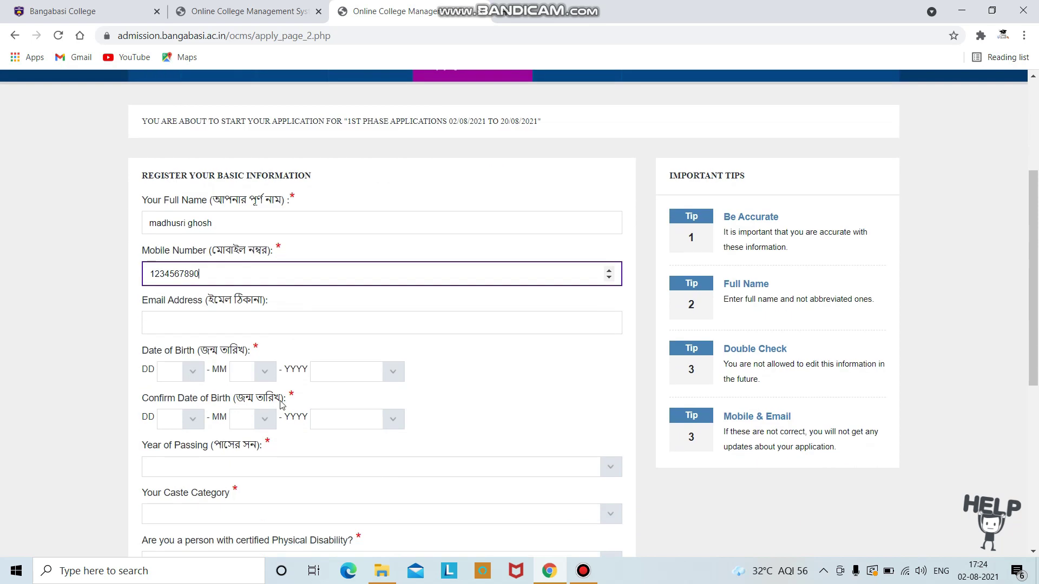
click(303, 322)
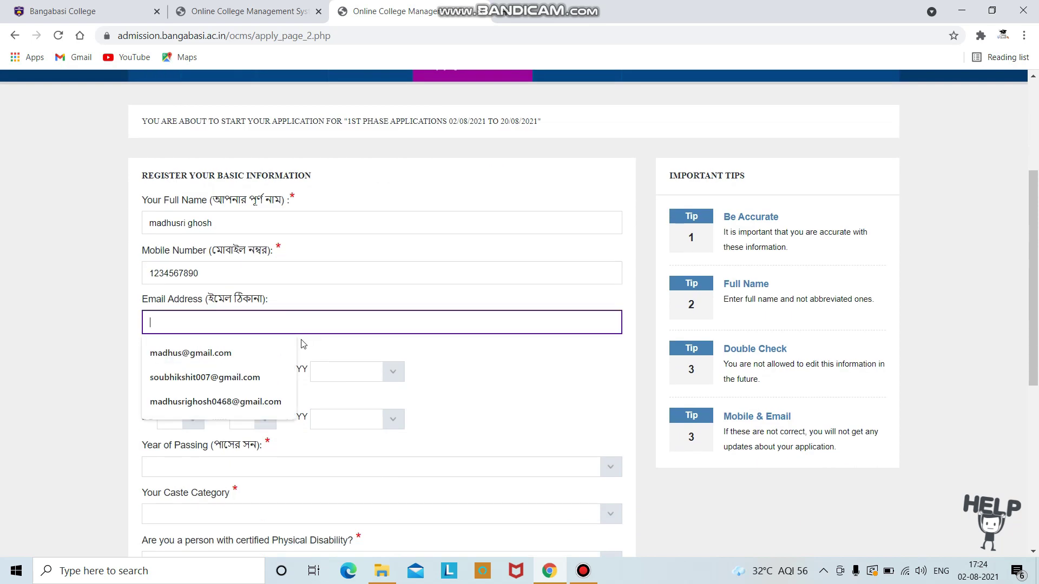
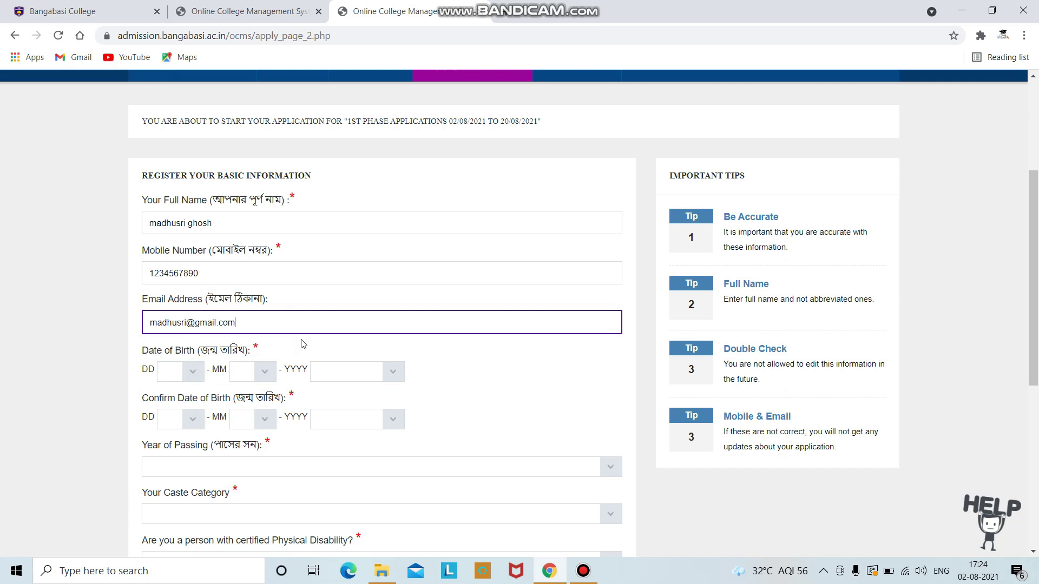
click(193, 373)
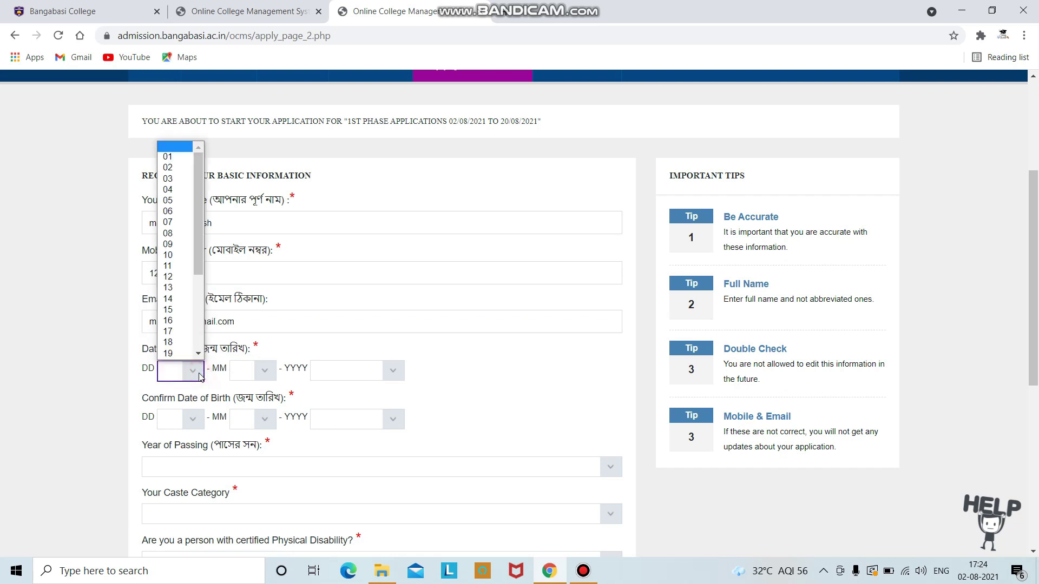
click(184, 310)
click(268, 372)
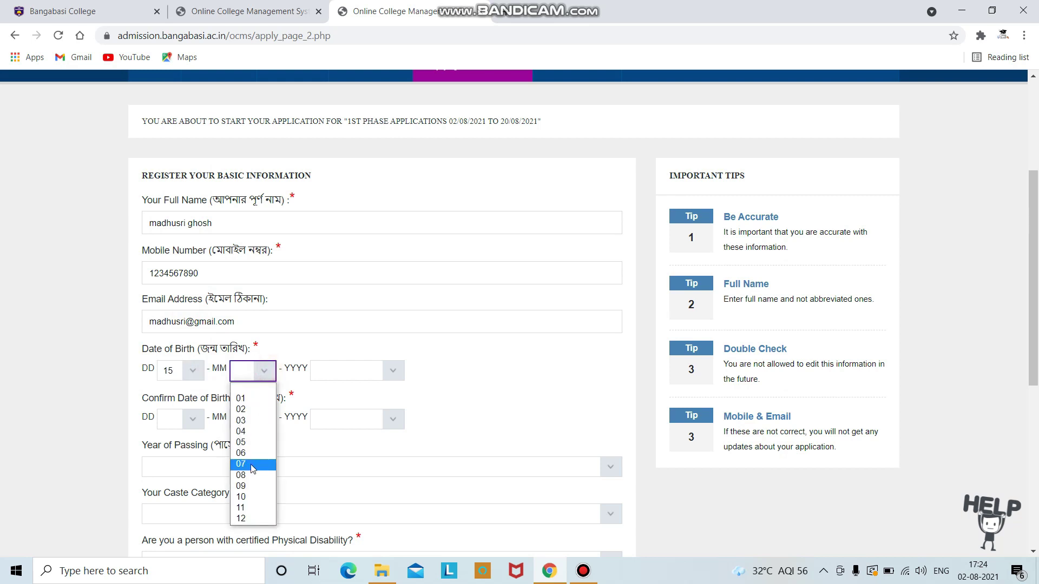
click(250, 442)
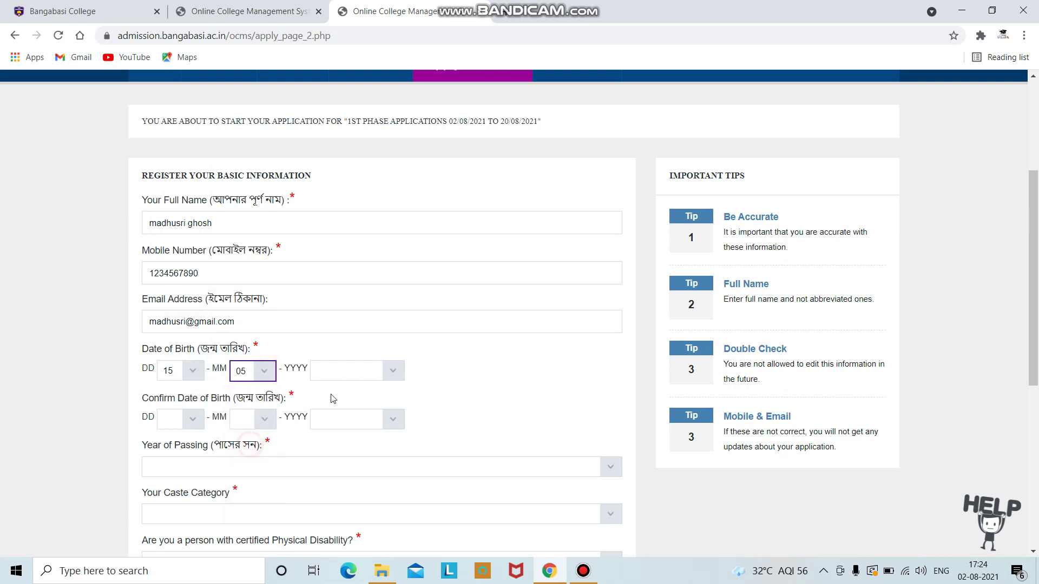
click(389, 364)
scroll(374, 304, down, 1)
scroll(375, 301, up, 1)
click(373, 195)
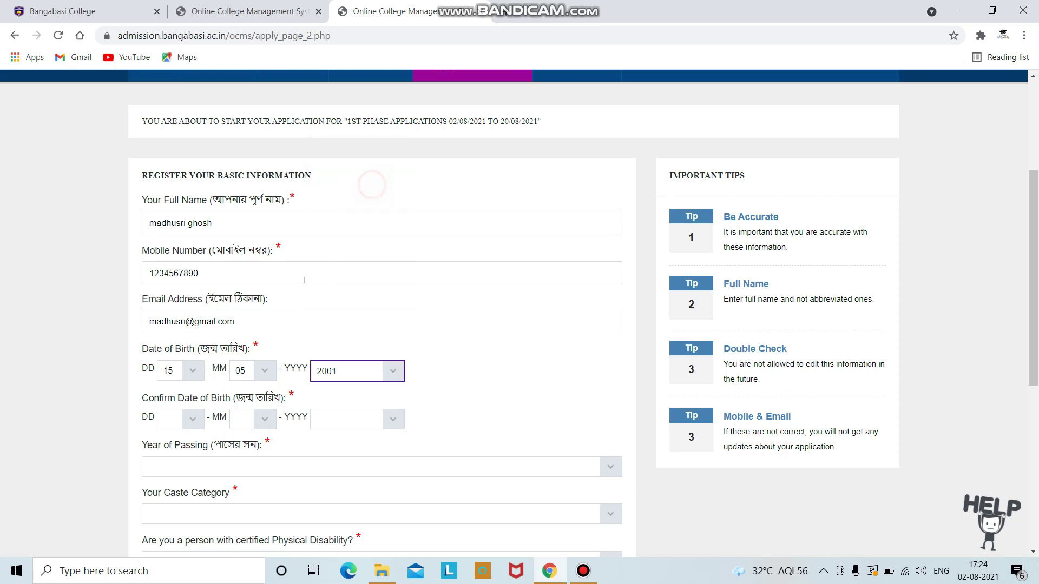
Step: Set the Confirm Date of Birth to 15/05/2001
scroll(295, 335, down, 1)
scroll(292, 354, down, 1)
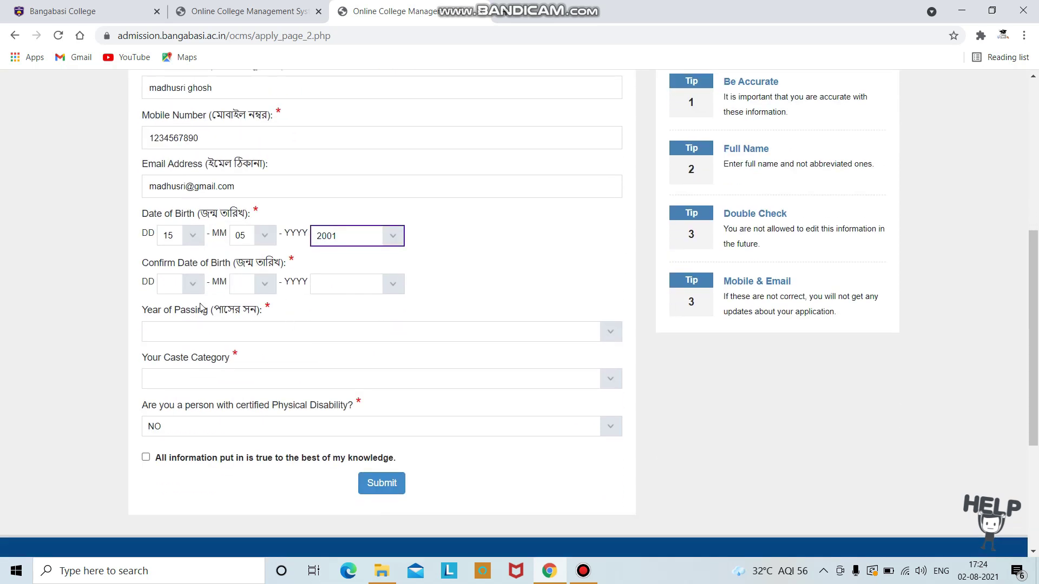
click(200, 288)
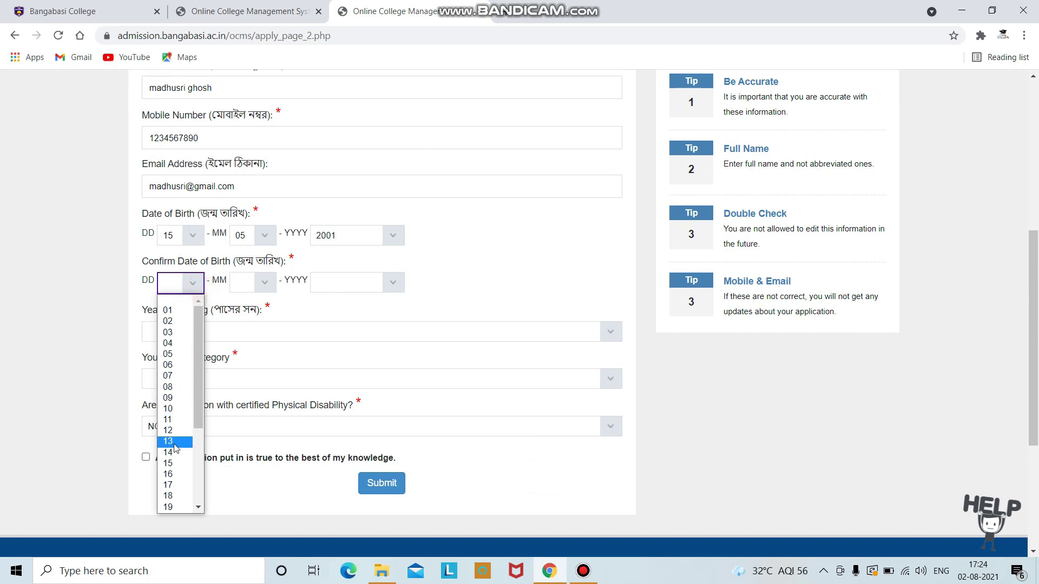
click(171, 465)
click(265, 283)
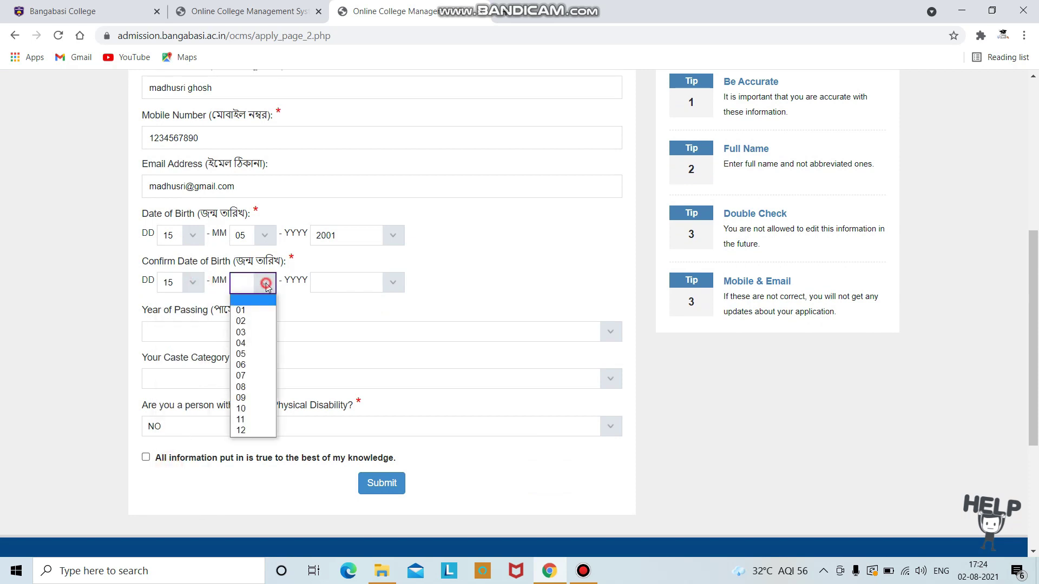
click(266, 358)
click(393, 281)
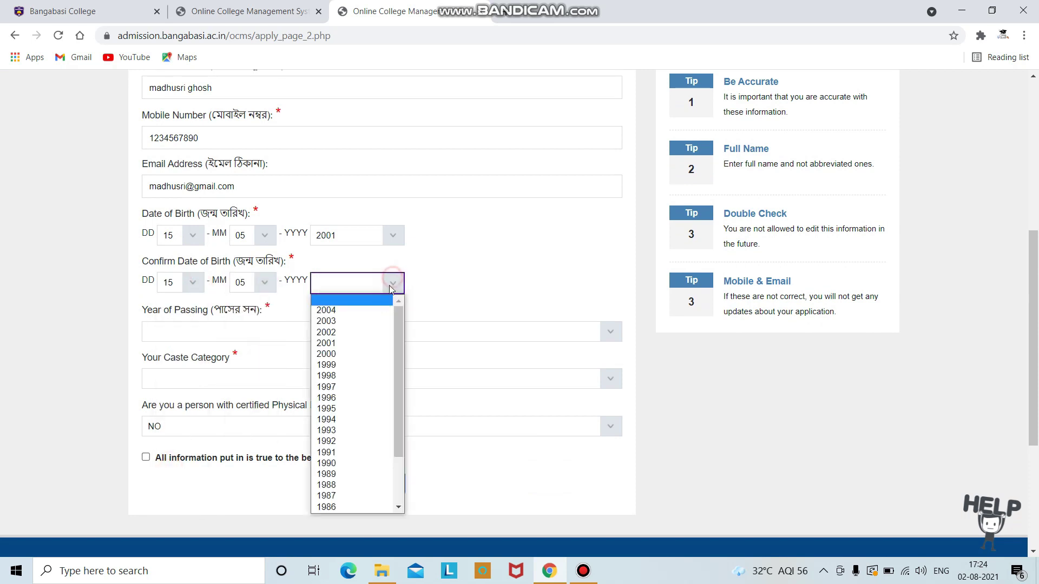
click(367, 346)
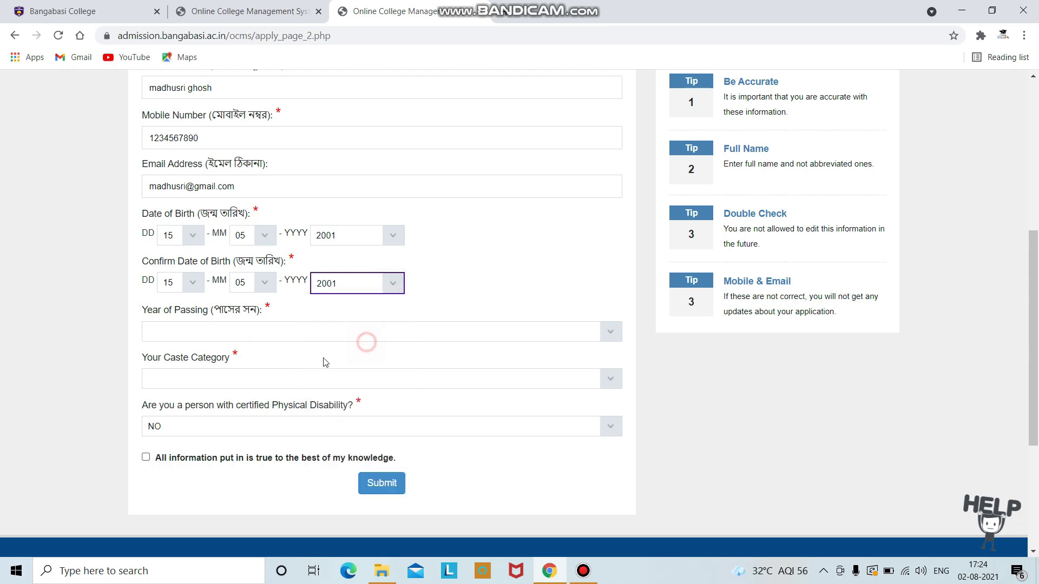
Step: Set Year of Passing to 2021, caste category General and physical disability NO
scroll(283, 373, down, 1)
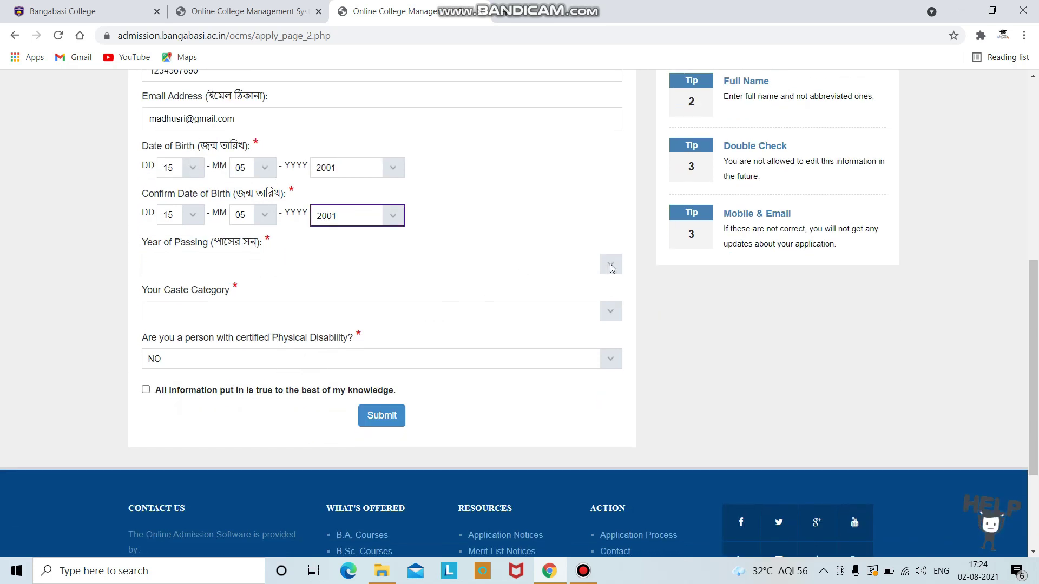
click(611, 268)
click(351, 292)
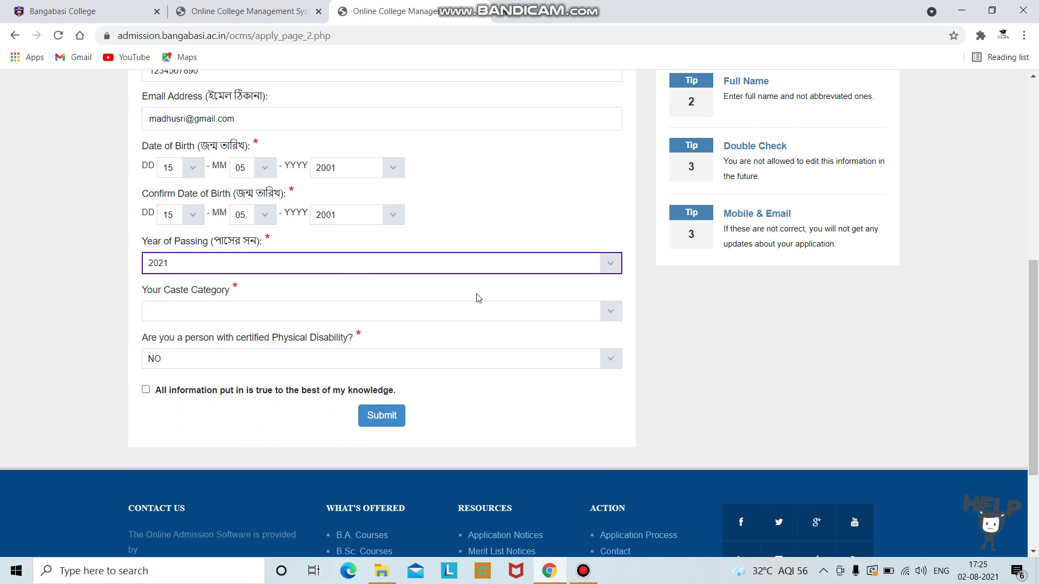
click(612, 319)
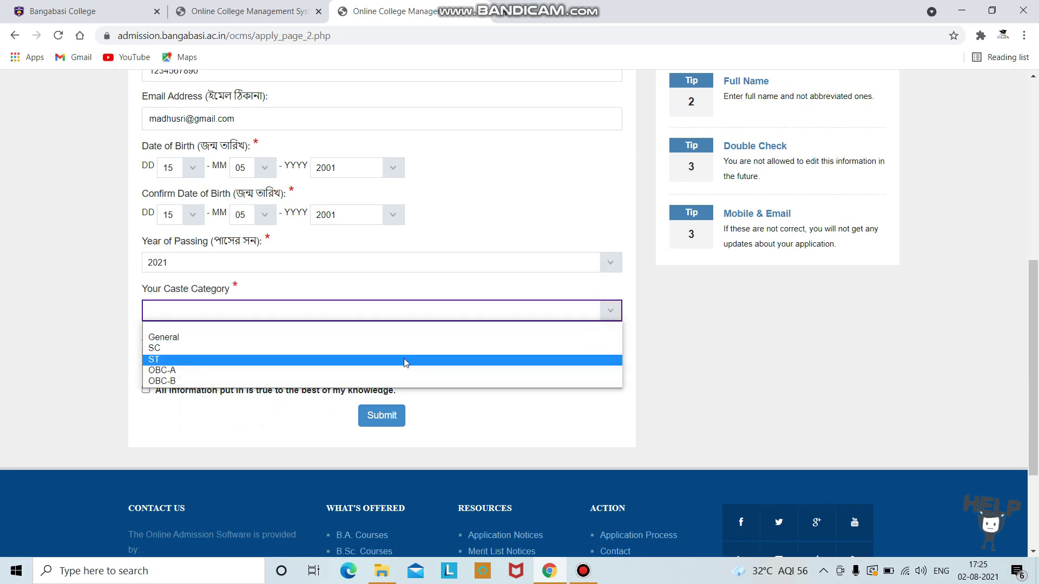
click(421, 338)
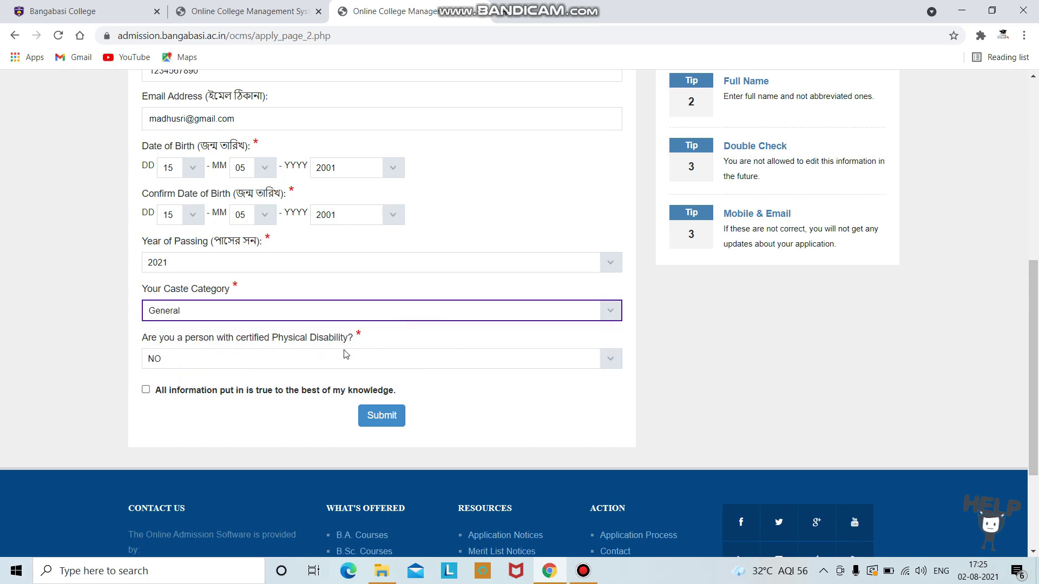
click(614, 359)
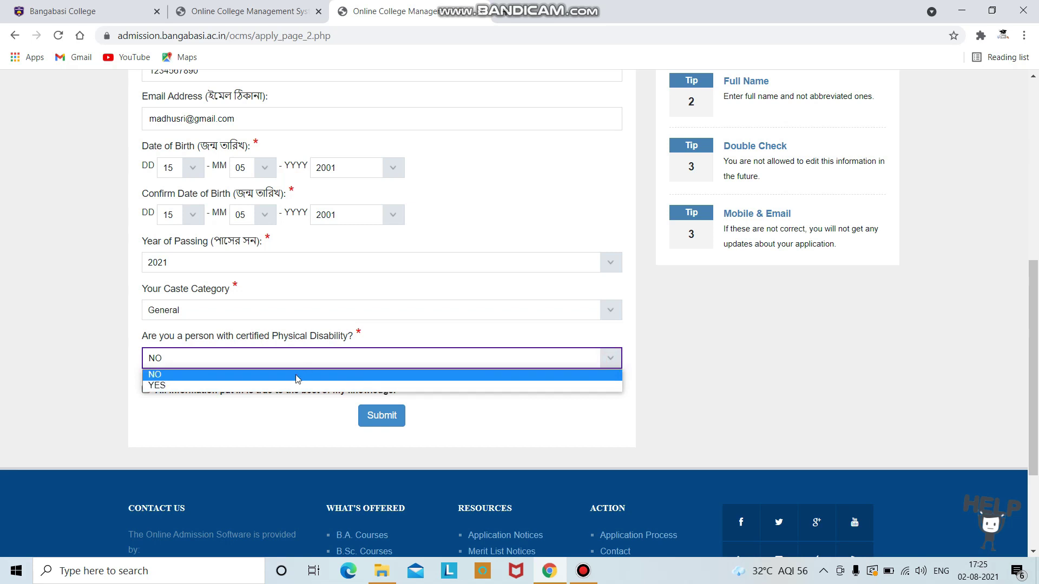
click(299, 376)
Step: Tick the declaration that all information given is true
scroll(173, 373, down, 1)
click(147, 326)
scroll(303, 319, up, 6)
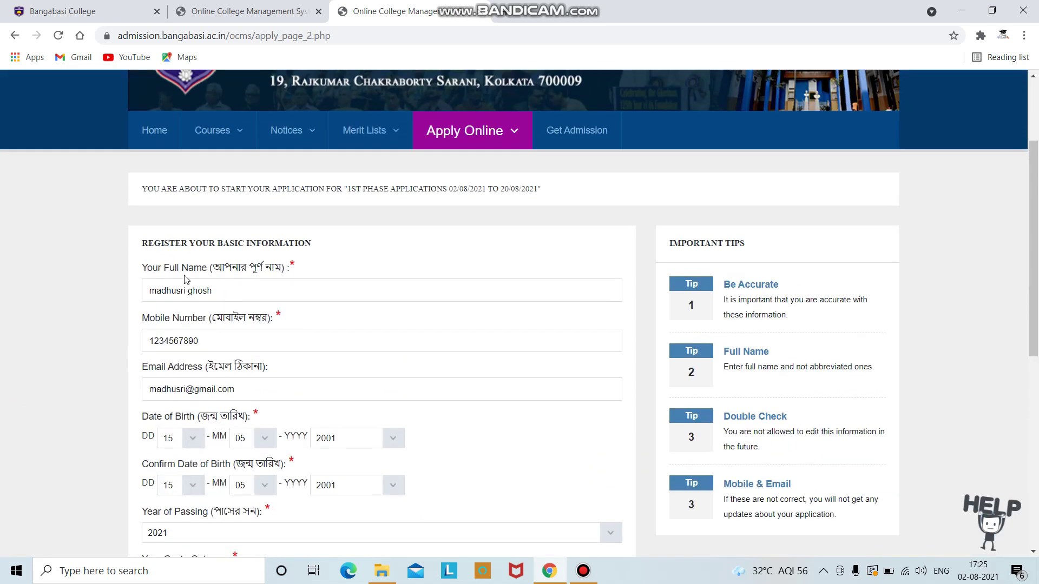
scroll(391, 323, down, 6)
Step: Submit the basic registration and start Complete Personal Info
click(381, 348)
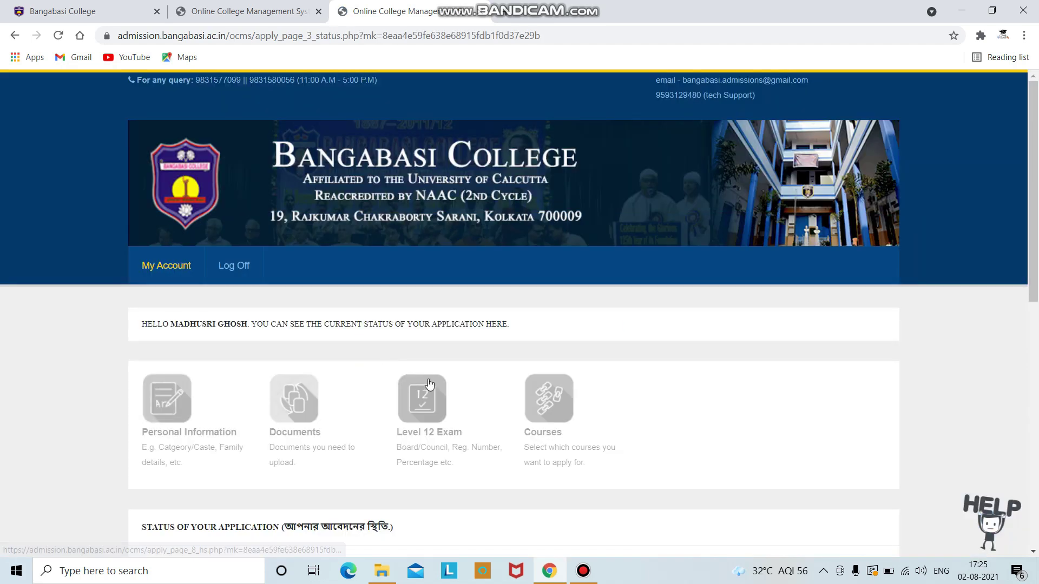
scroll(521, 368, down, 4)
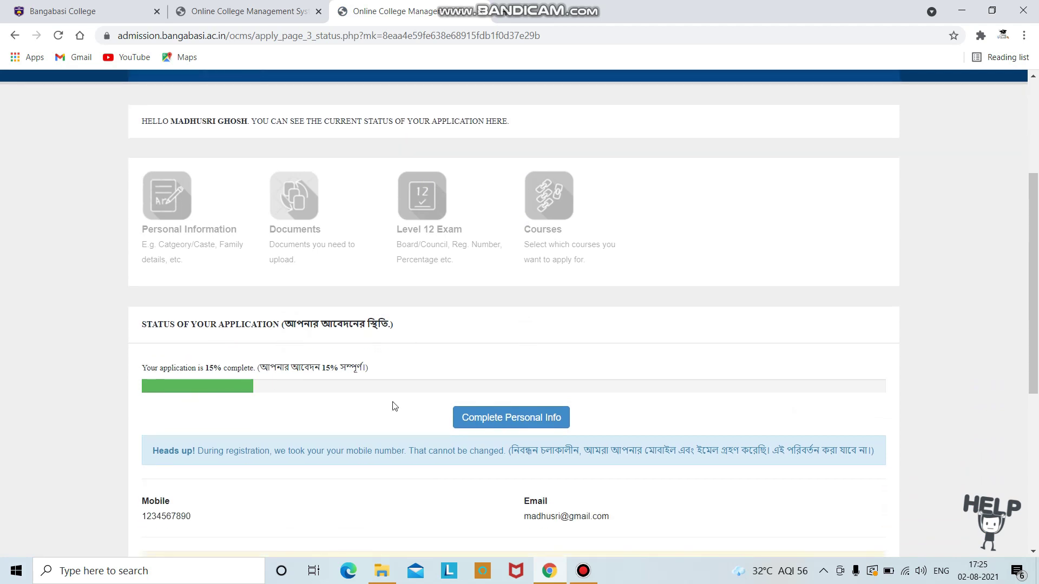
scroll(501, 395, down, 2)
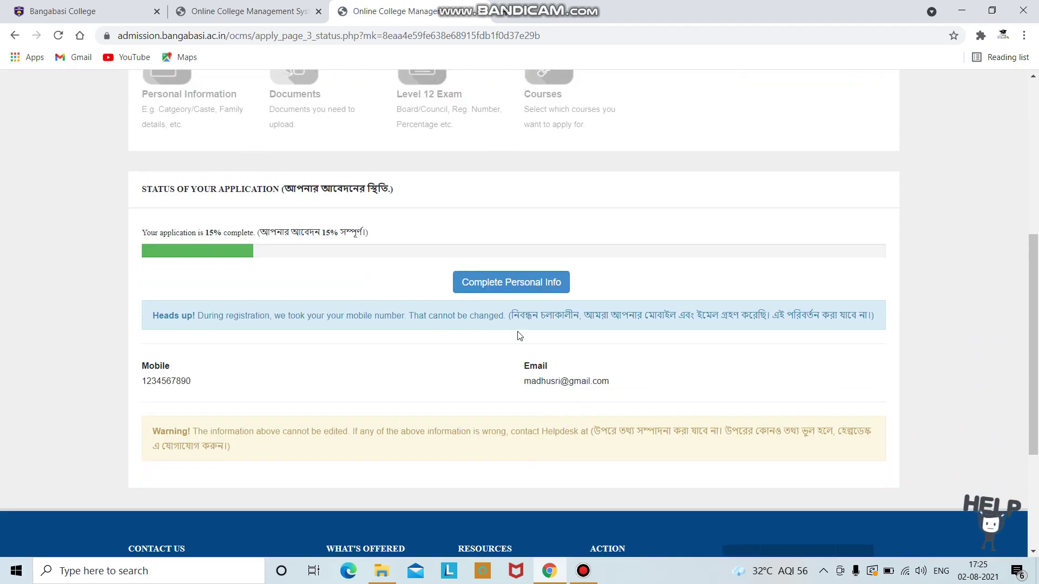
click(504, 288)
scroll(395, 392, down, 3)
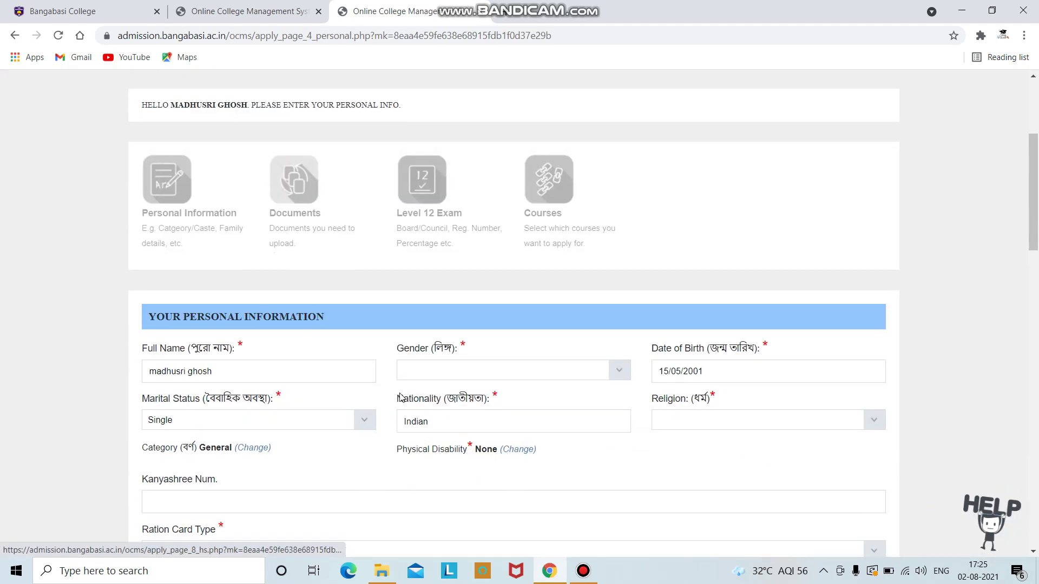
scroll(401, 397, down, 1)
Step: Set gender to Female, marital status Single and religion Hinduism
click(457, 319)
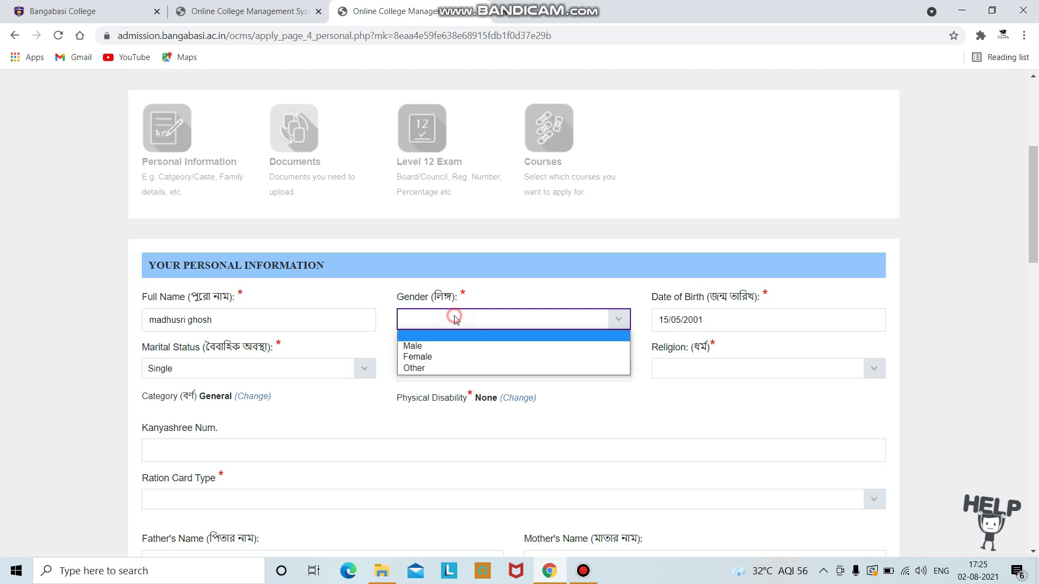
click(500, 365)
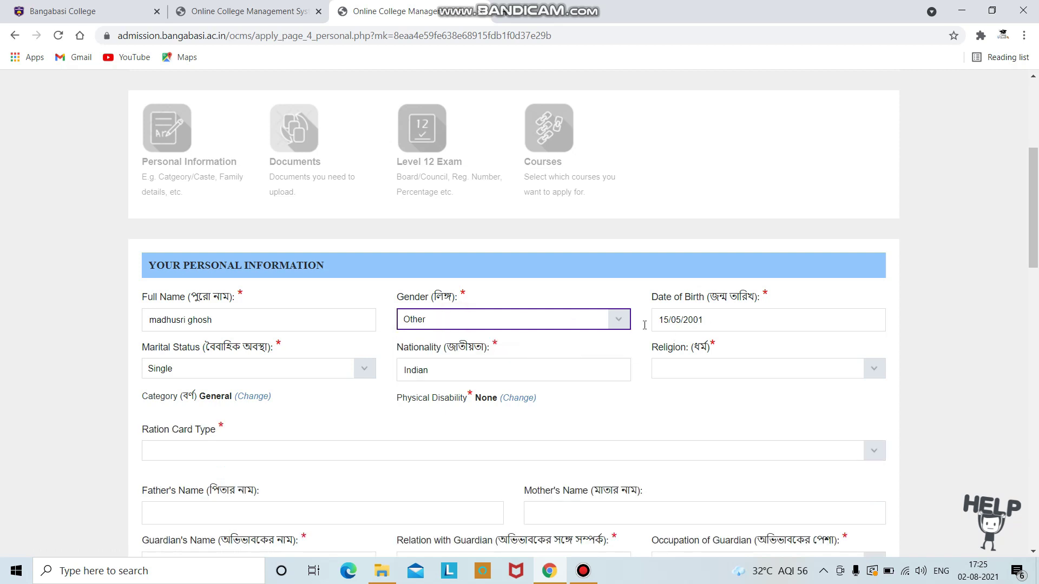
click(618, 320)
click(479, 357)
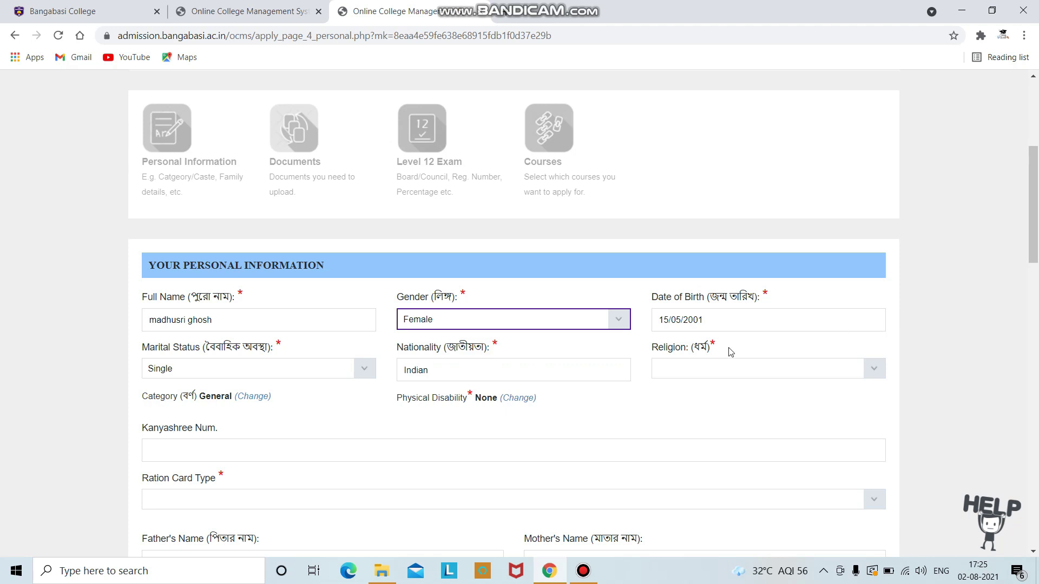
click(365, 369)
click(293, 395)
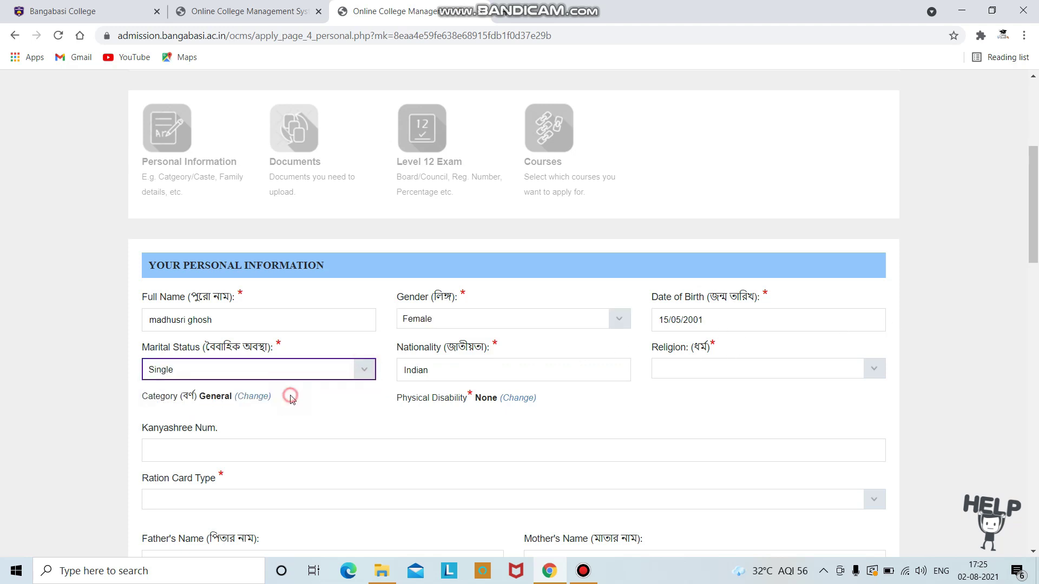
click(375, 371)
click(349, 398)
click(874, 368)
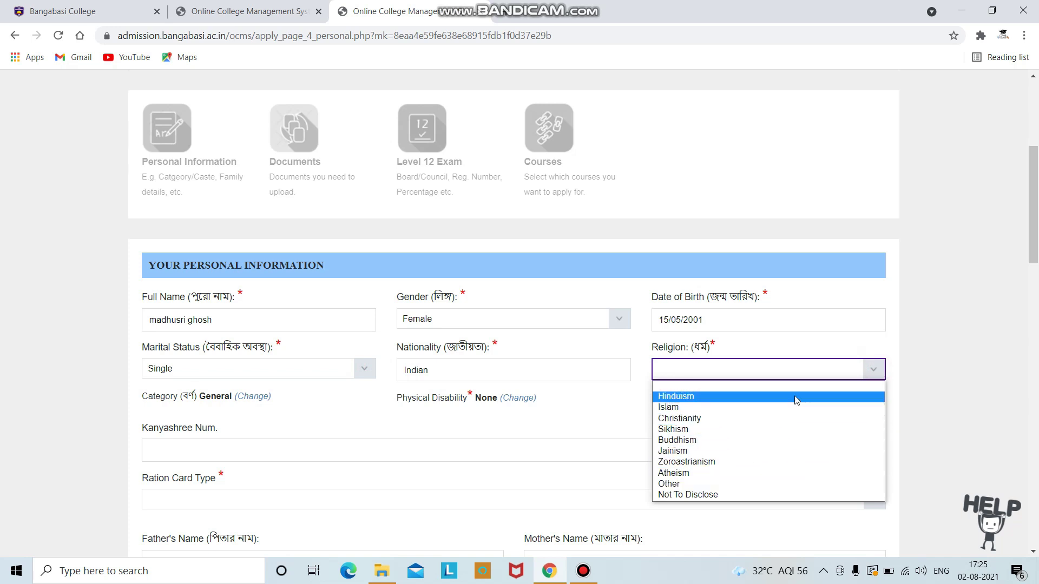
click(795, 397)
Step: Set the ration card type to APL
scroll(157, 434, down, 3)
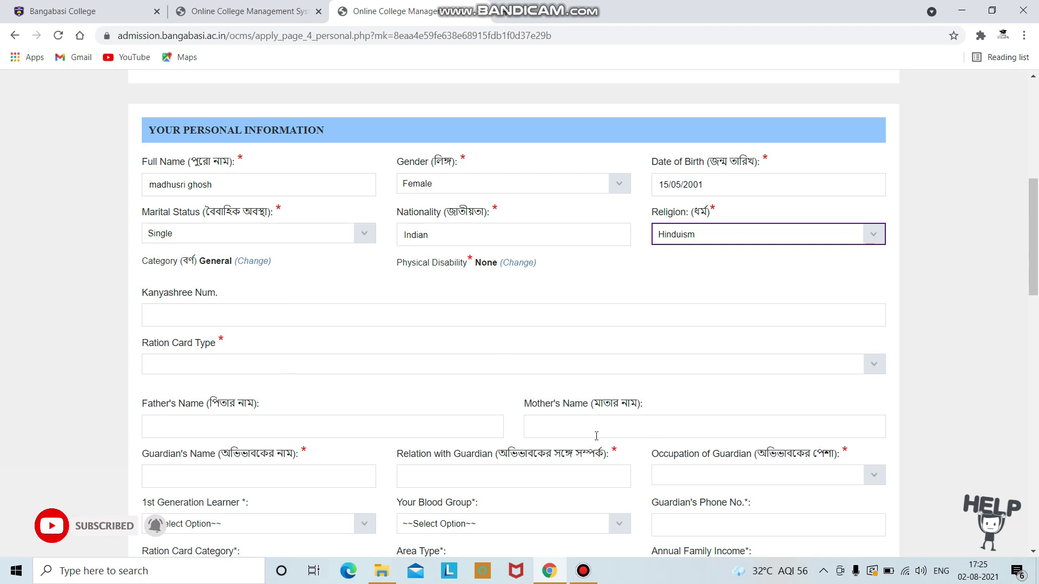
scroll(517, 459, down, 1)
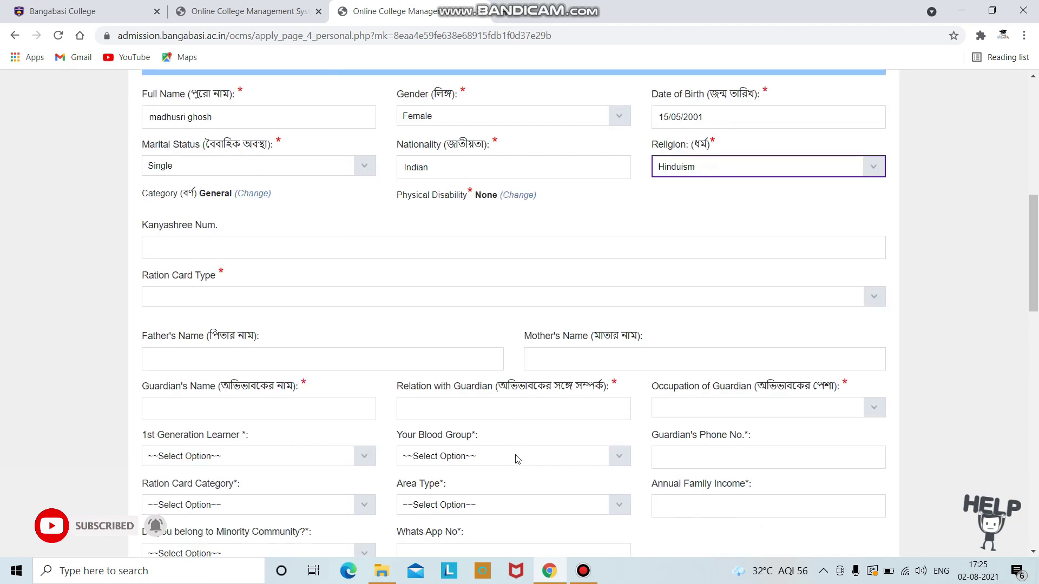
click(865, 301)
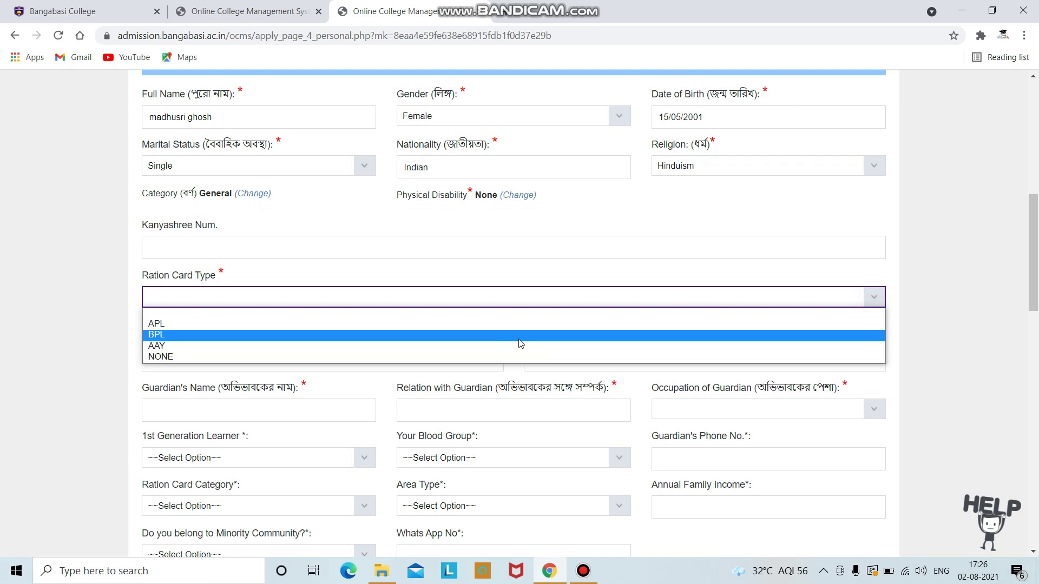
click(528, 324)
scroll(273, 244, down, 2)
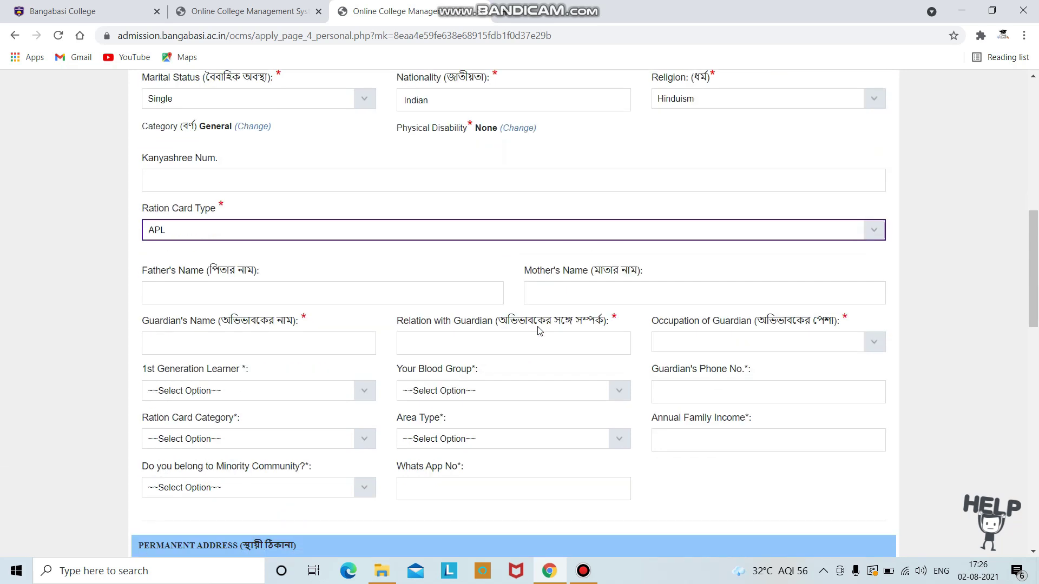
Step: Enter the father's, mother's and guardian's names, relation daughter, and guardian occupation Business
click(269, 222)
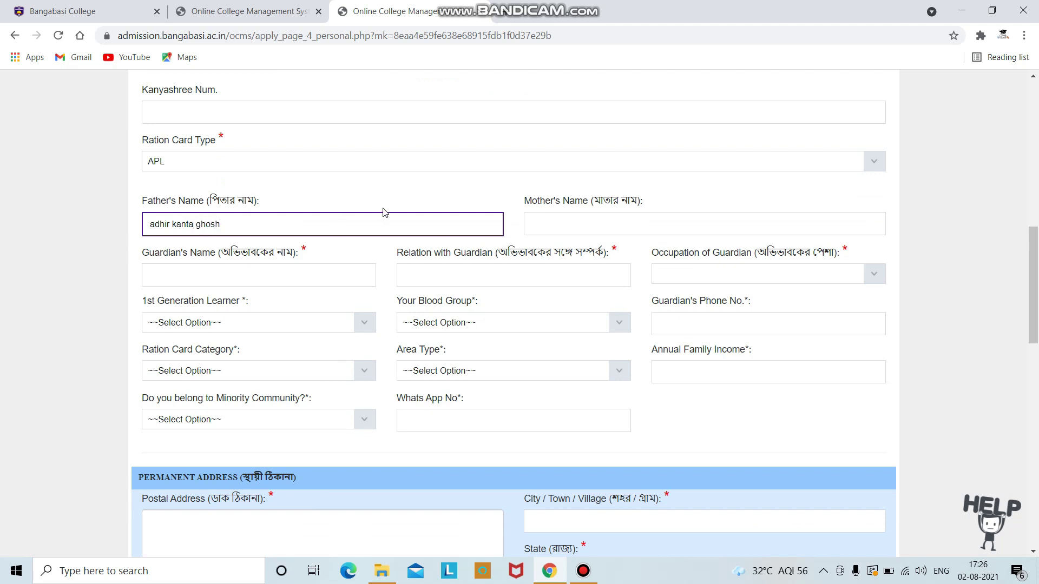
click(532, 215)
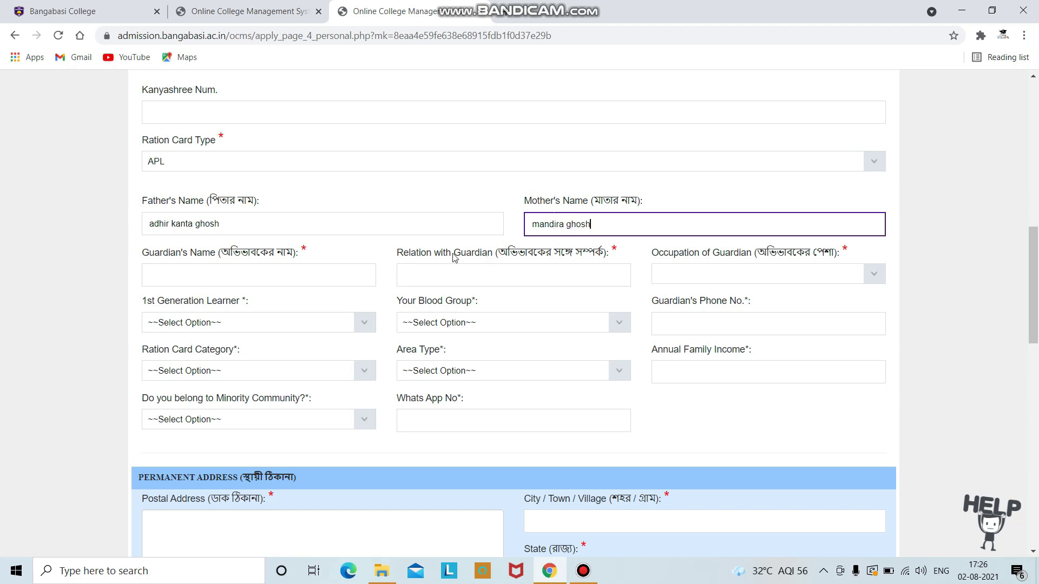
click(326, 272)
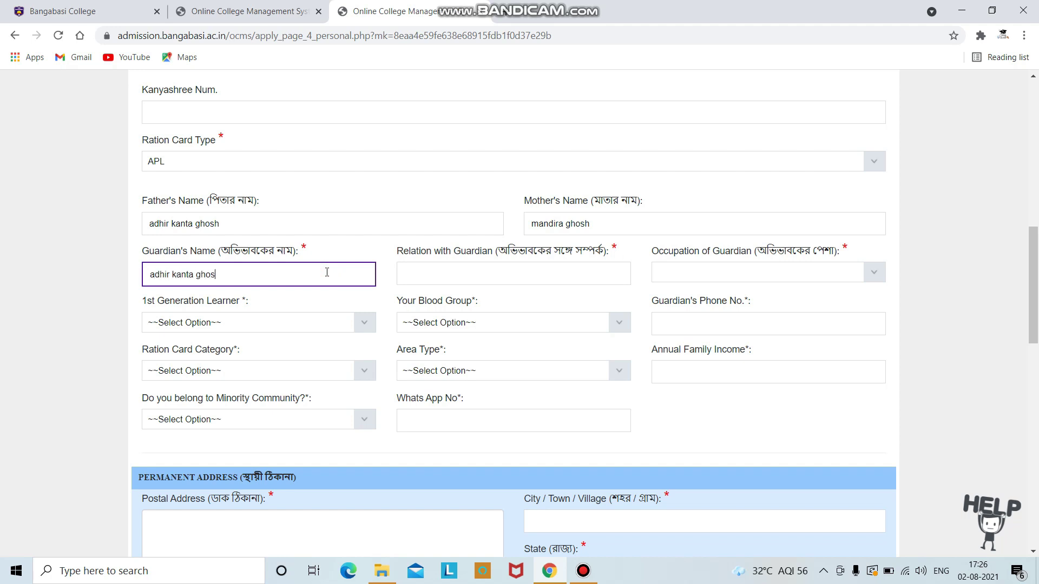
click(481, 274)
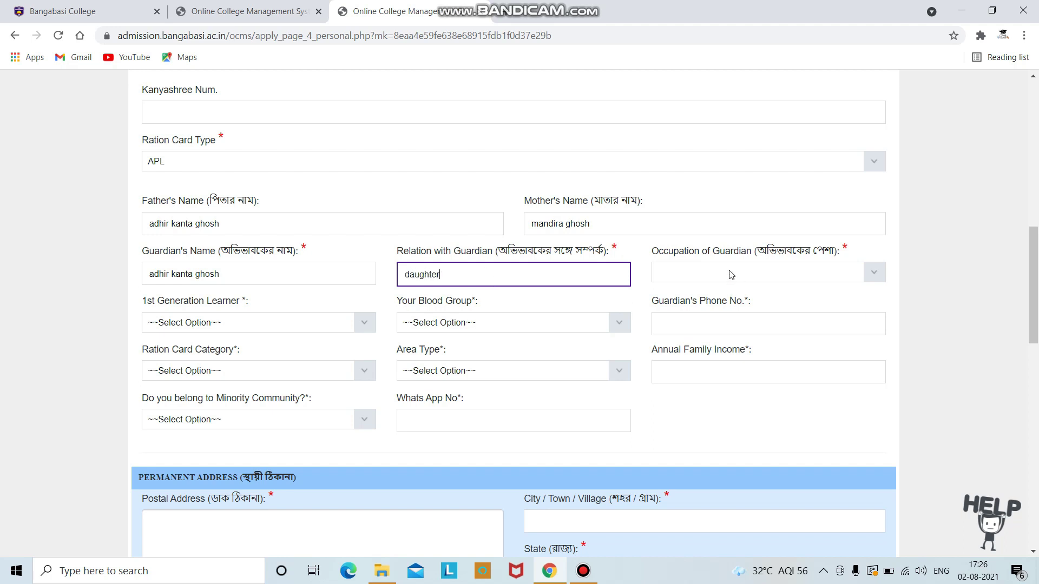
click(801, 274)
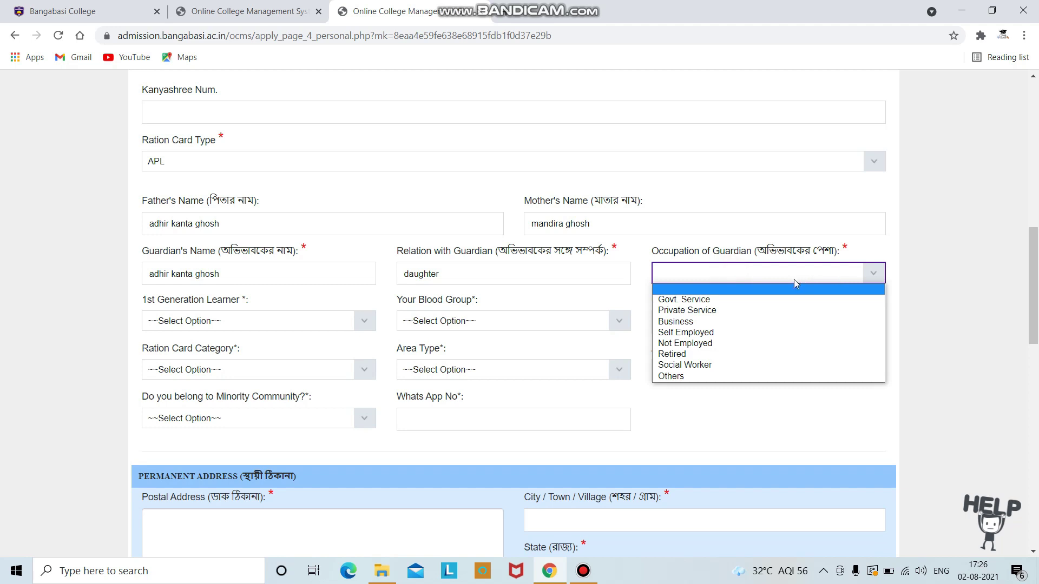
click(706, 320)
scroll(251, 322, down, 1)
Step: Set first-generation learner No and blood group B+ve, and enter the guardian's phone number
click(360, 253)
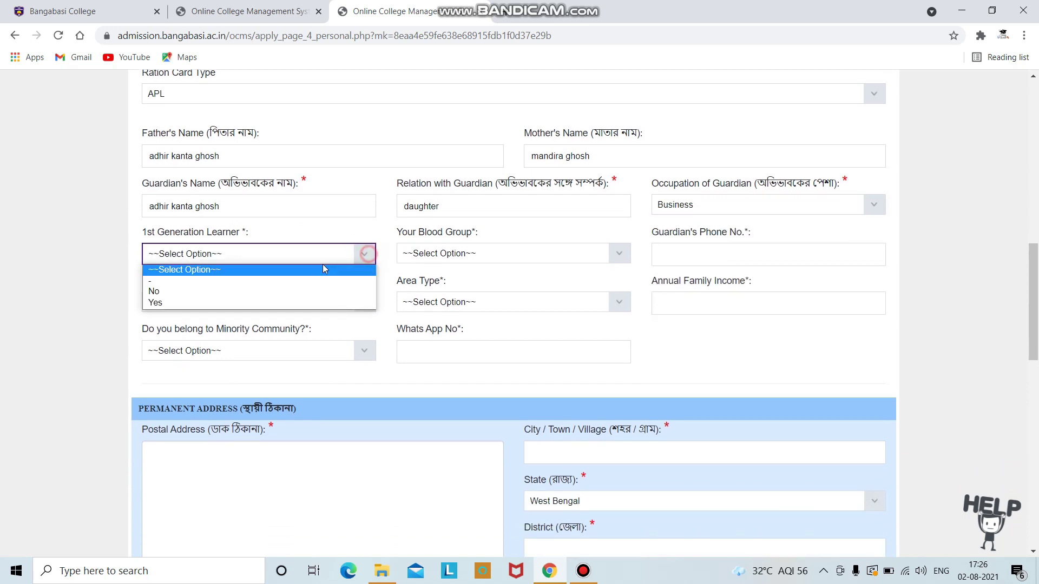
click(265, 291)
click(622, 255)
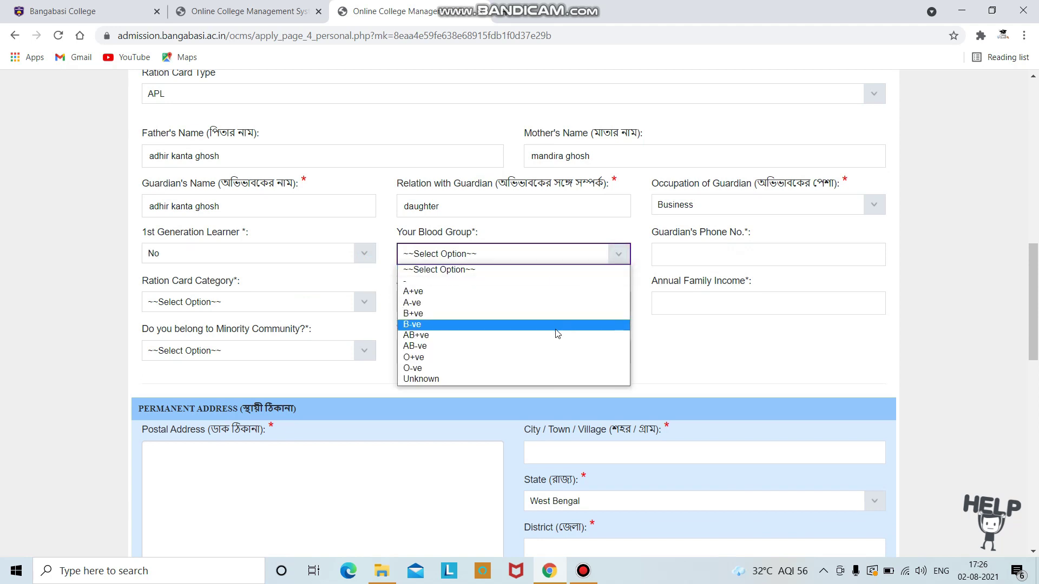
click(558, 314)
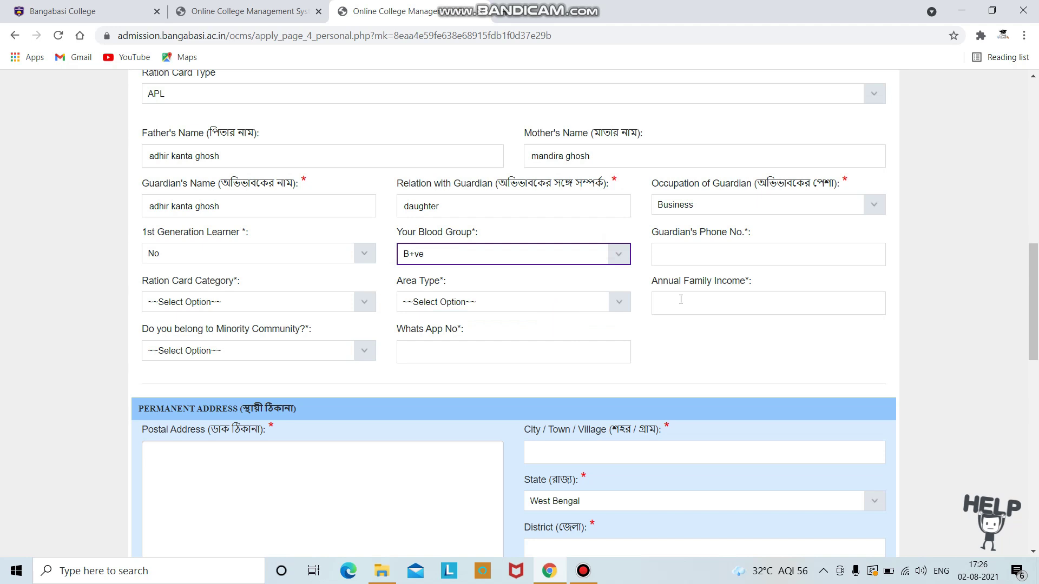
click(727, 254)
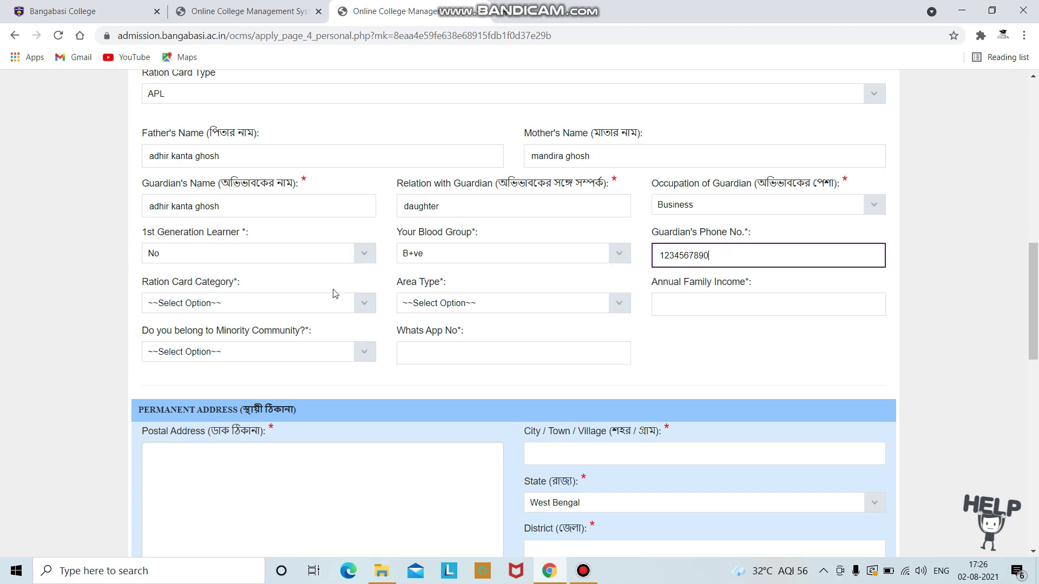
click(371, 310)
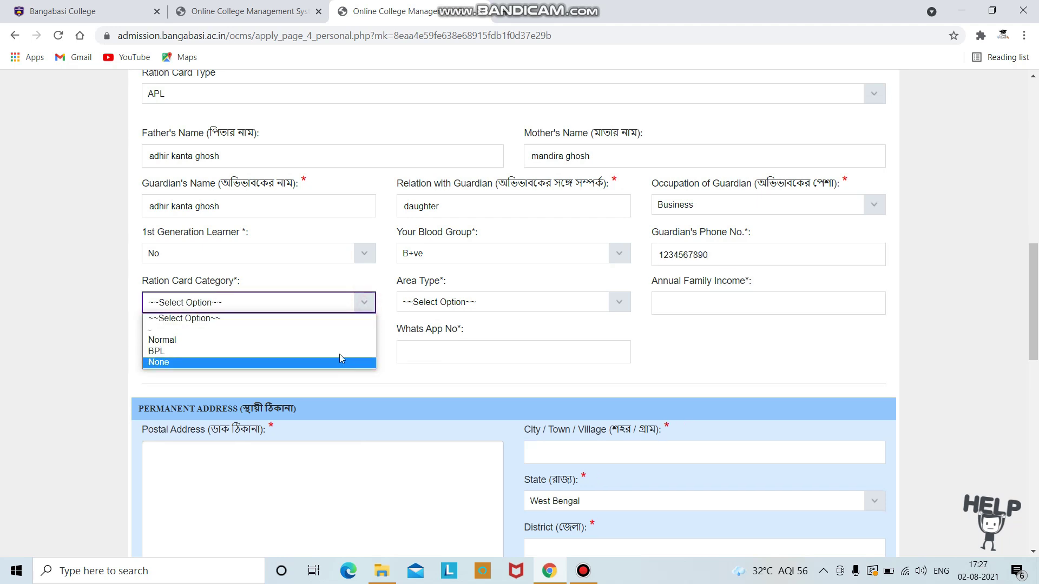
click(352, 319)
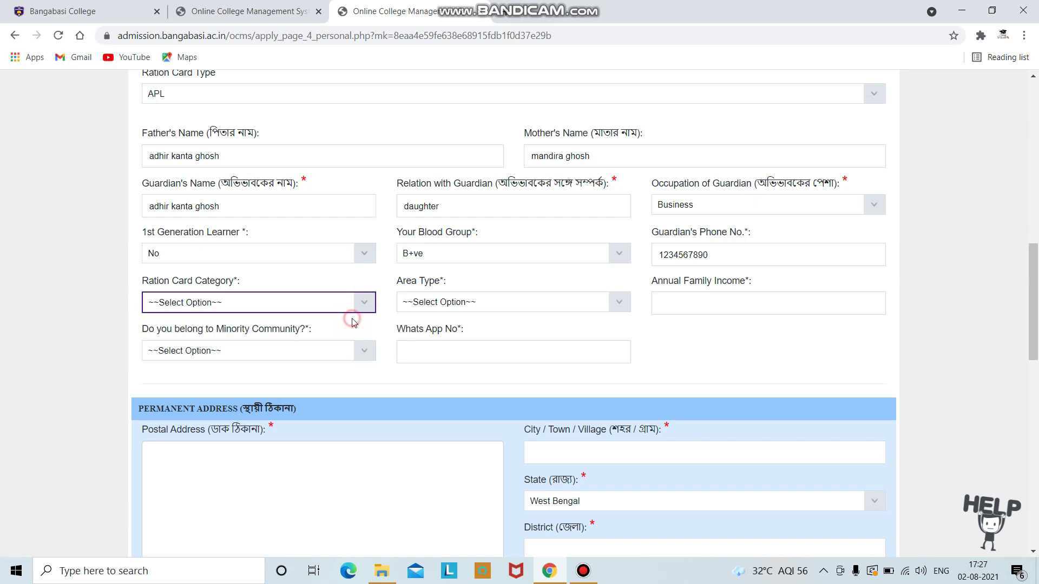
Step: Set area type Rural, annual income 120000, minority No, and enter the WhatsApp number
click(620, 303)
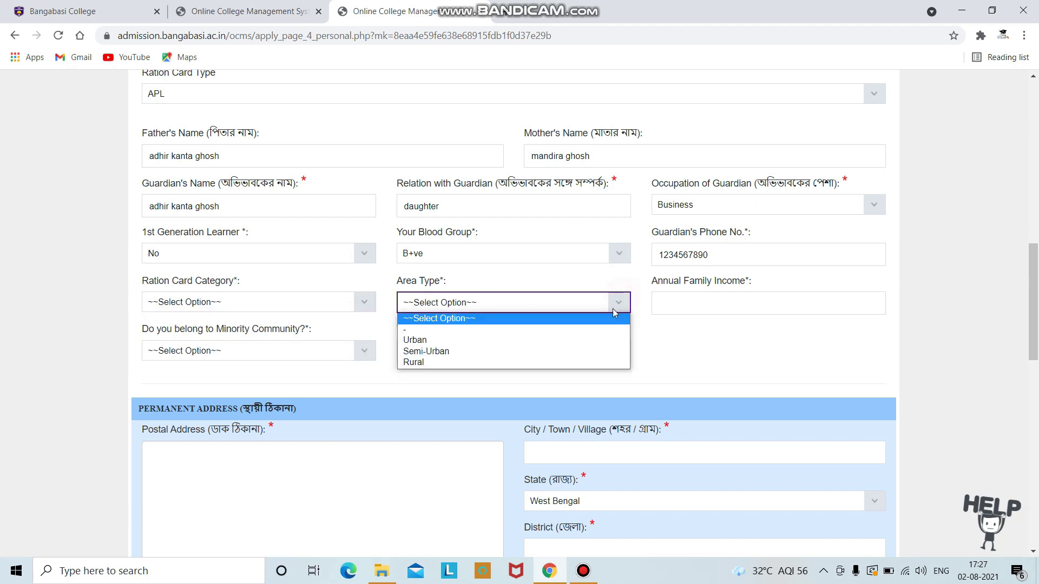
click(587, 362)
click(686, 299)
text(120000)
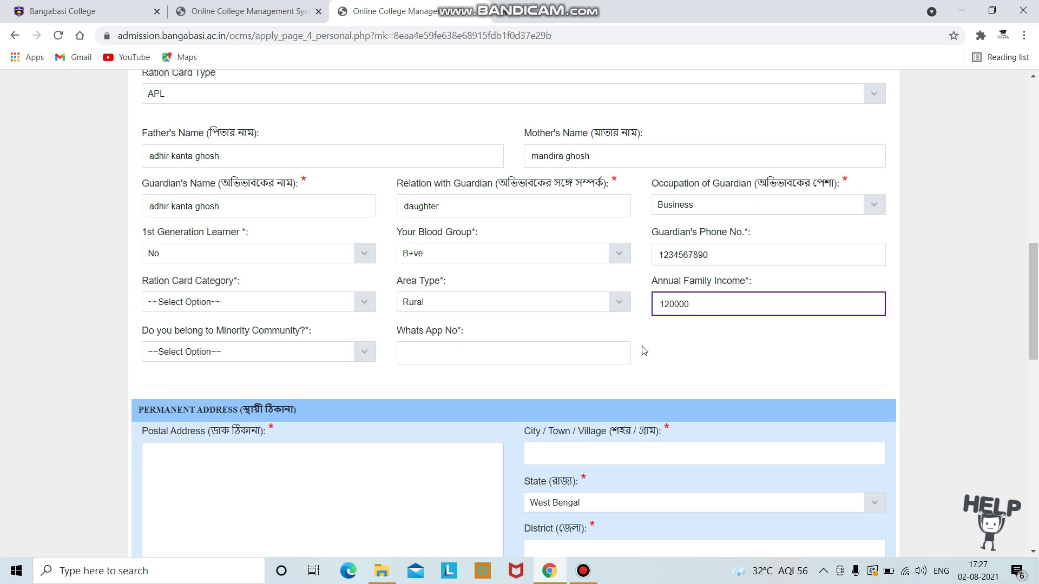
click(360, 353)
click(334, 374)
click(476, 348)
text(12345)
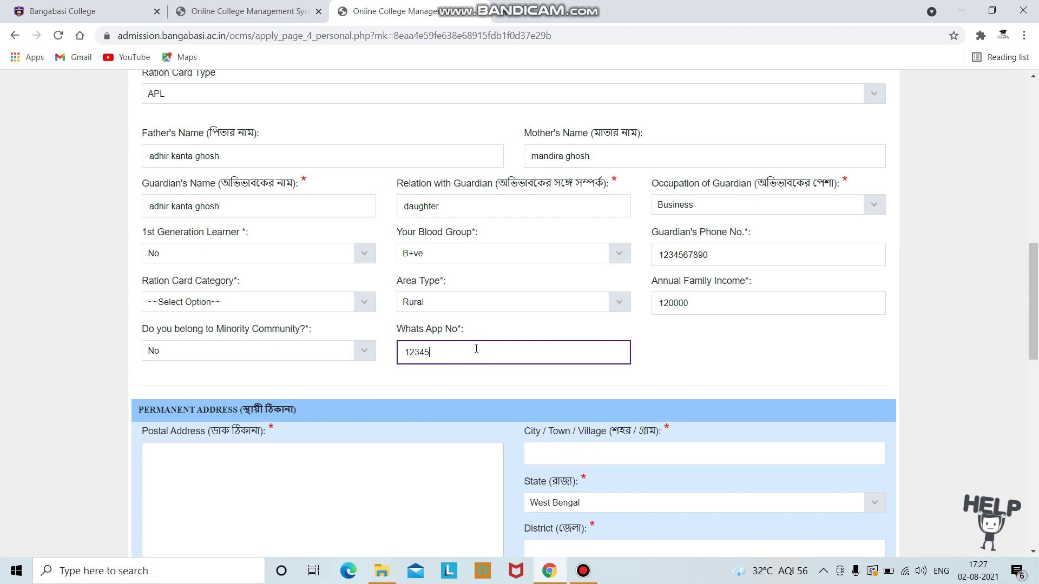
text(67890)
scroll(291, 320, down, 3)
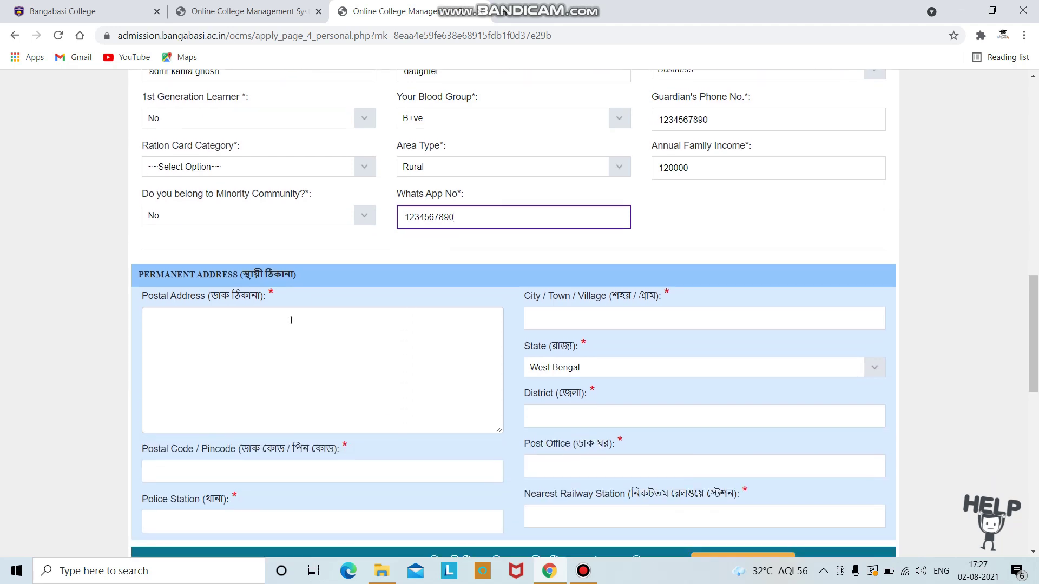
Step: Enter the permanent postal address, city/town/village and district
click(171, 330)
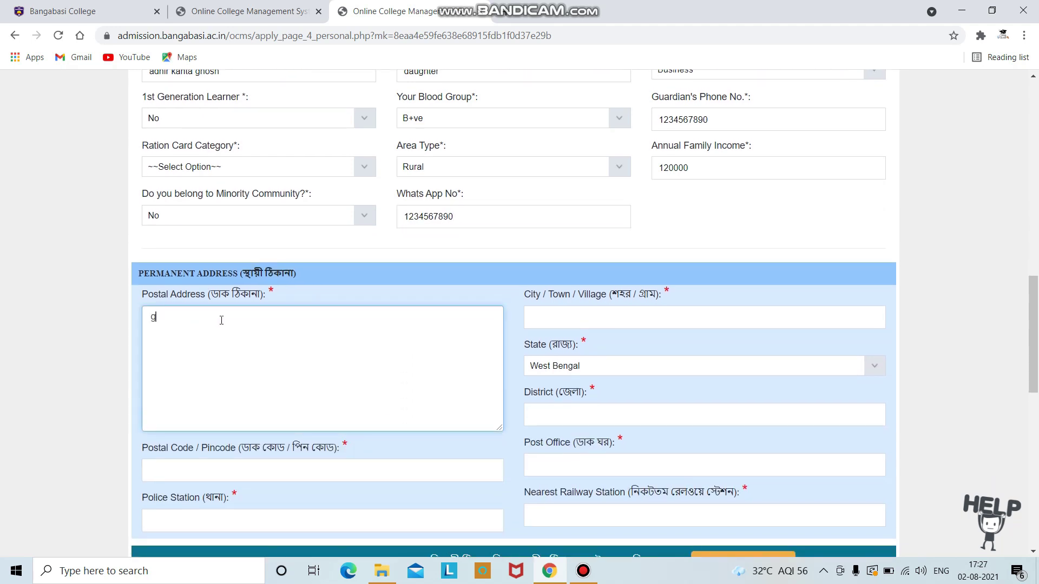
click(588, 323)
text(chand)
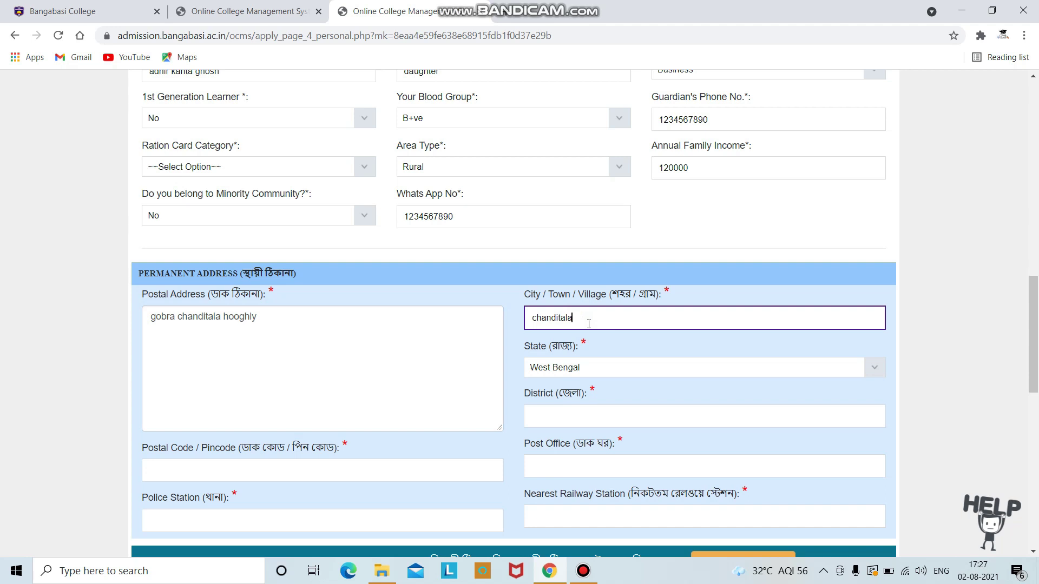
click(607, 423)
text(hooghly)
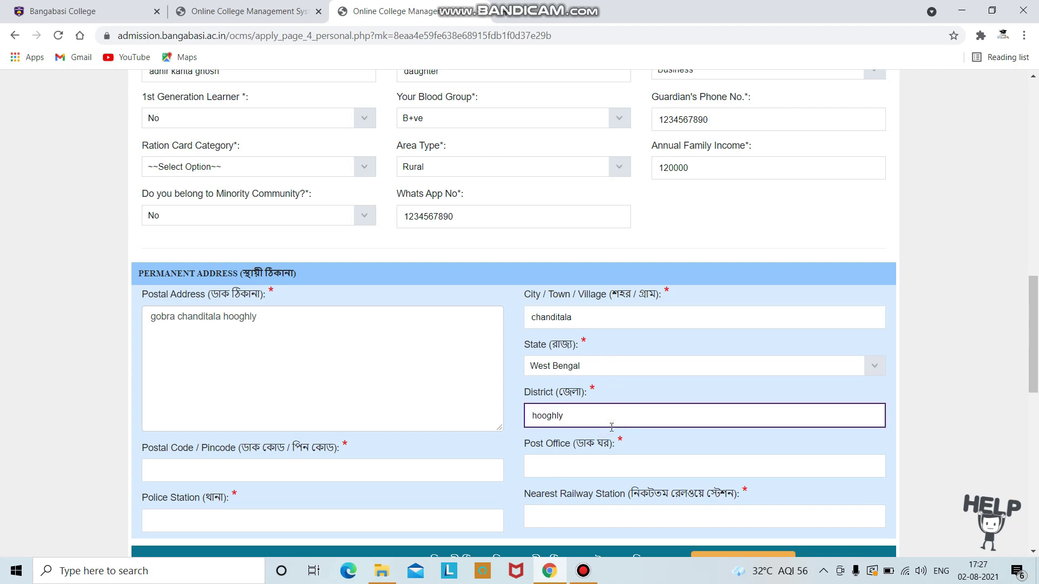
scroll(611, 427, down, 1)
Step: Fill in the post office, nearest railway station, pincode and police station of the permanent address
click(605, 401)
text(chanditala)
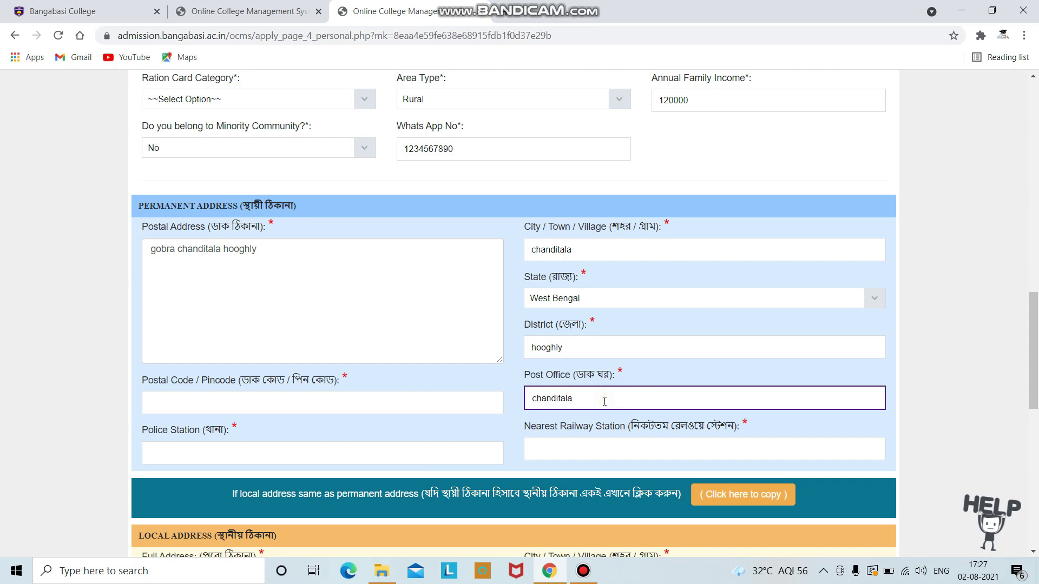
scroll(604, 401, down, 2)
click(654, 322)
text(dankuni)
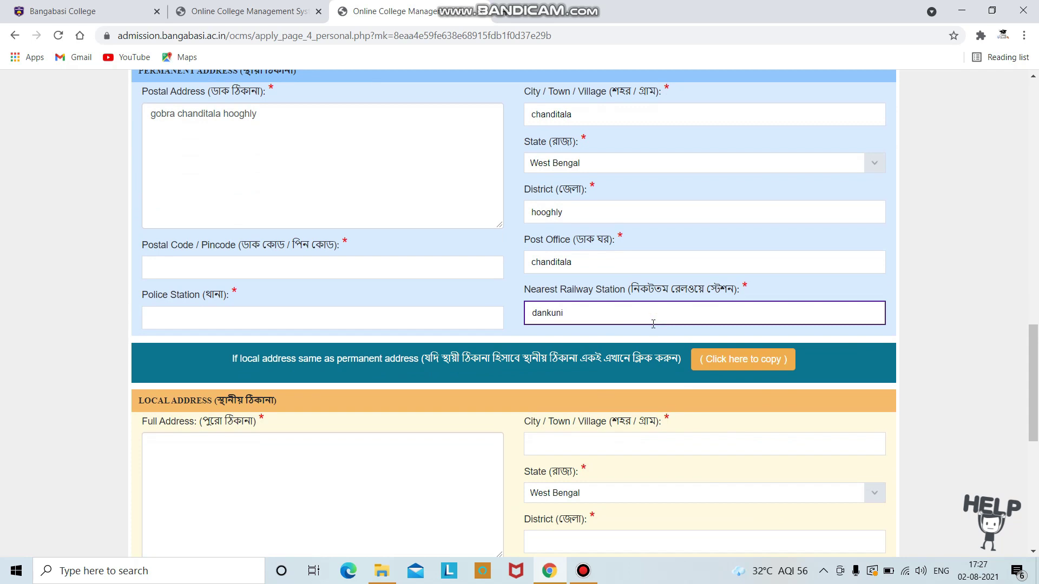
click(209, 267)
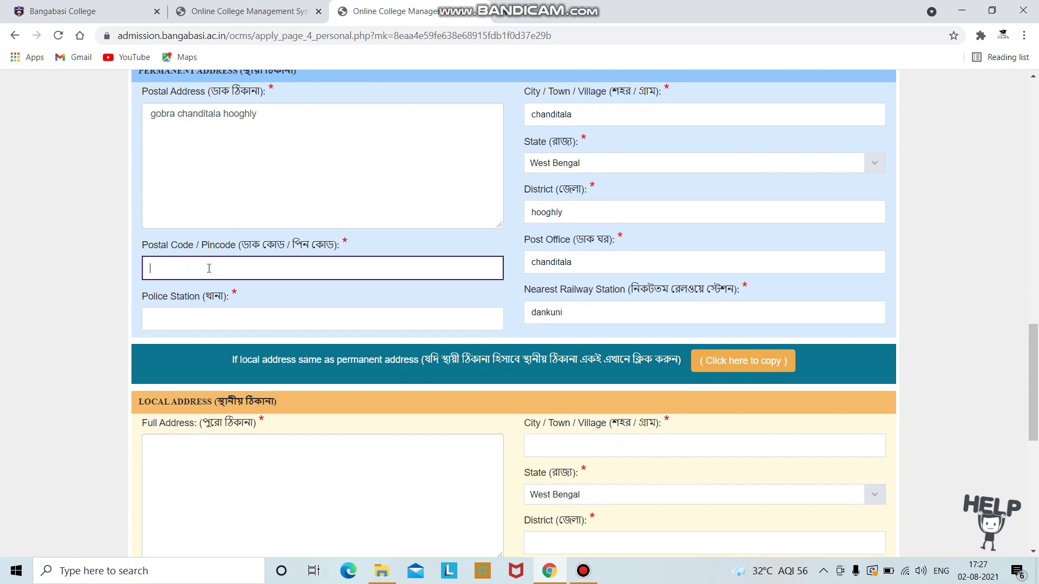
text(71207)
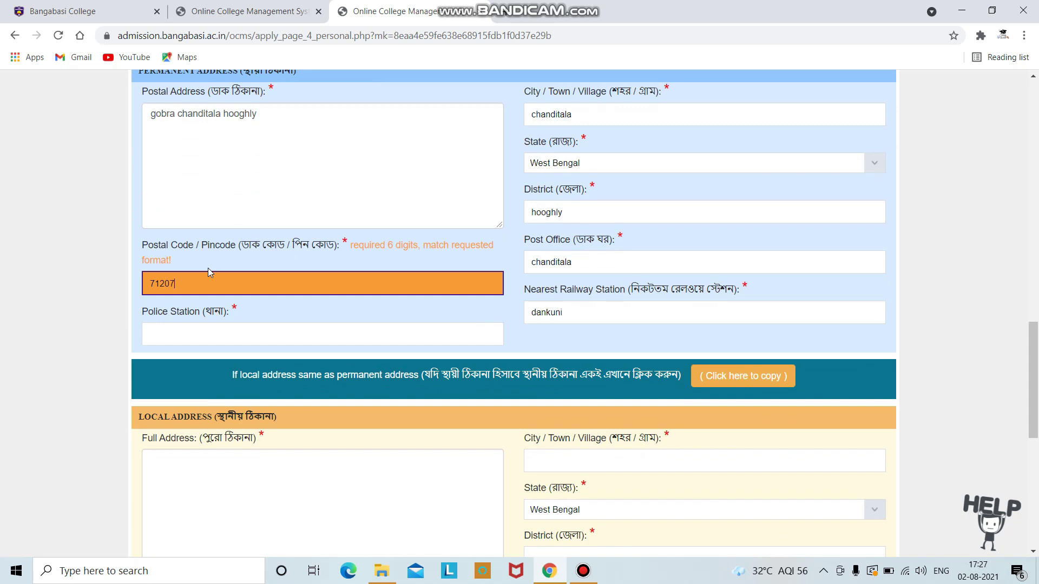
key(BackSpace)
key(BackSpace)
text(702)
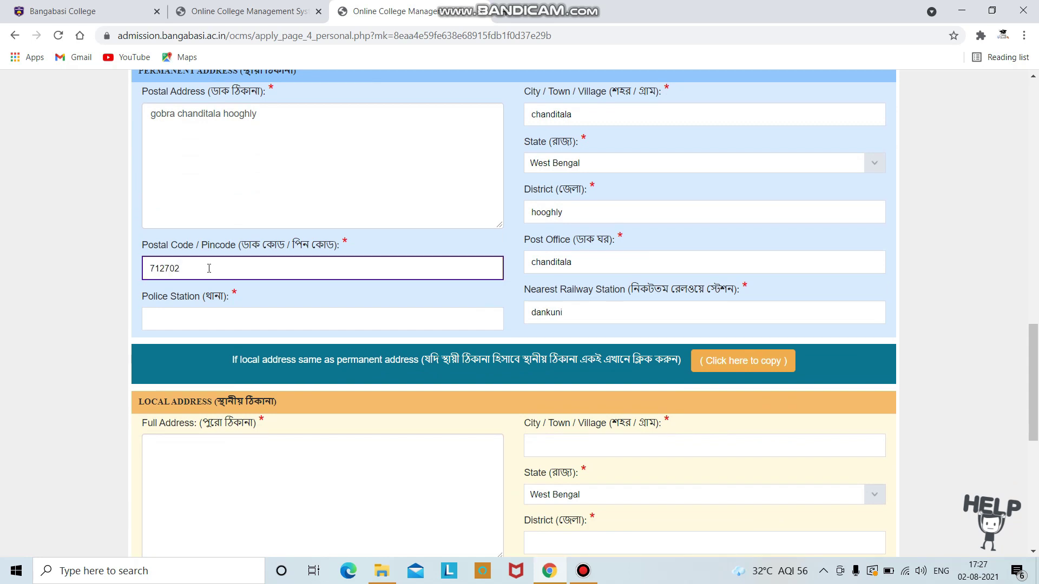
click(193, 314)
text(dankuni)
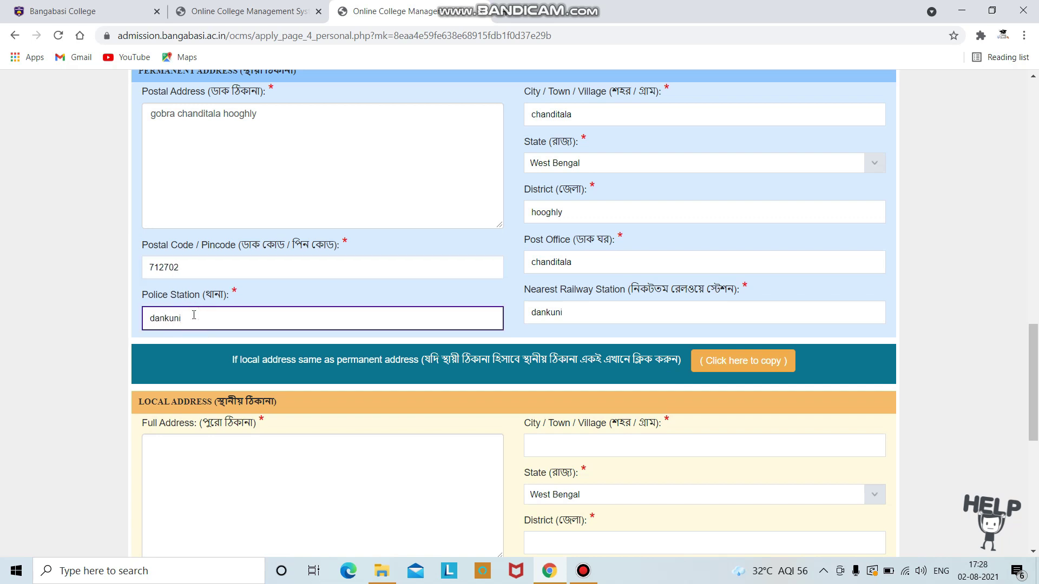
scroll(285, 312, down, 3)
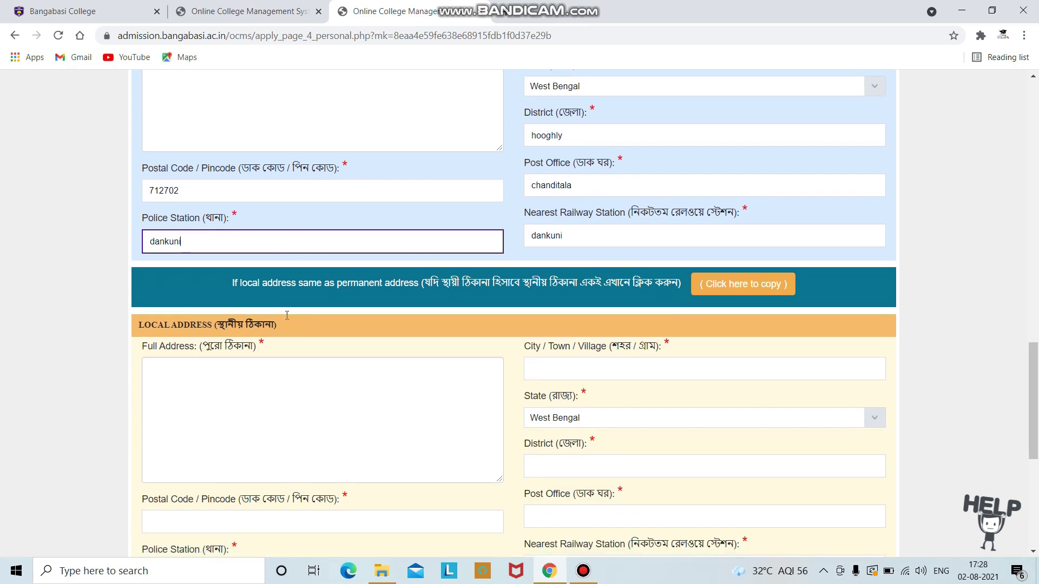
Step: Copy the permanent address into the Local Address fields with 'Click here to copy'
click(223, 315)
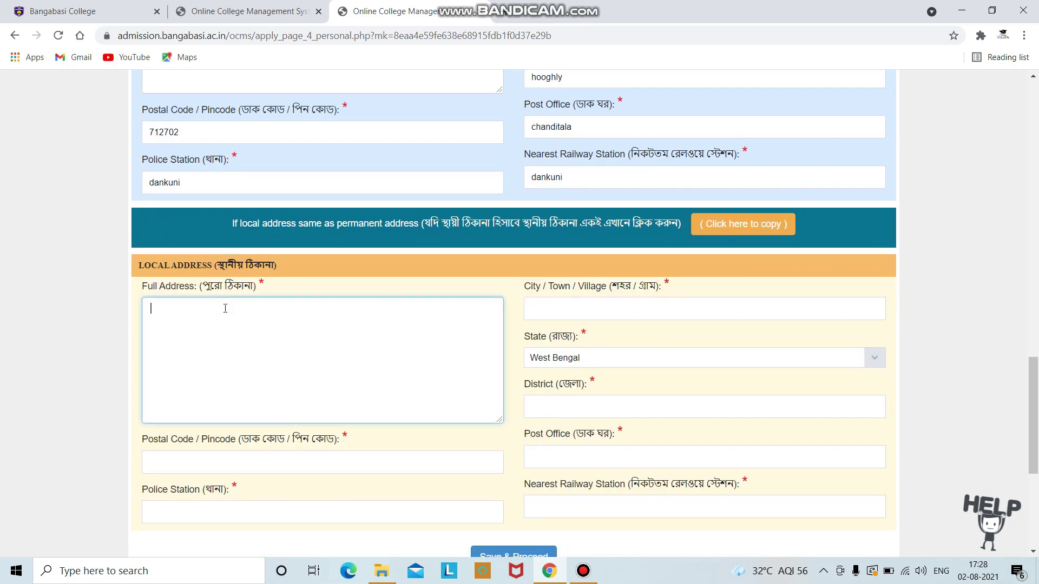
click(768, 227)
scroll(595, 358, down, 4)
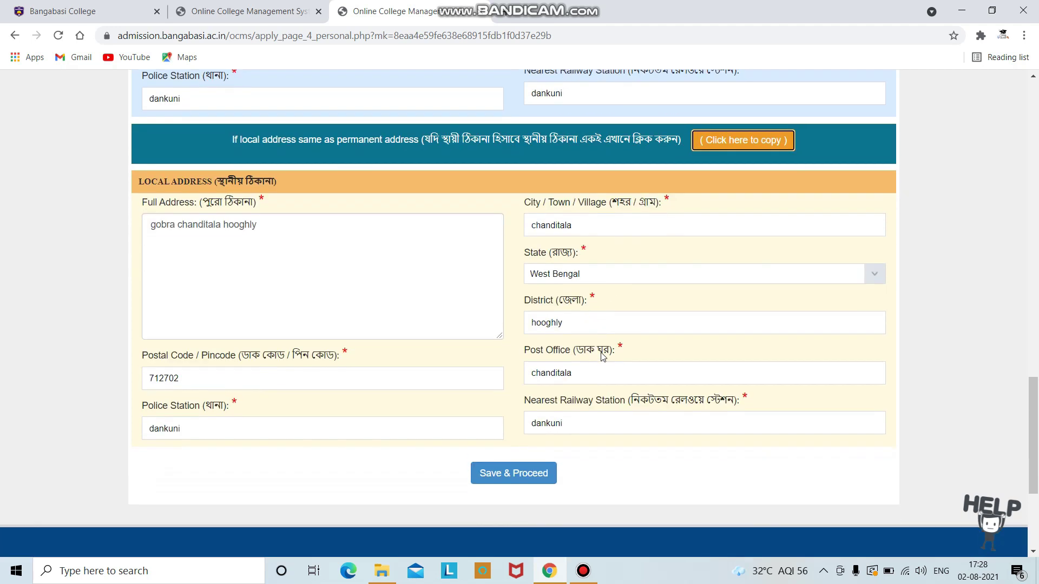
scroll(336, 263, up, 16)
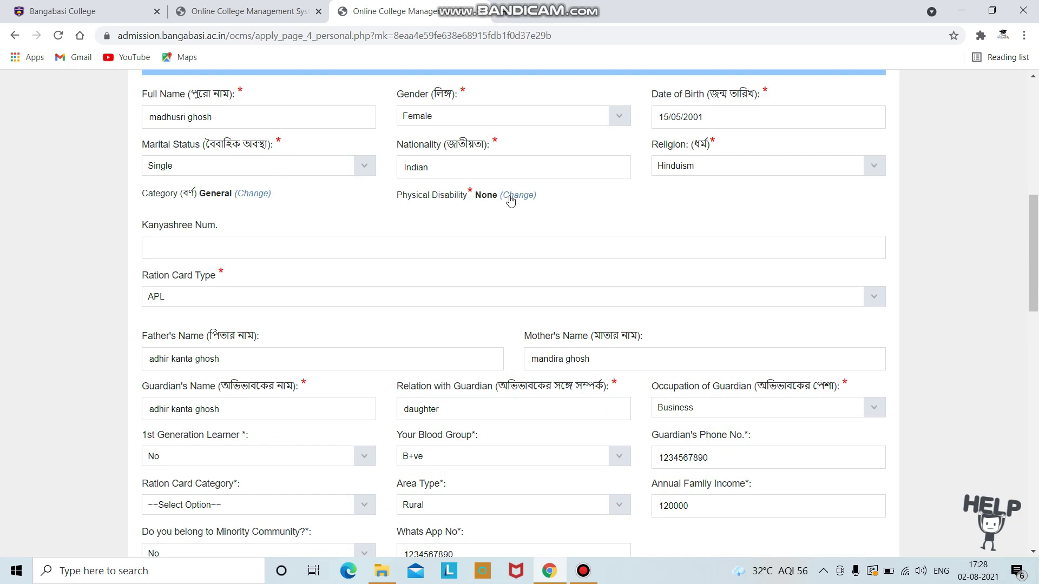
scroll(670, 388, down, 8)
scroll(670, 389, down, 9)
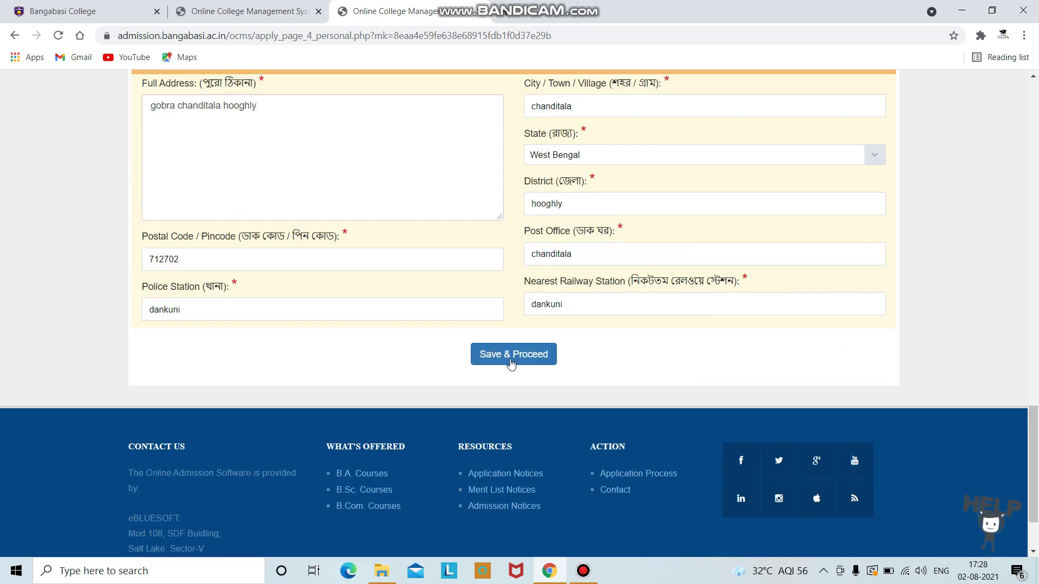
Step: Set the missing Ration Card Category to Normal and Save & Proceed the personal details
click(509, 357)
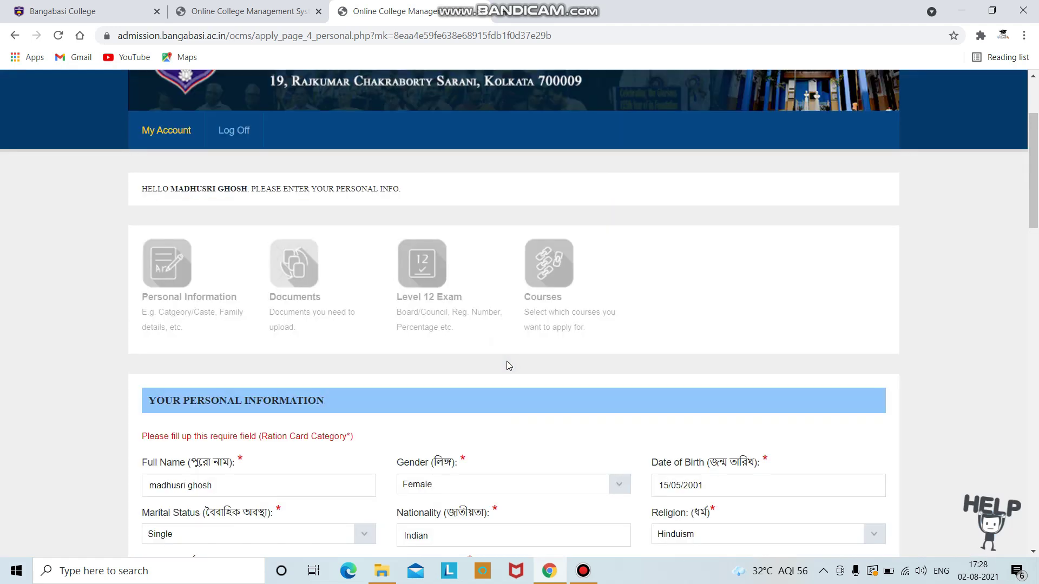
scroll(311, 435, down, 5)
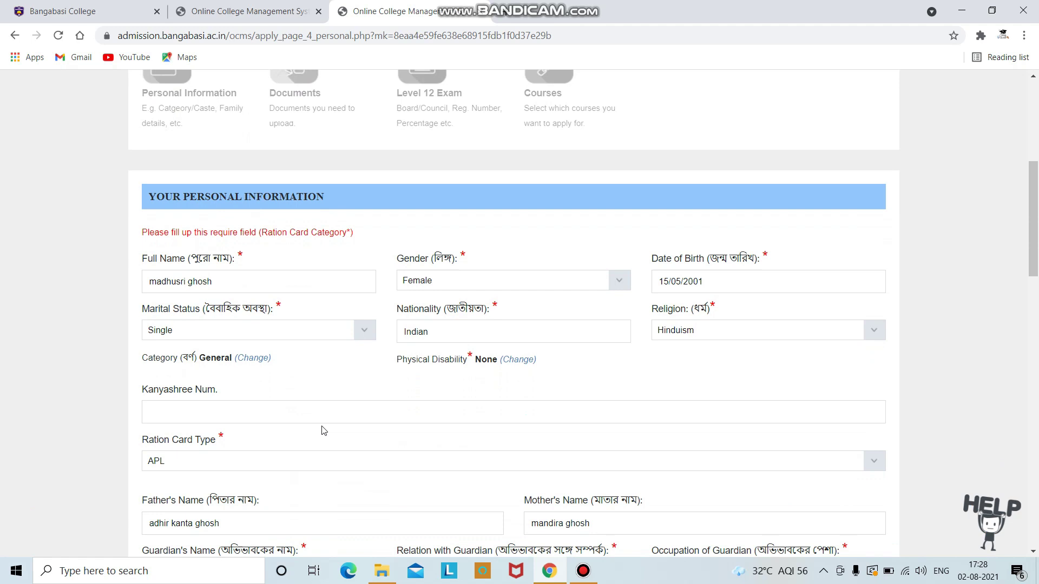
scroll(334, 406, down, 4)
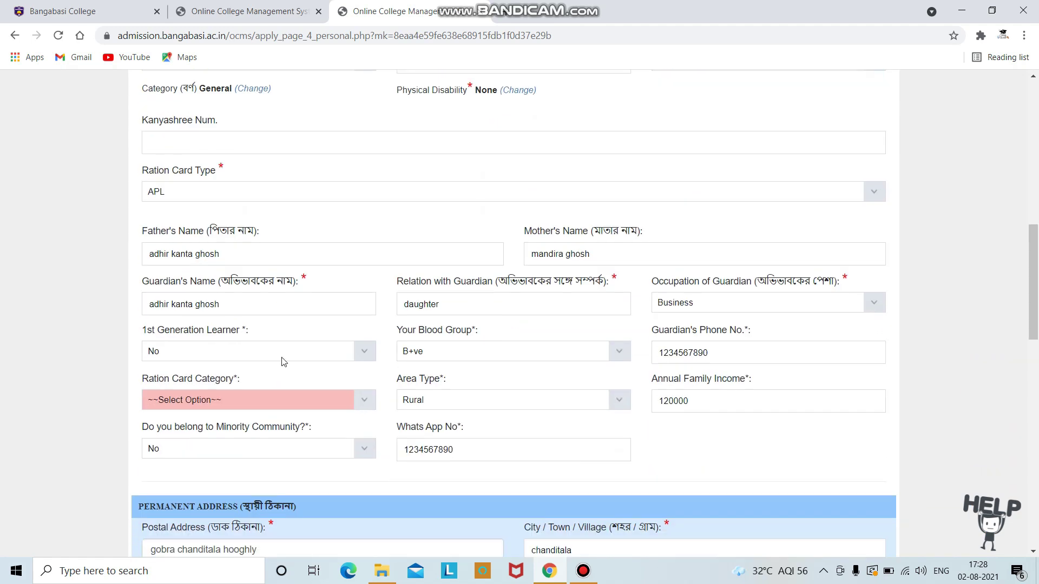
scroll(399, 340, down, 1)
click(372, 333)
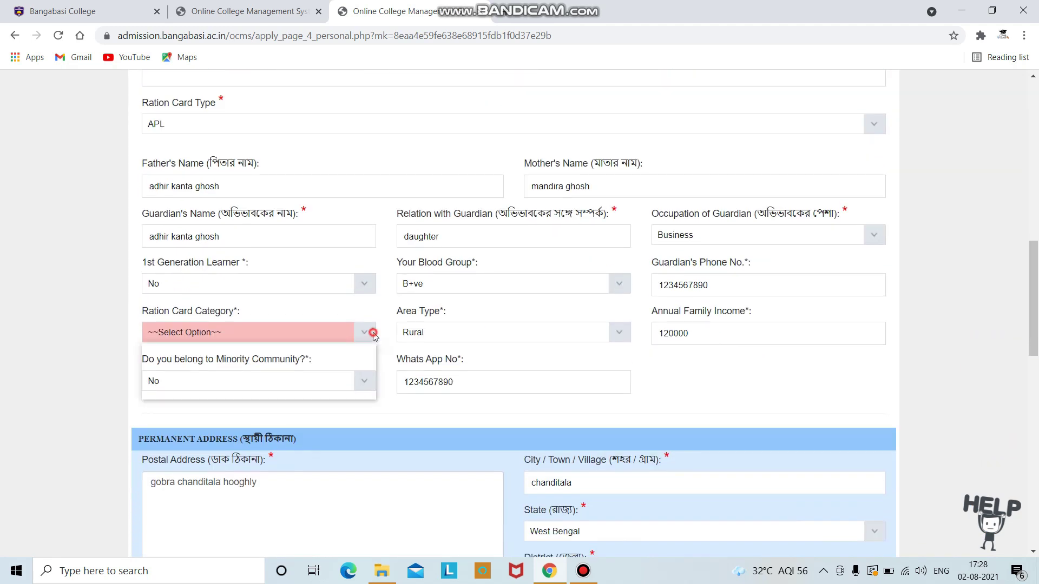
click(333, 392)
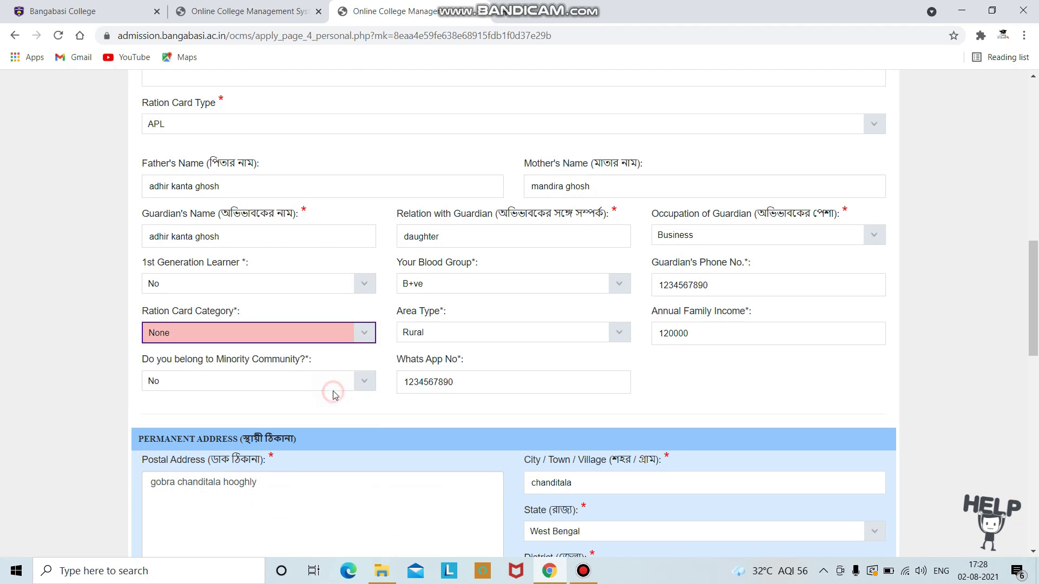
click(368, 332)
click(324, 371)
scroll(507, 383, down, 2)
scroll(528, 291, up, 3)
scroll(528, 291, down, 13)
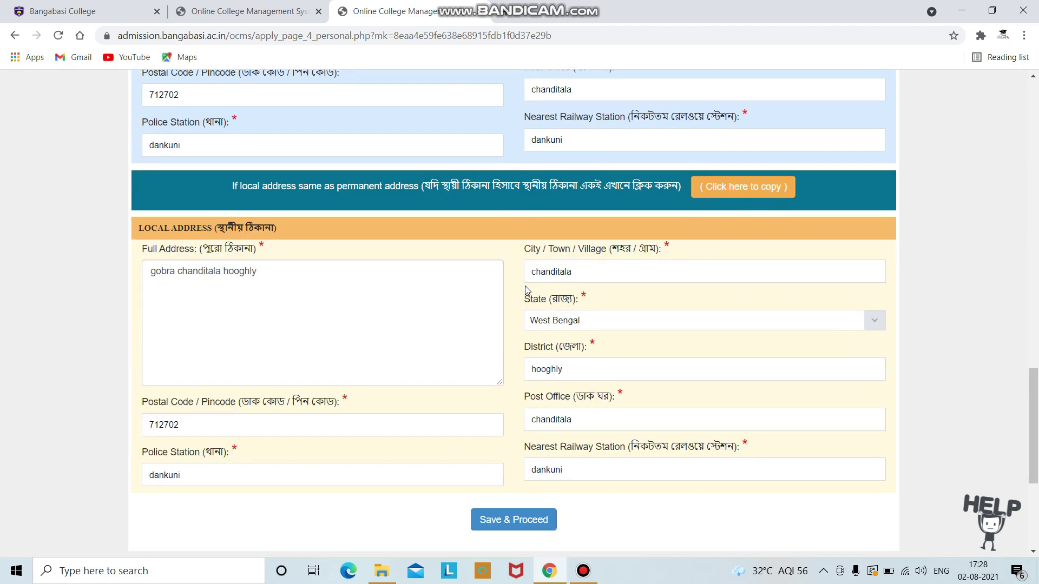
click(523, 387)
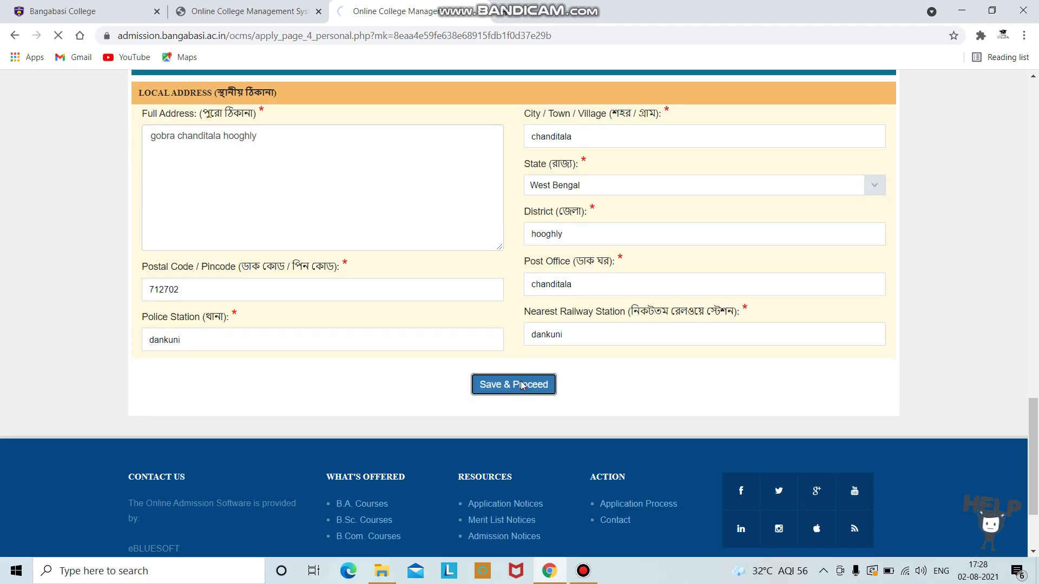
Step: Enter the Aadhaar card number and start choosing the passport-size photo file
scroll(438, 328, down, 4)
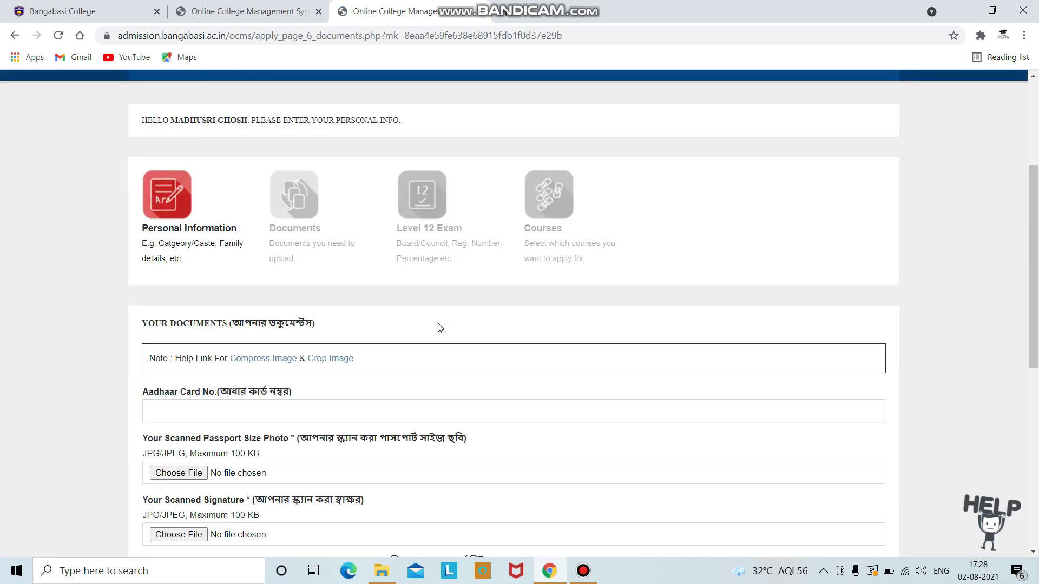
scroll(438, 328, down, 3)
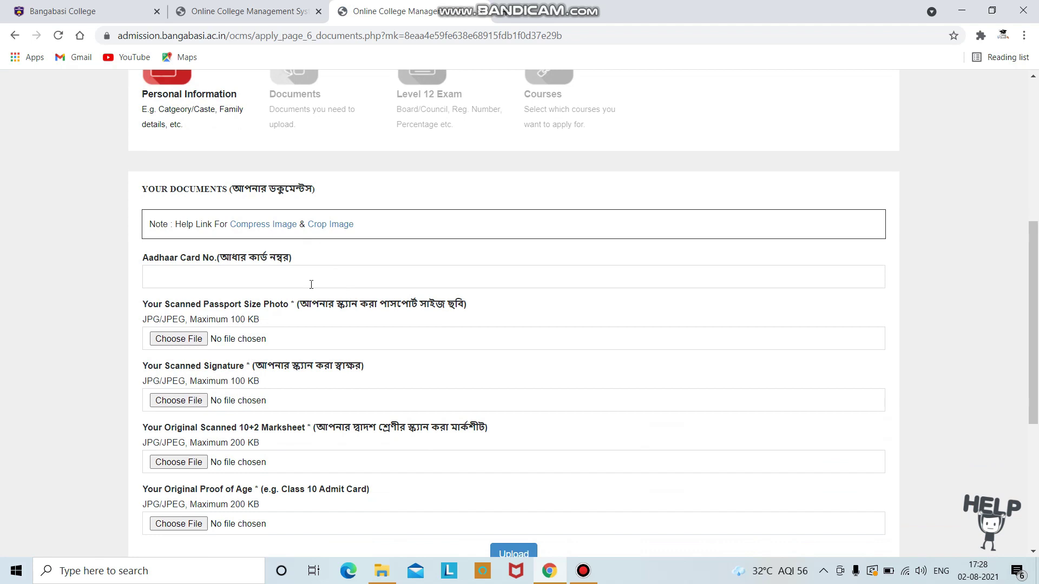
scroll(280, 286, down, 2)
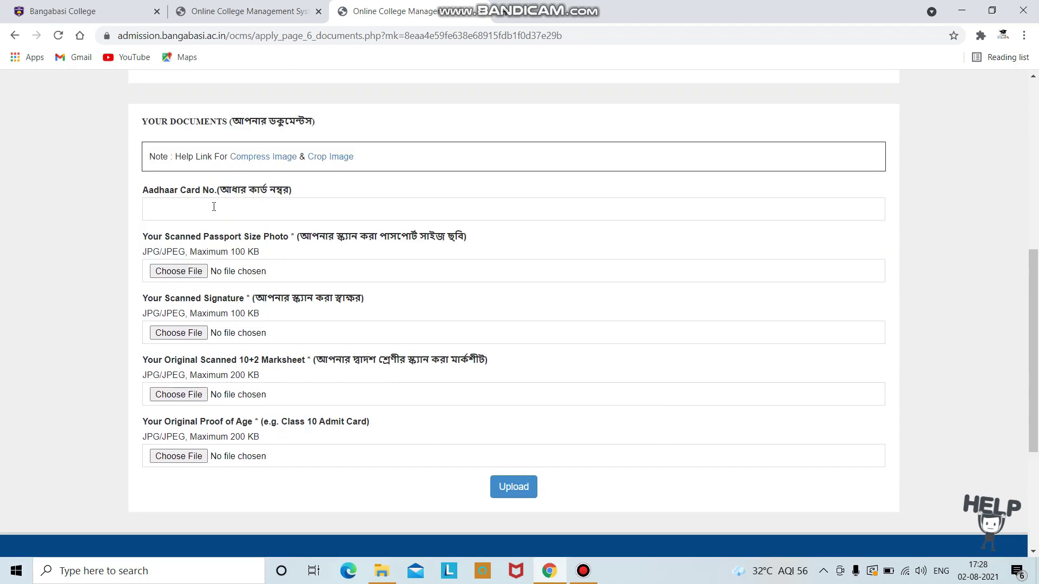
click(214, 207)
text(123456789)
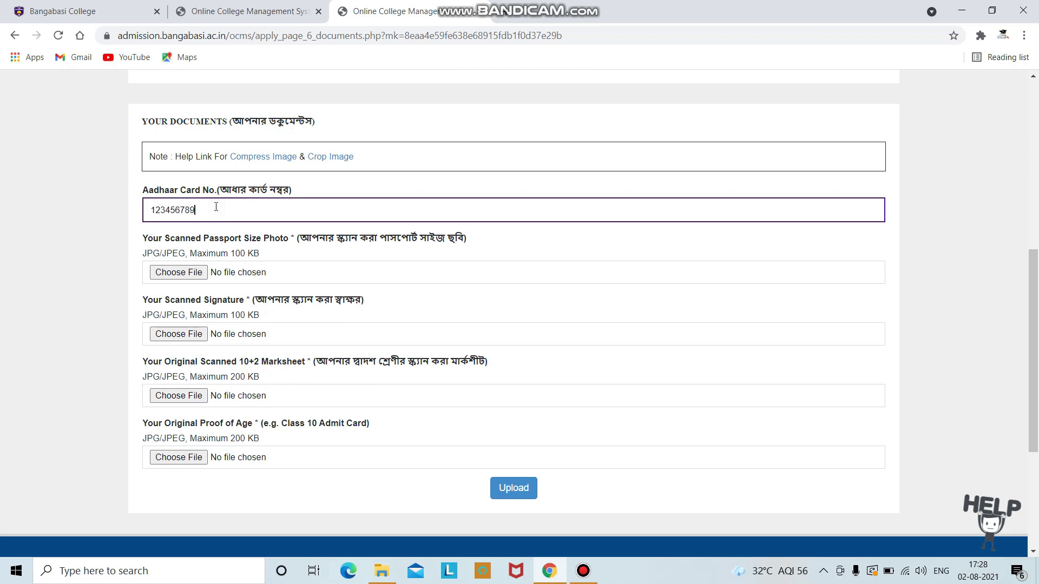
text(101)
scroll(216, 207, down, 1)
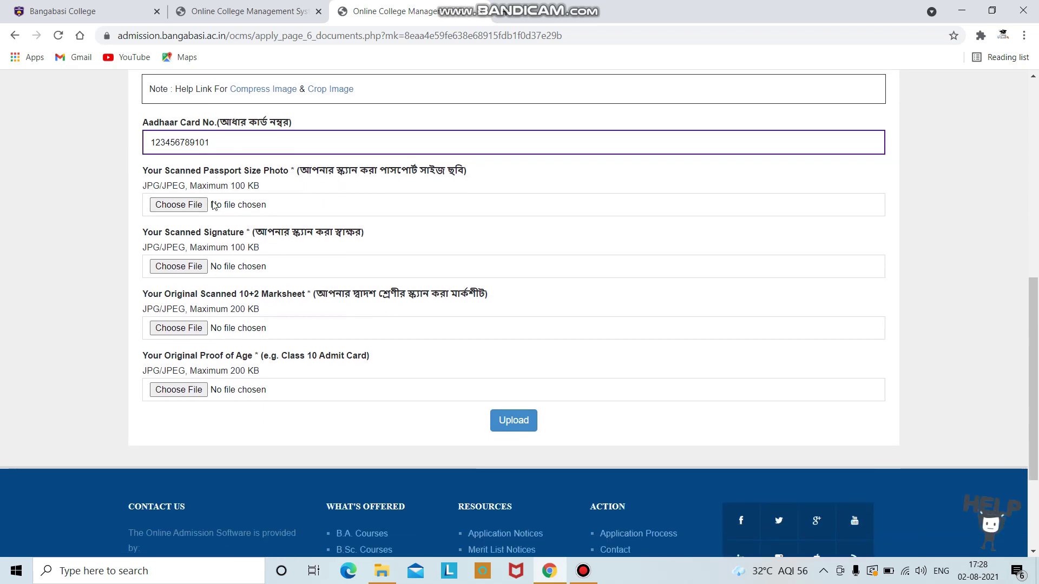
click(181, 209)
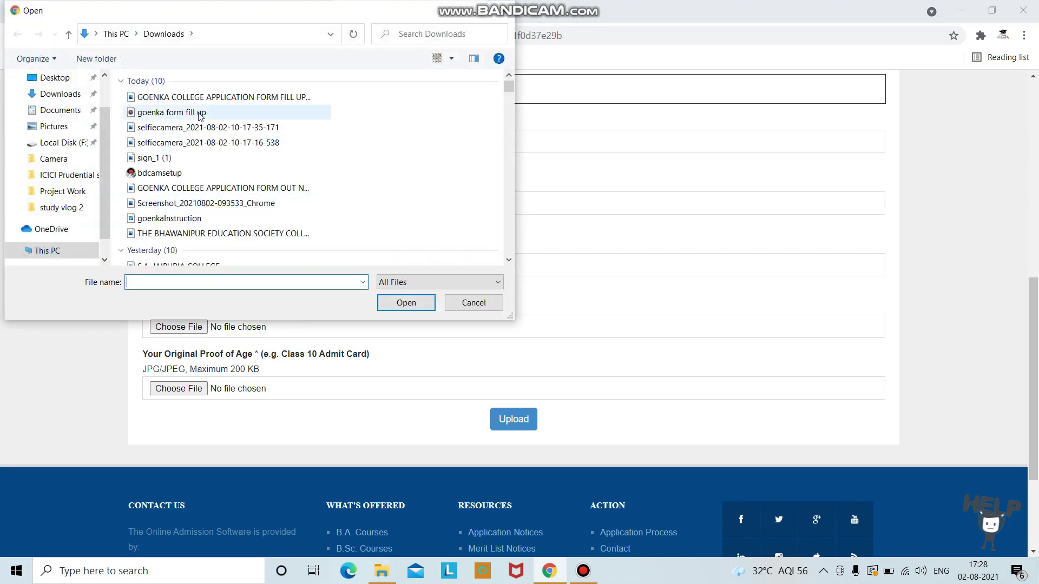
Step: Attach college-1464366088.jpg from the Desktop as the passport photo
click(55, 77)
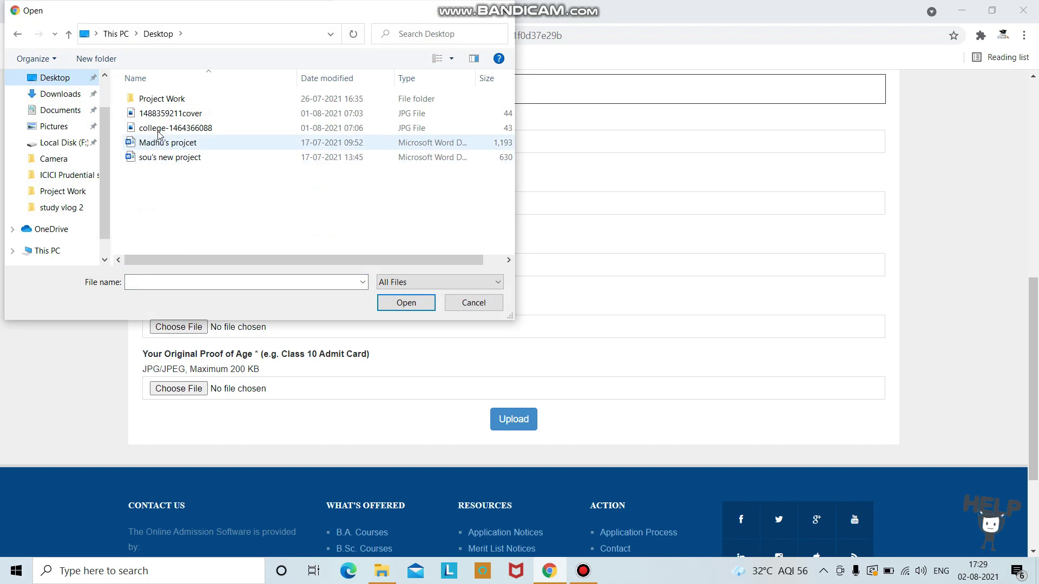
click(158, 113)
click(407, 303)
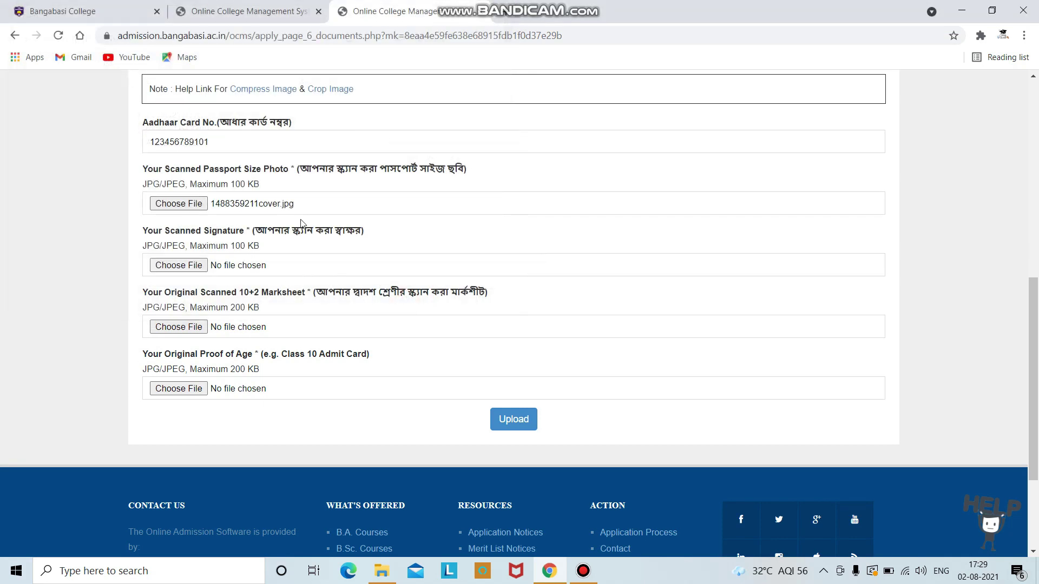
click(191, 205)
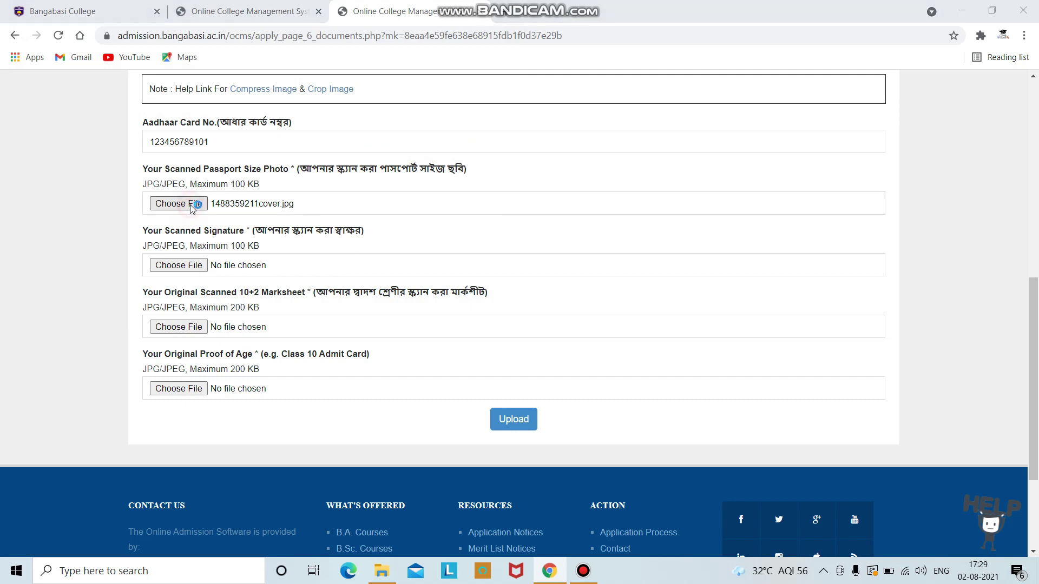
click(203, 129)
click(414, 305)
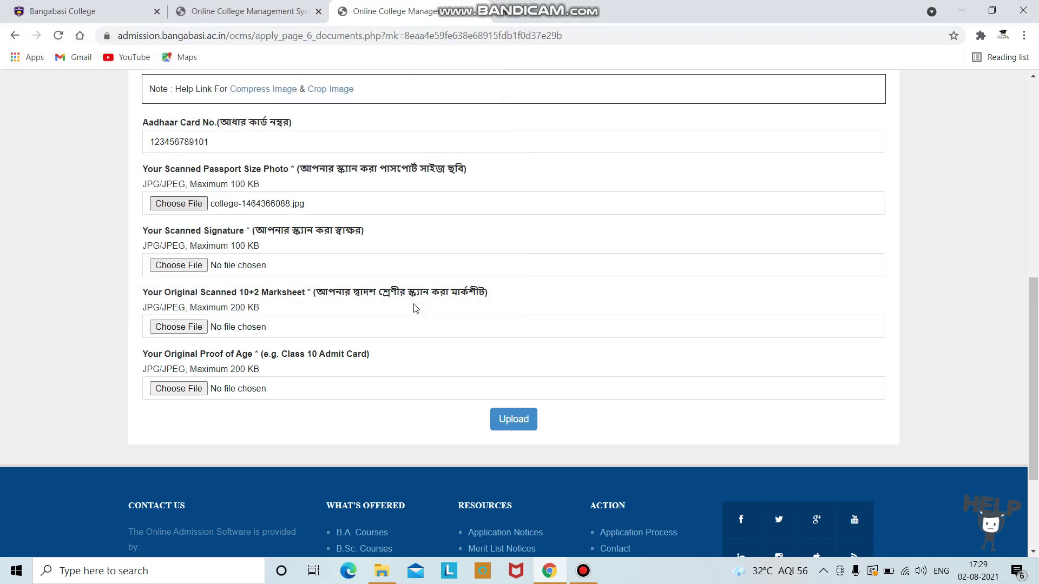
scroll(217, 258, down, 1)
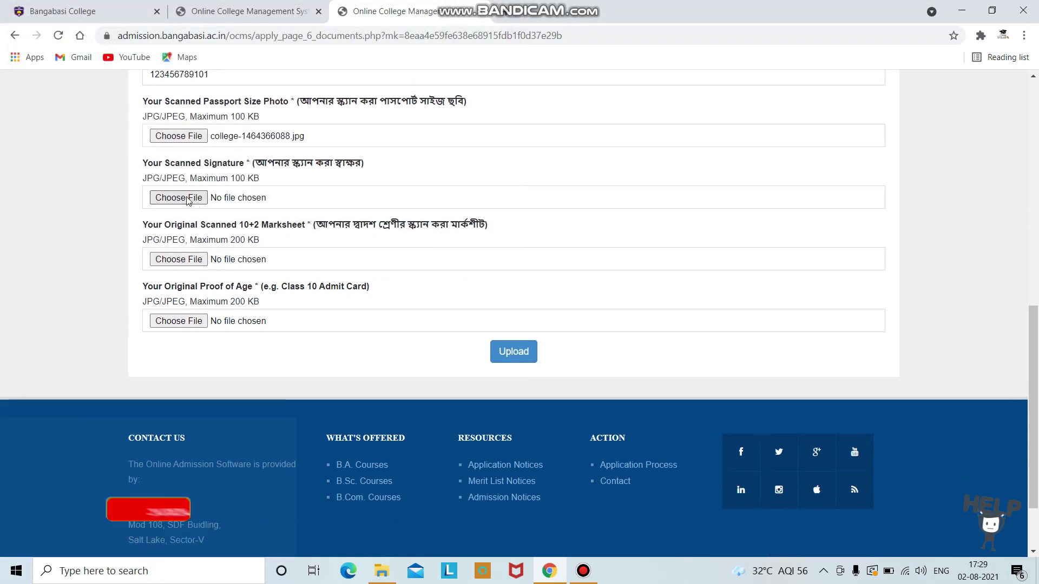
click(186, 198)
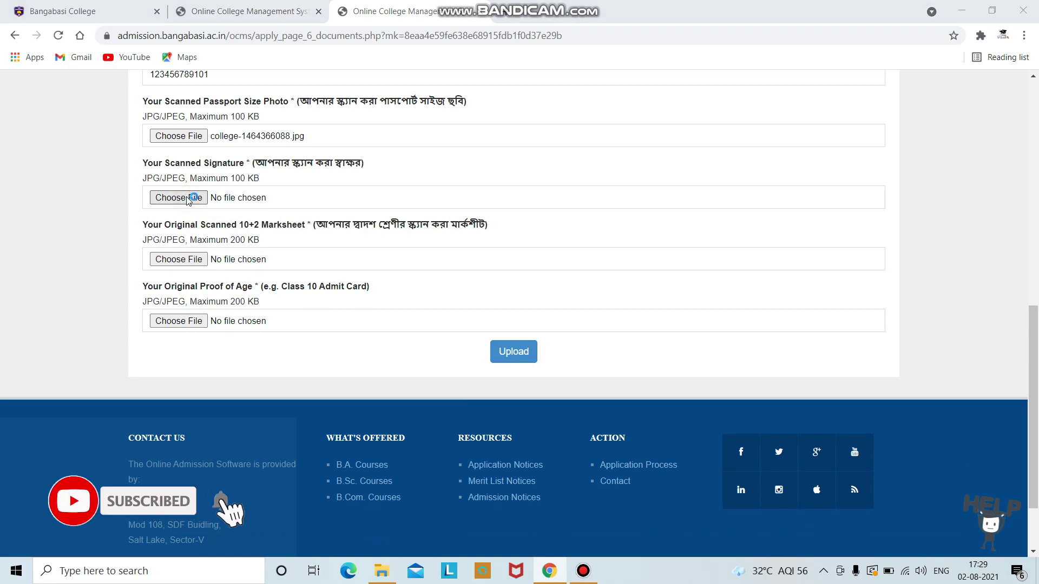
click(225, 113)
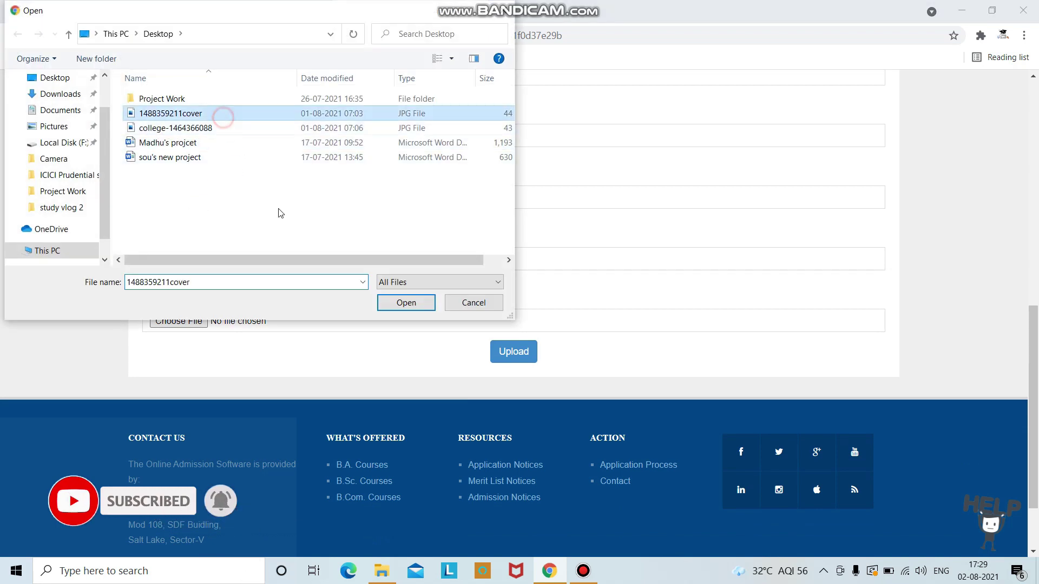
click(395, 304)
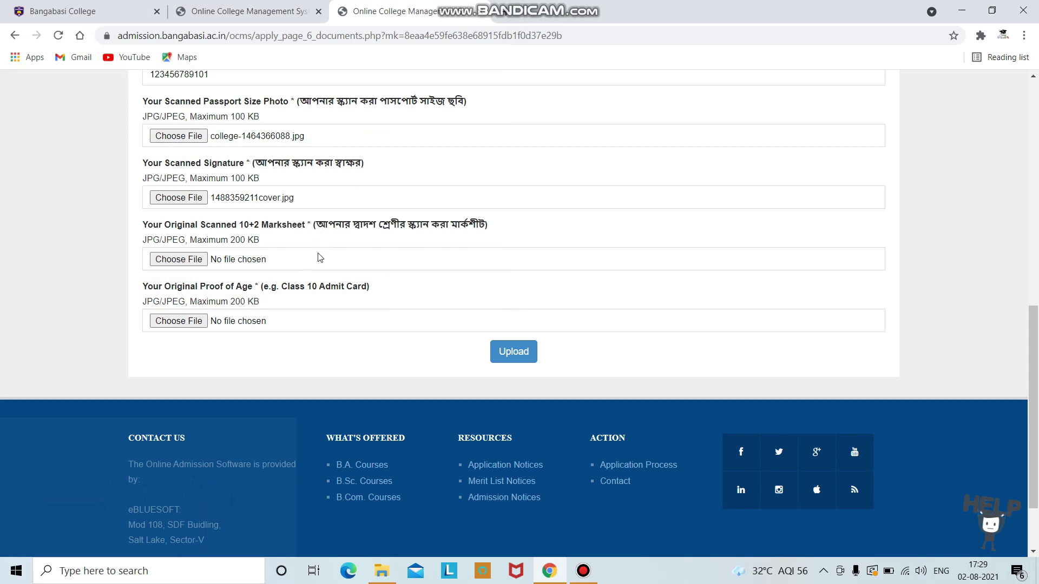
Step: Attach college-1464366088.jpg as the 10+2 marksheet
scroll(251, 239, down, 1)
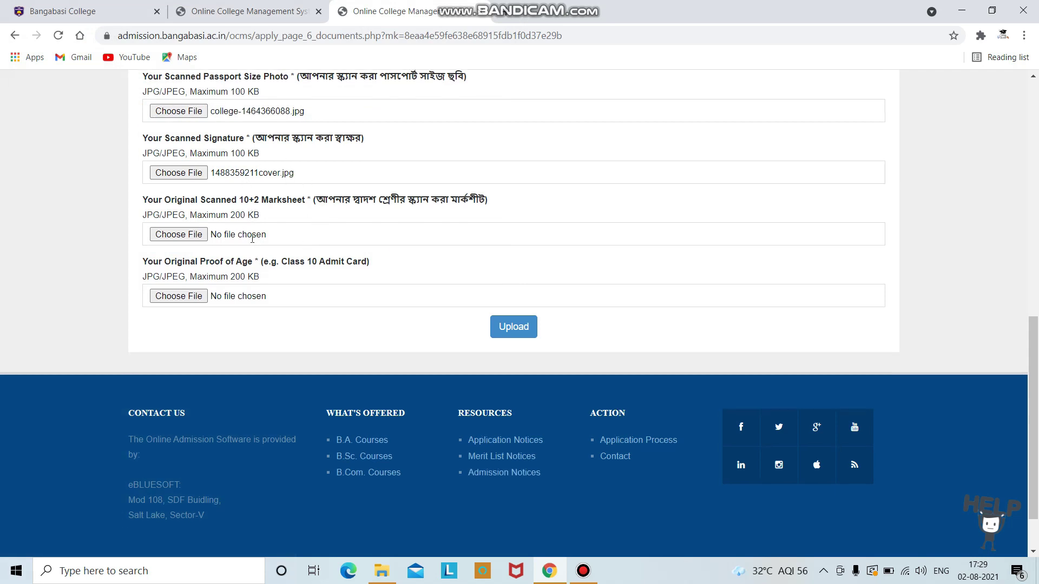
scroll(251, 238, down, 2)
click(184, 192)
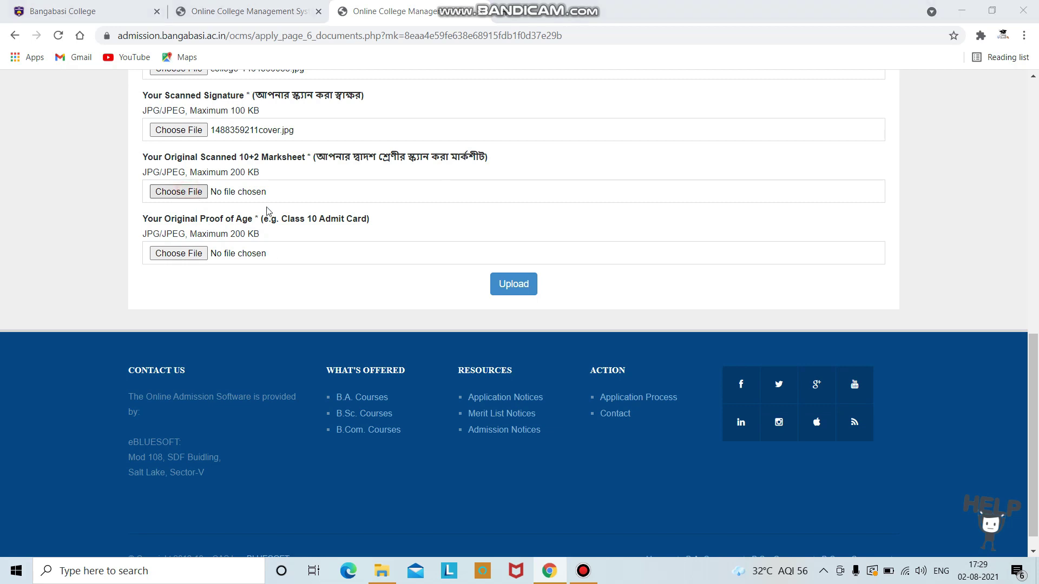
click(216, 128)
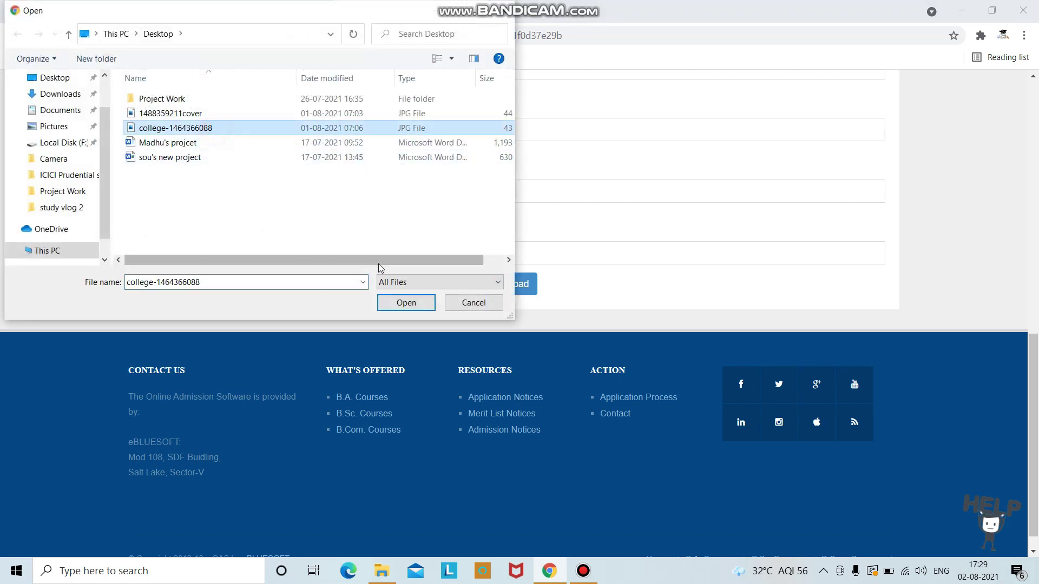
click(411, 304)
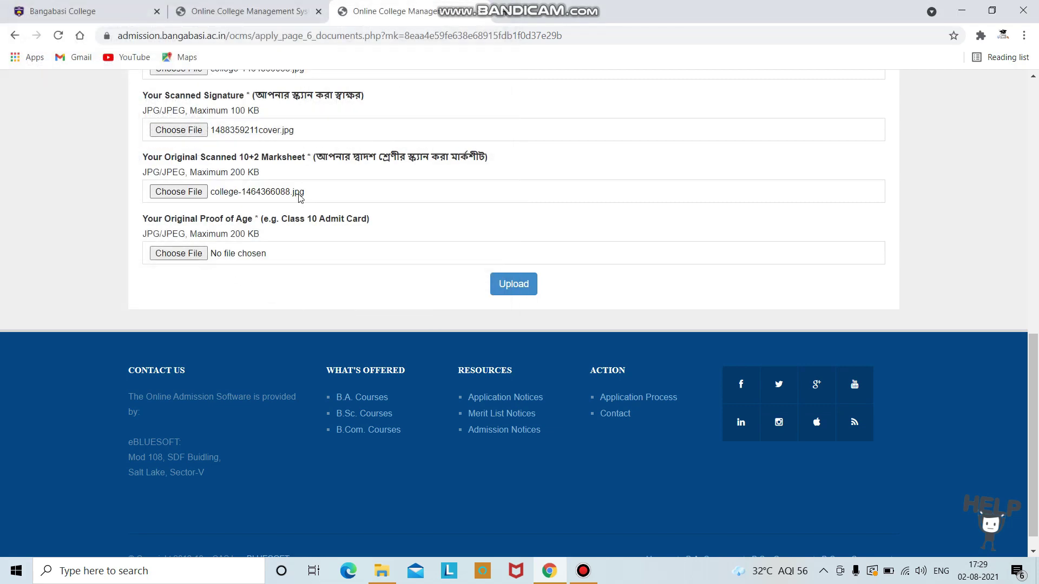
click(192, 254)
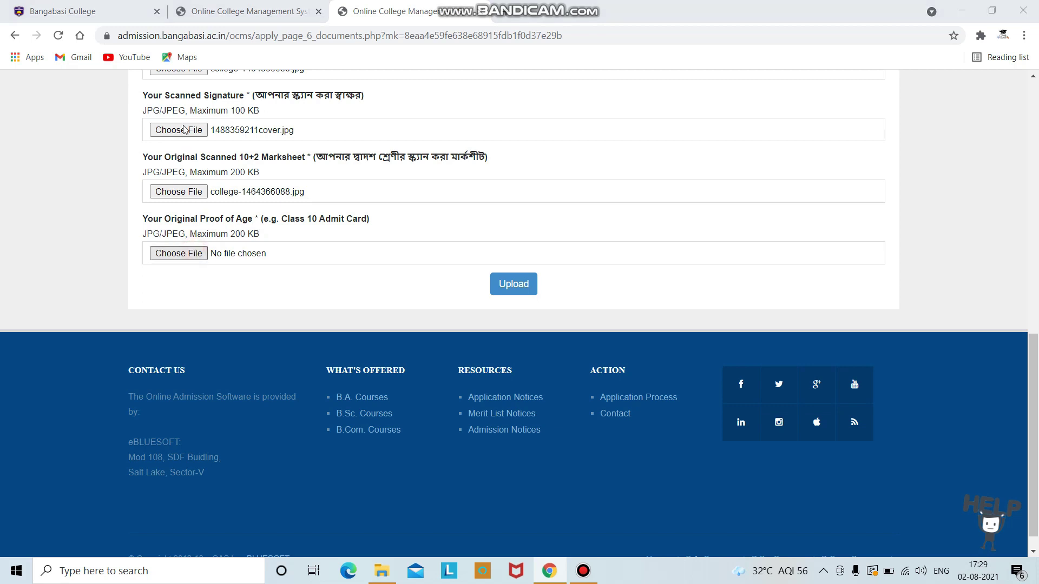
click(184, 130)
click(205, 114)
click(411, 303)
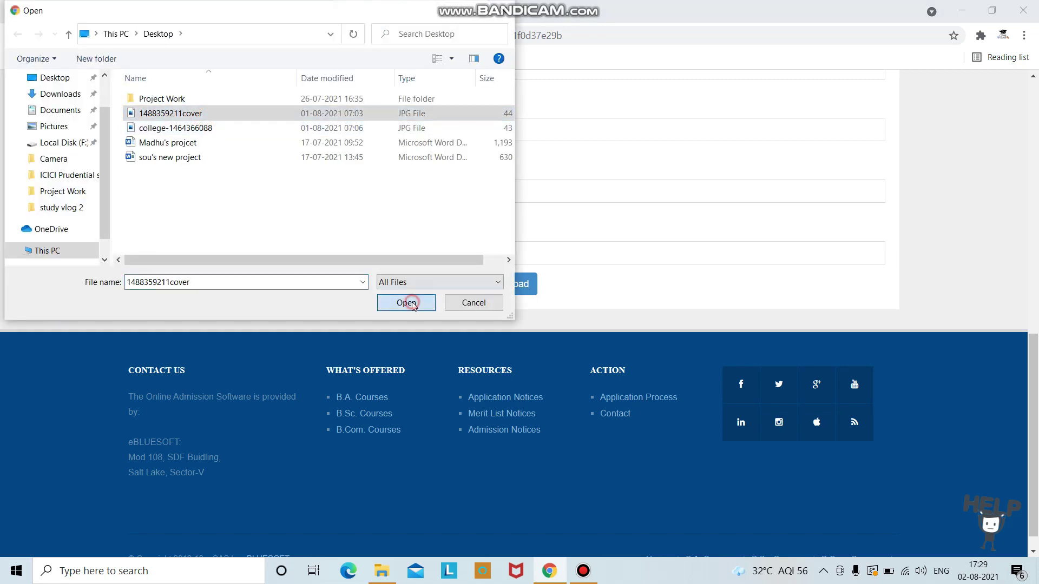
scroll(271, 268, up, 1)
click(270, 257)
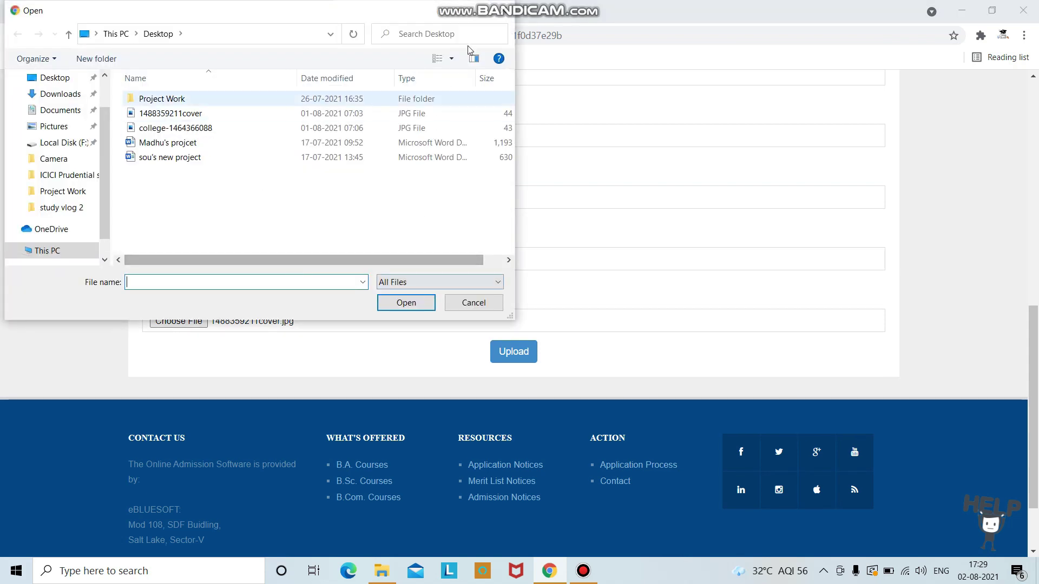
click(504, 10)
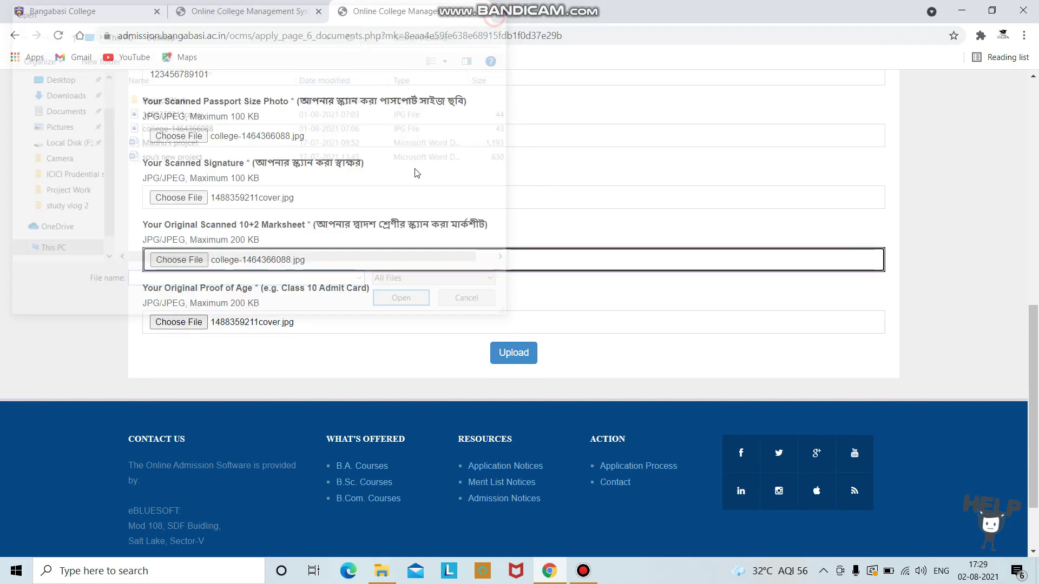
click(162, 267)
click(201, 114)
click(406, 303)
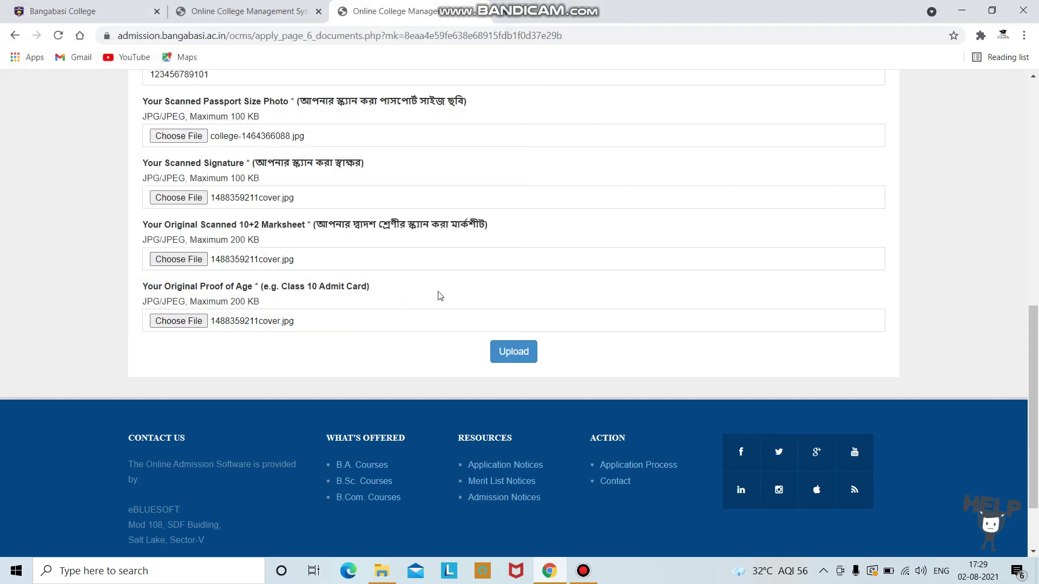
scroll(439, 295, up, 6)
scroll(439, 295, down, 4)
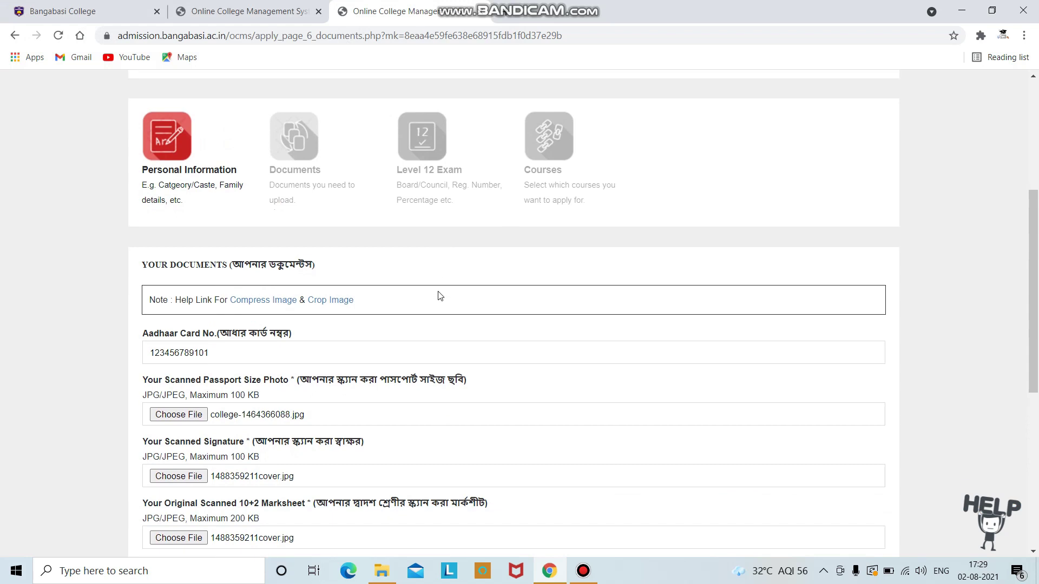
scroll(439, 295, down, 3)
Step: Upload the four attached documents and review the status page showing 45% complete
click(515, 360)
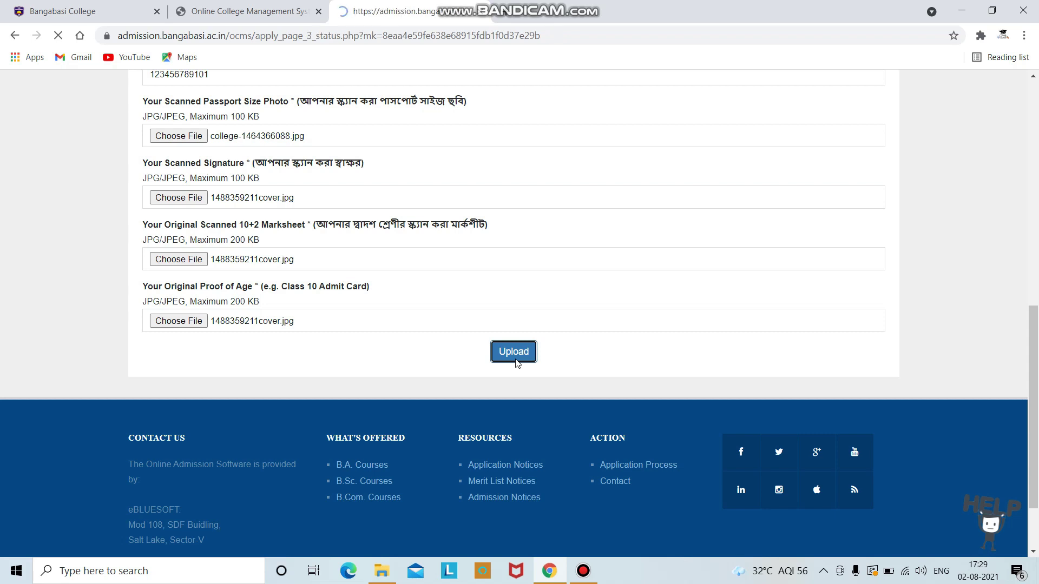
scroll(439, 306, down, 3)
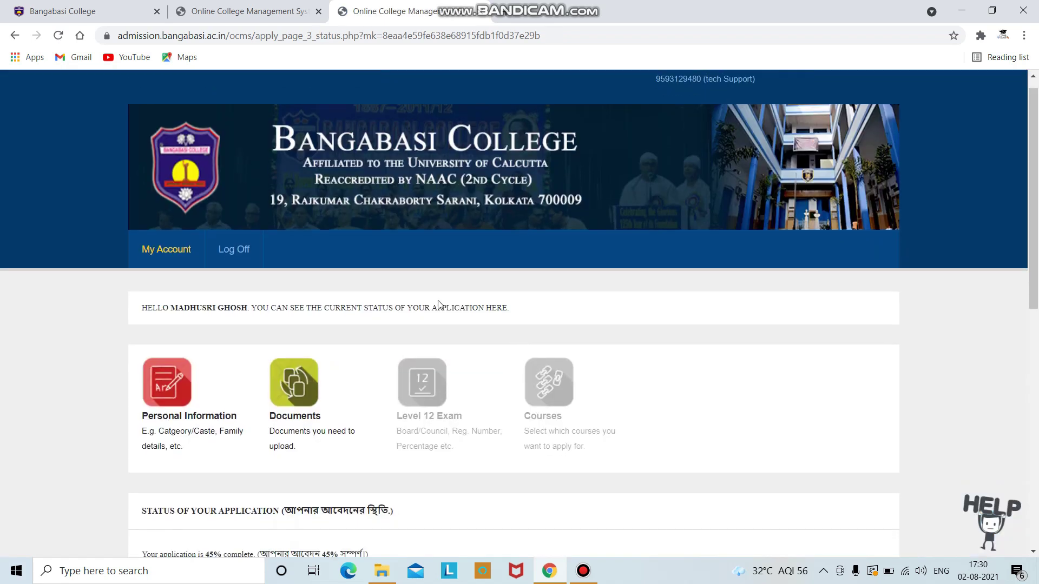
scroll(439, 306, down, 1)
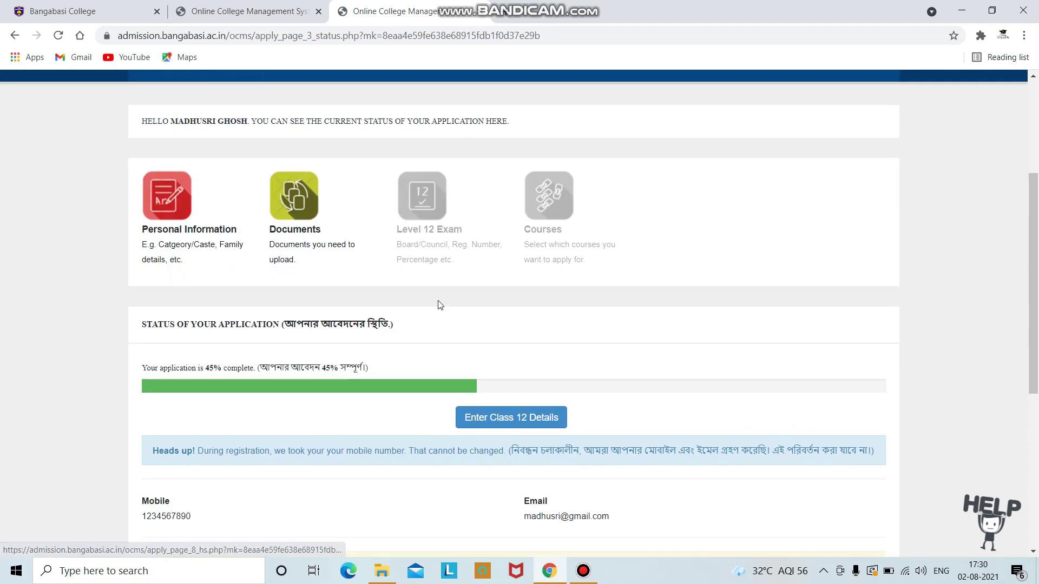
scroll(439, 306, down, 1)
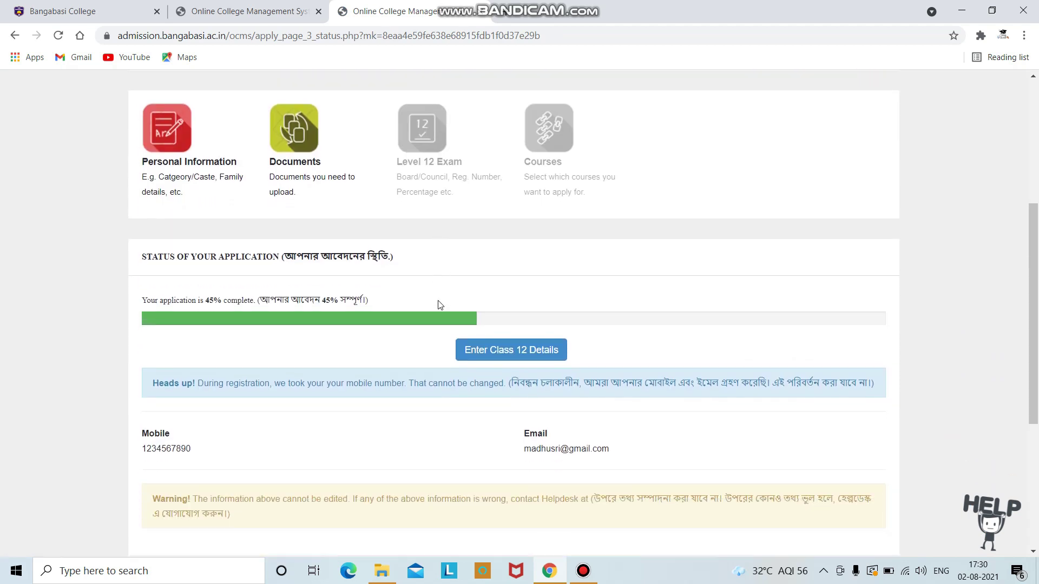
scroll(438, 305, down, 2)
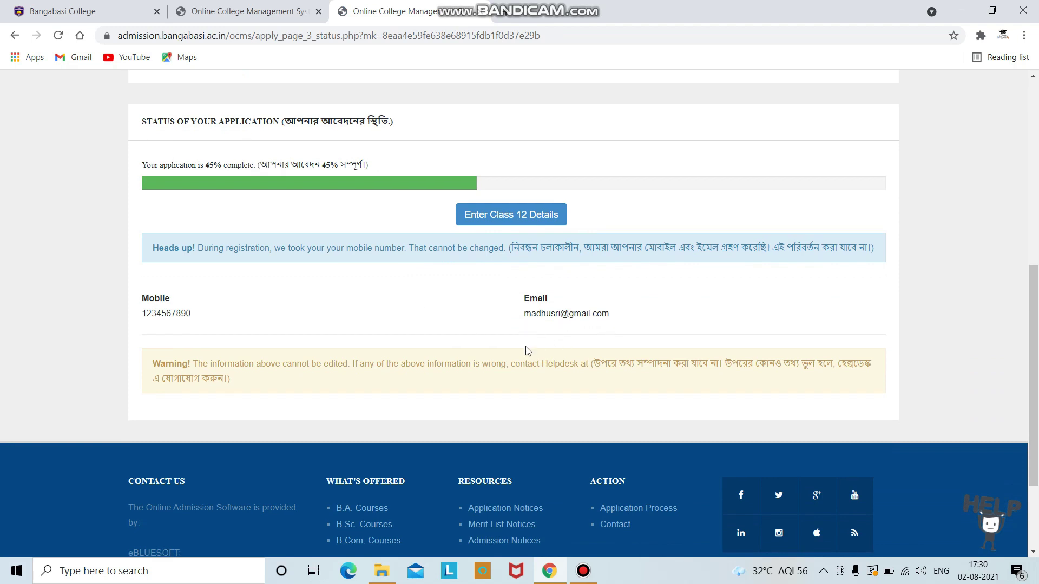
Step: Open the Class 12 details form and enter registration number 123, then roll number and registration year
click(515, 222)
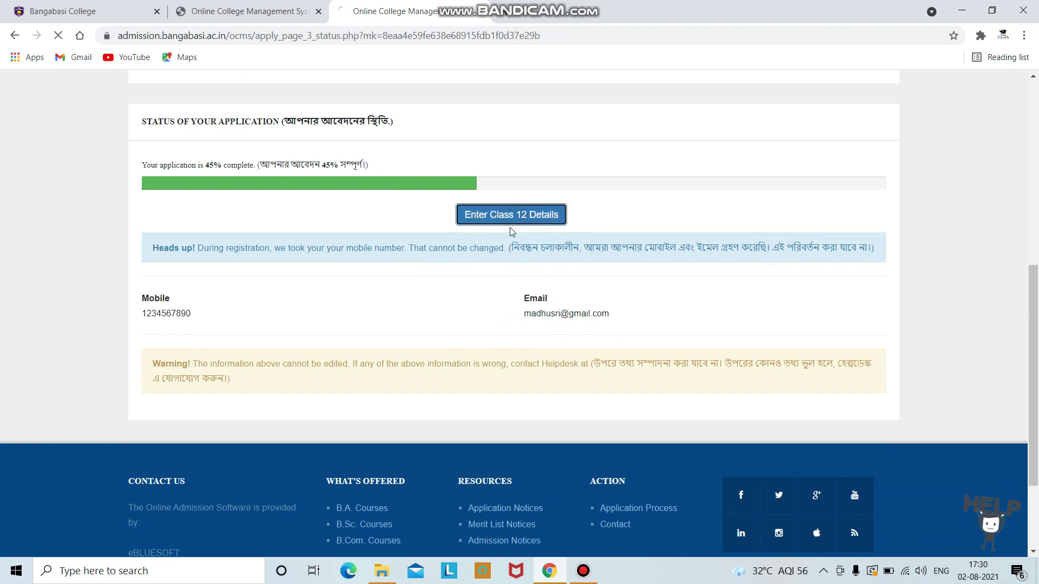
scroll(403, 307, down, 5)
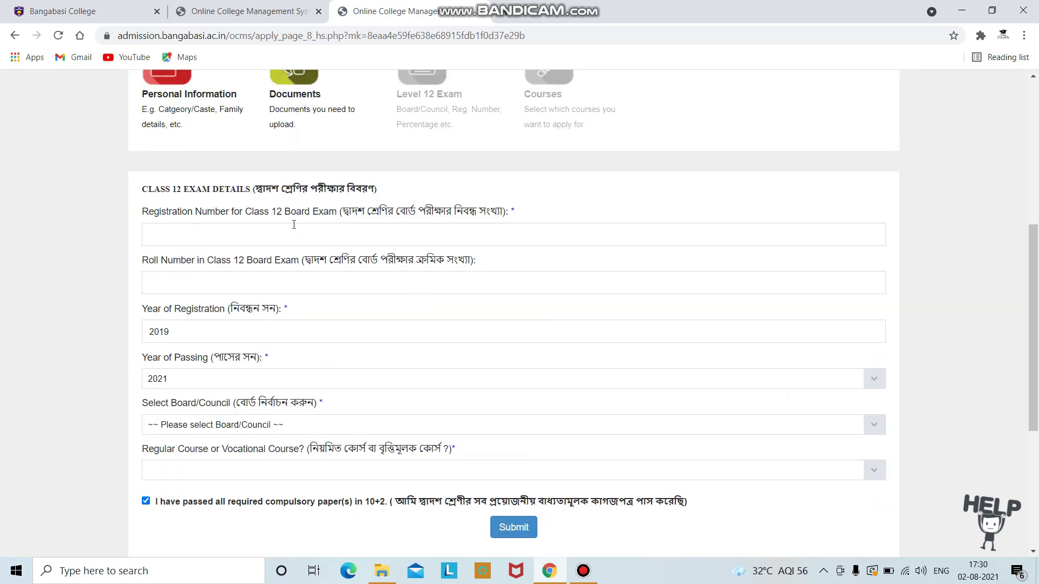
click(299, 238)
text(123456789111)
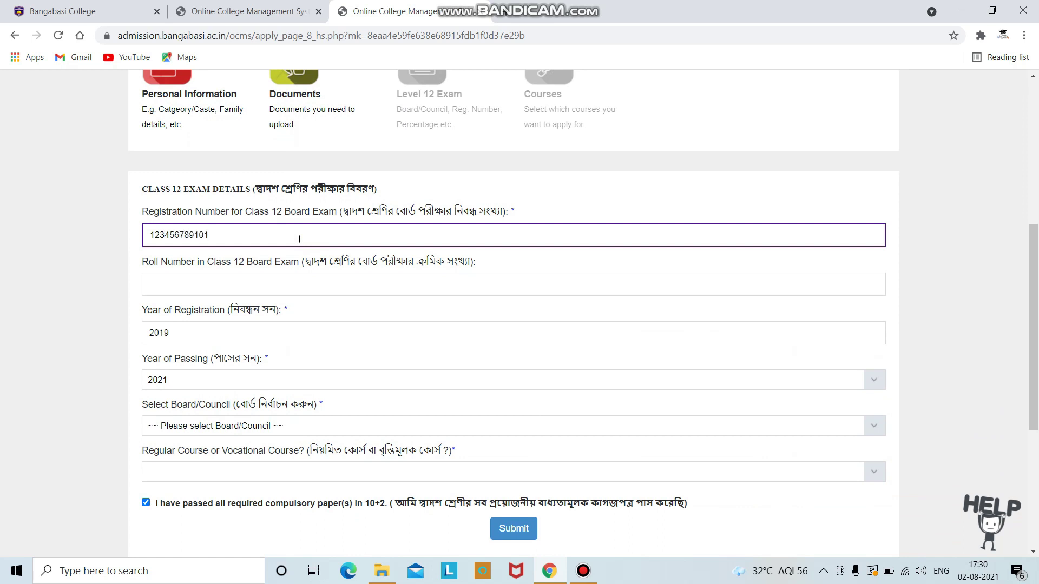
click(250, 272)
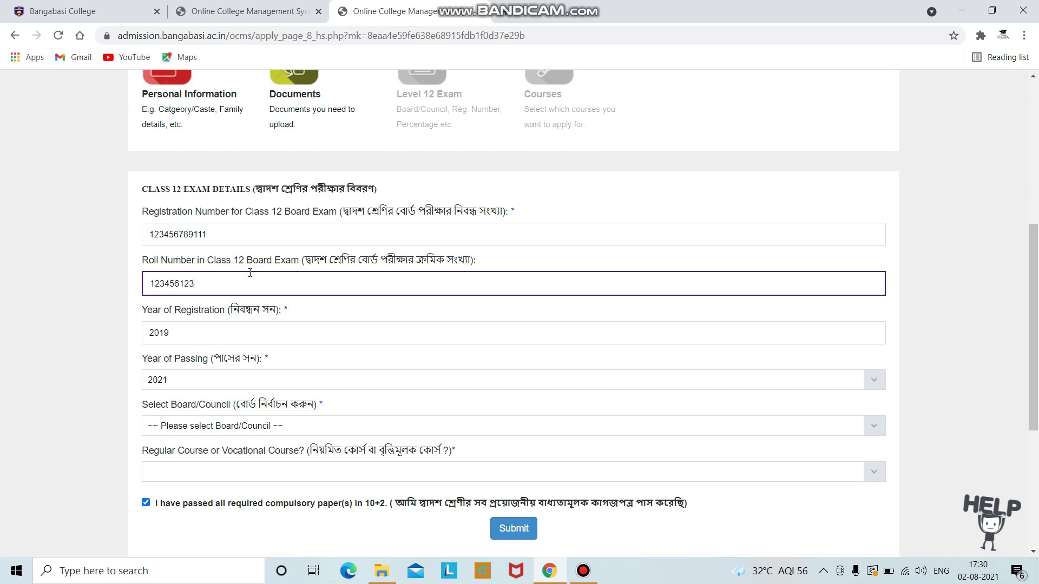
scroll(250, 272, down, 1)
click(252, 271)
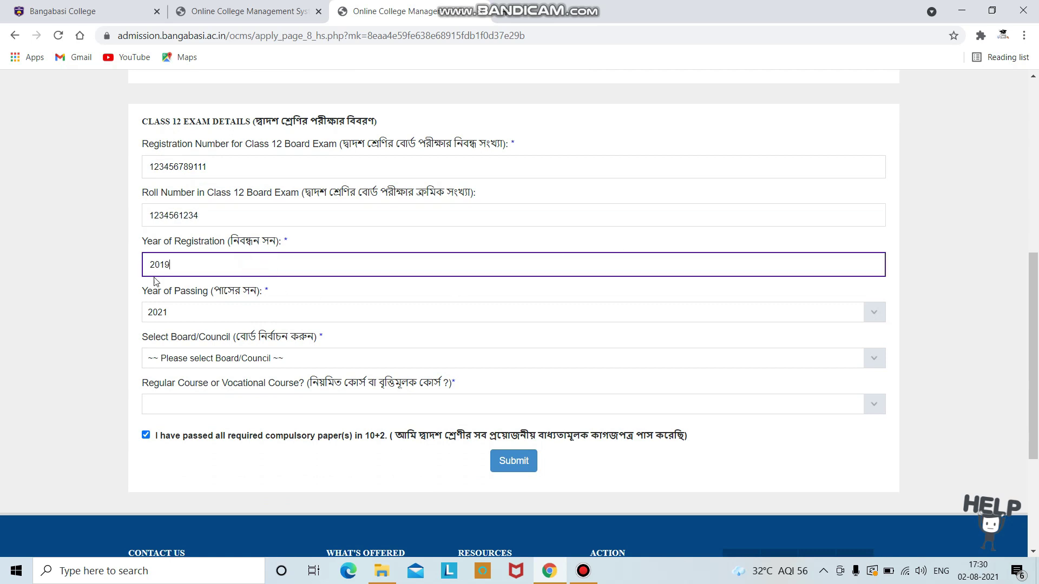
scroll(196, 283, down, 1)
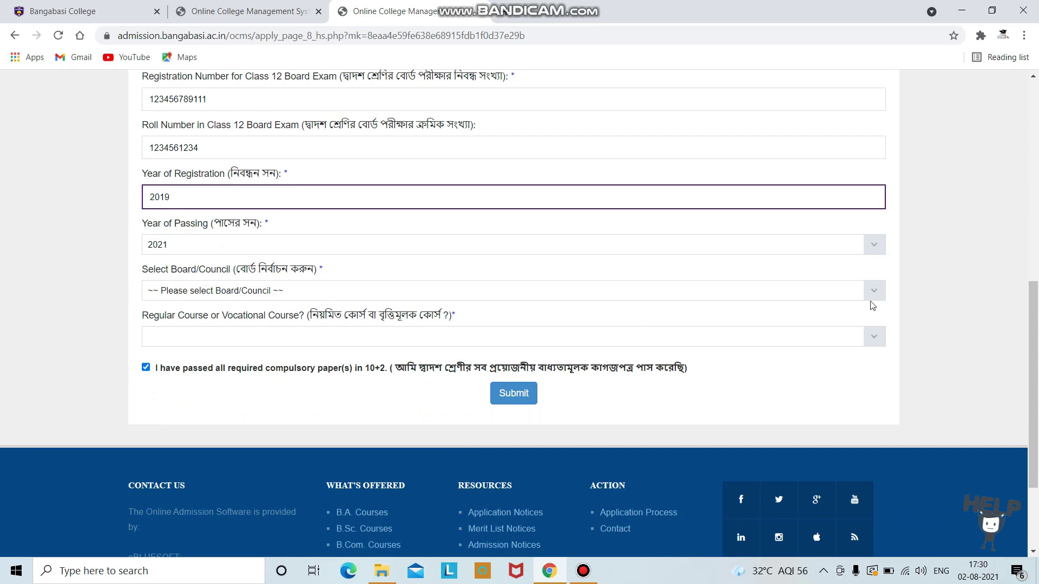
Step: Choose WBCHSE as the board and Regular 10+2 as the course type, then submit
click(881, 291)
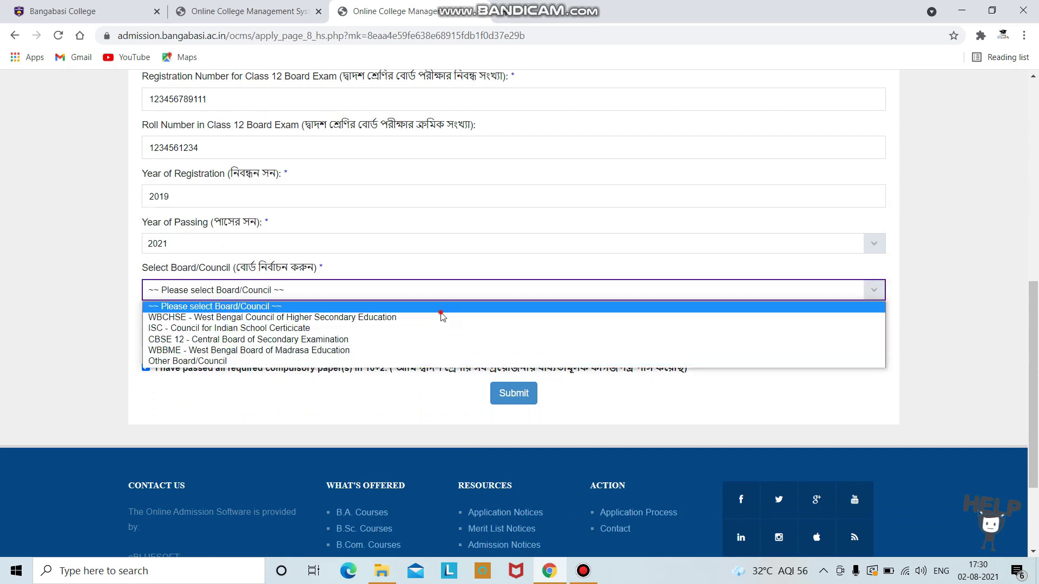
click(439, 304)
click(882, 289)
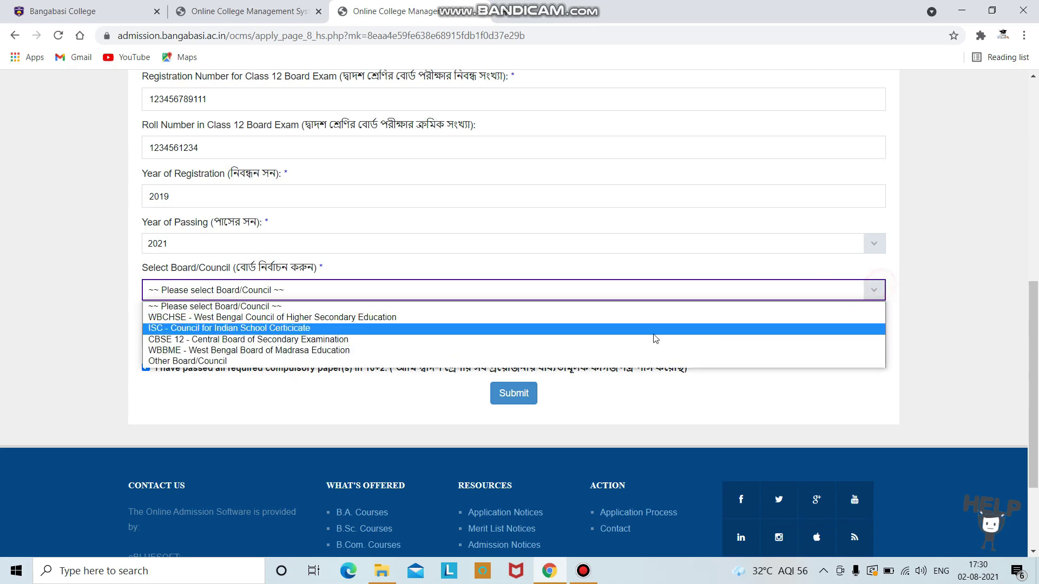
click(659, 318)
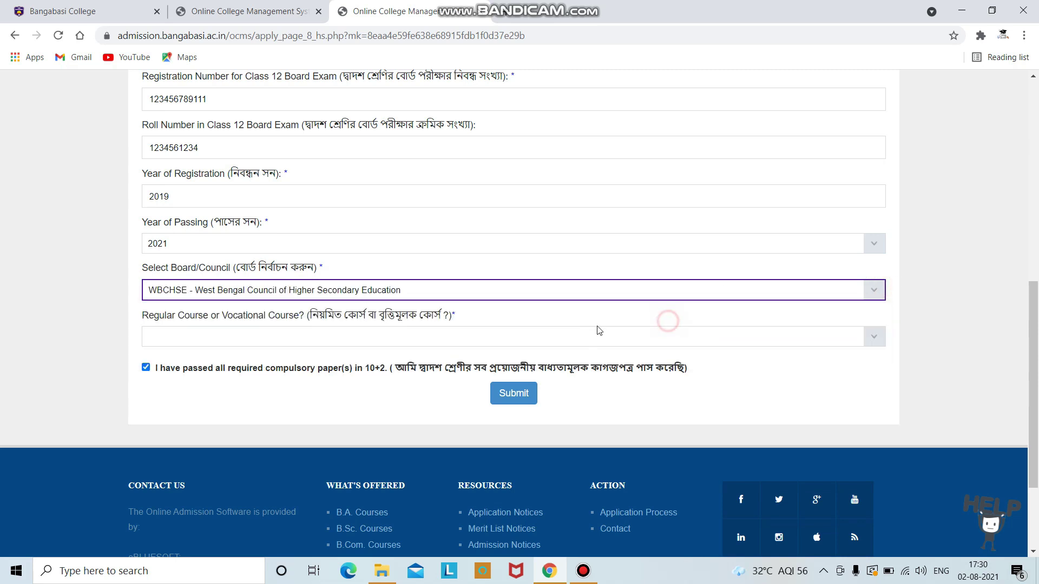
scroll(292, 314, down, 1)
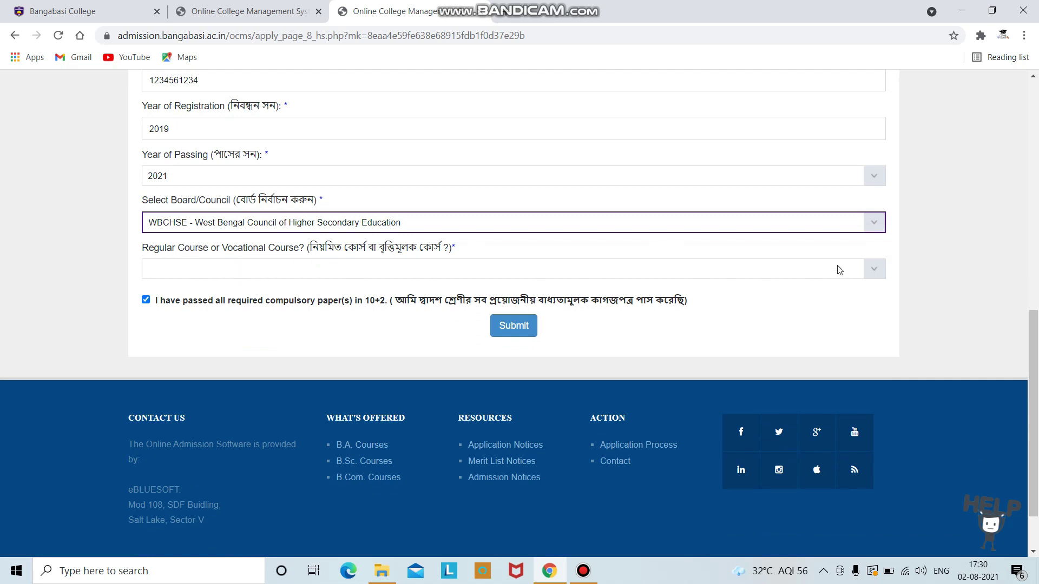
click(874, 266)
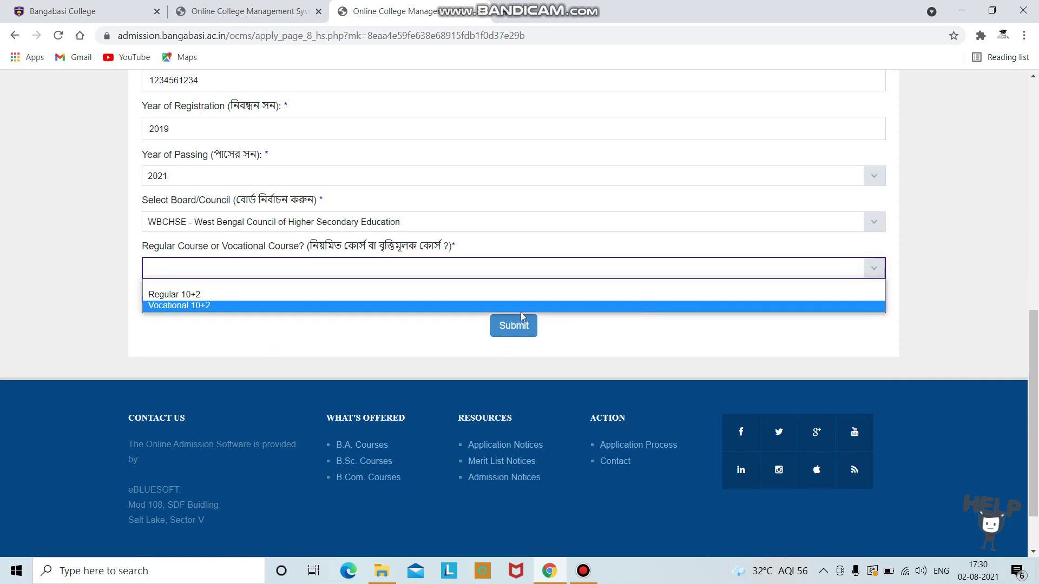
click(311, 297)
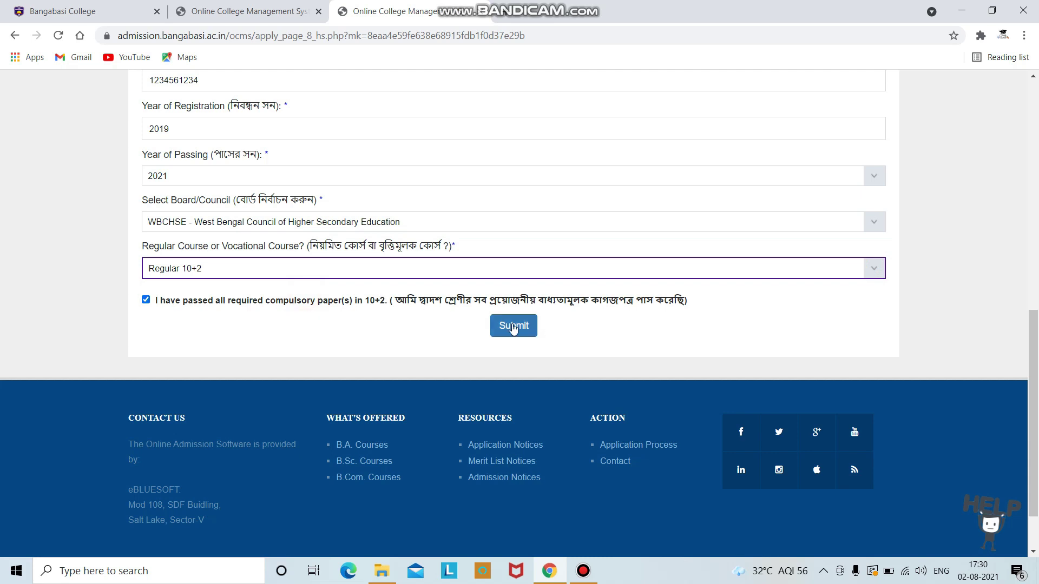
click(512, 326)
scroll(511, 327, down, 10)
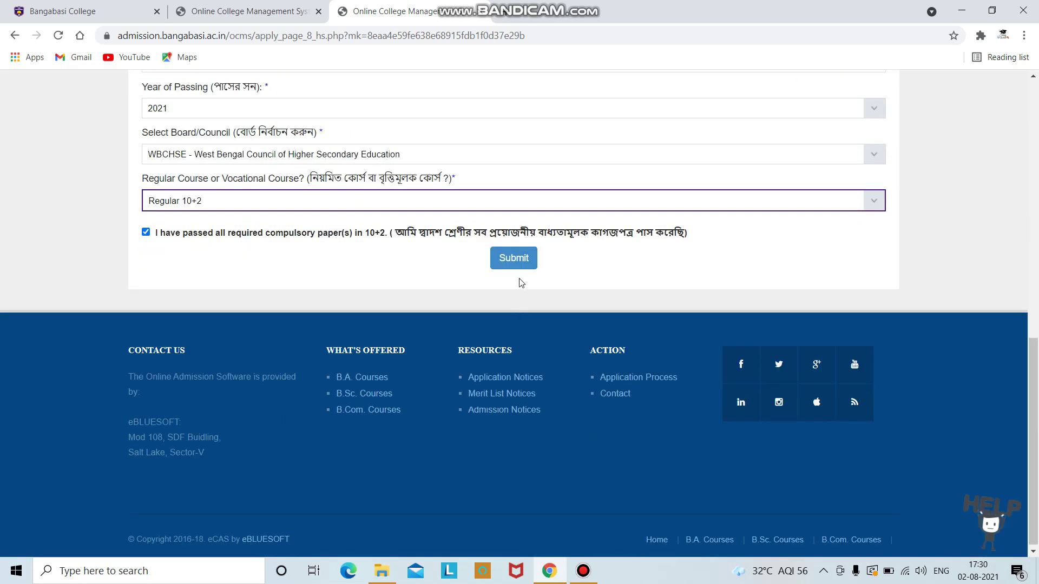
Step: Save the 10+2 details and set the two language papers to English and Bengali
click(513, 260)
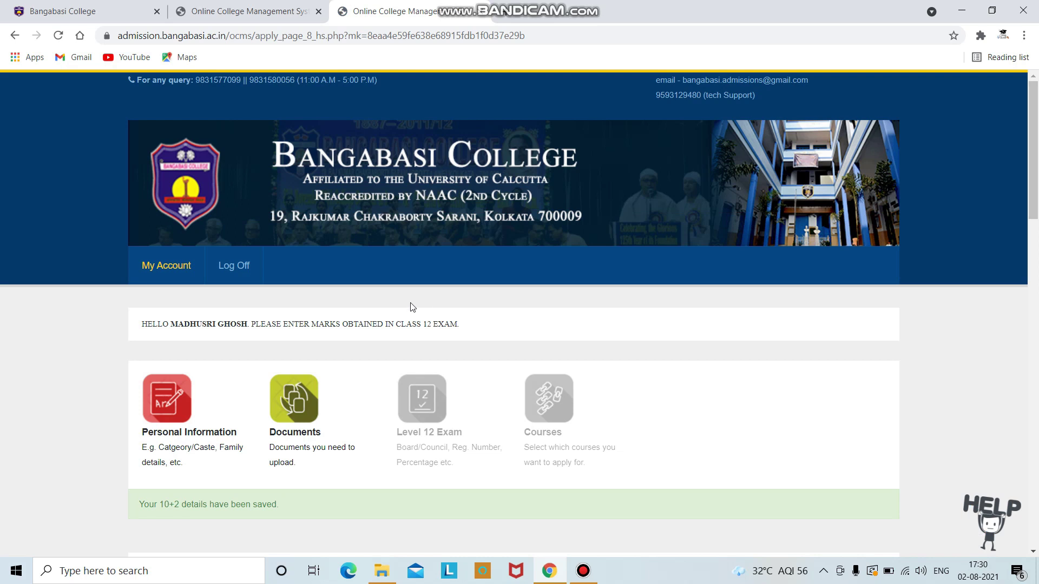
scroll(410, 306, down, 8)
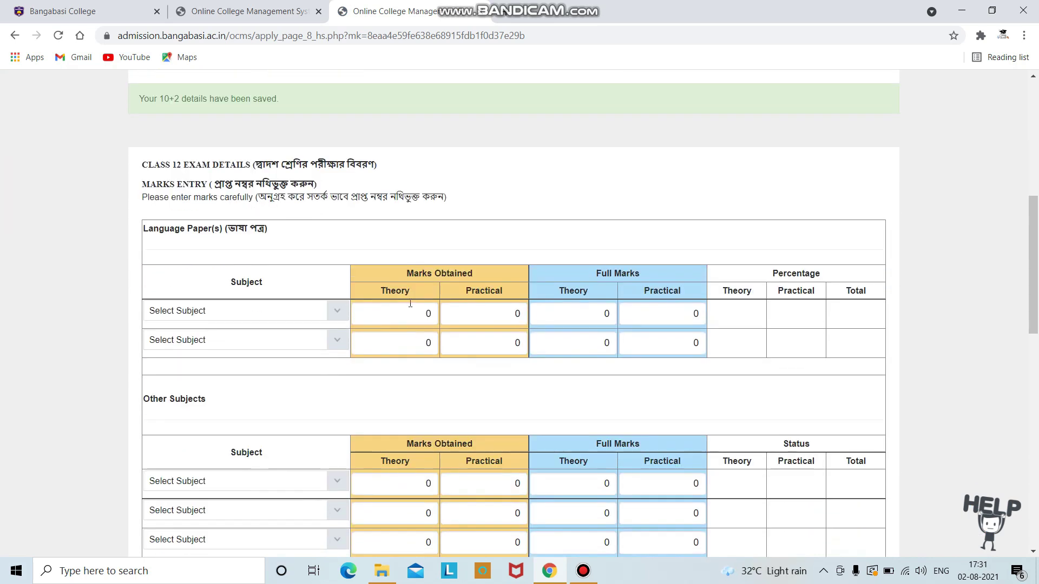
scroll(410, 306, down, 1)
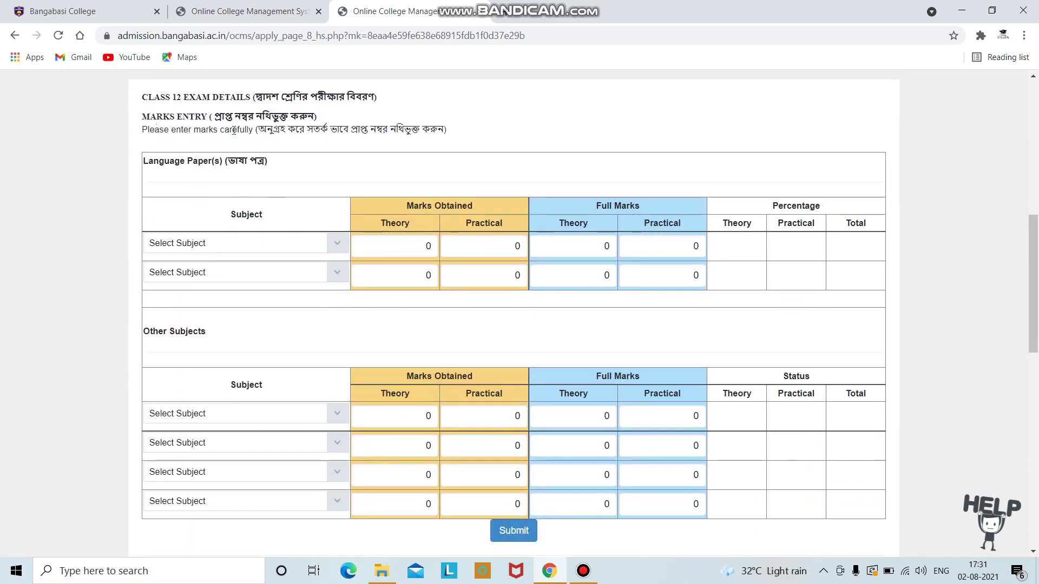
click(337, 243)
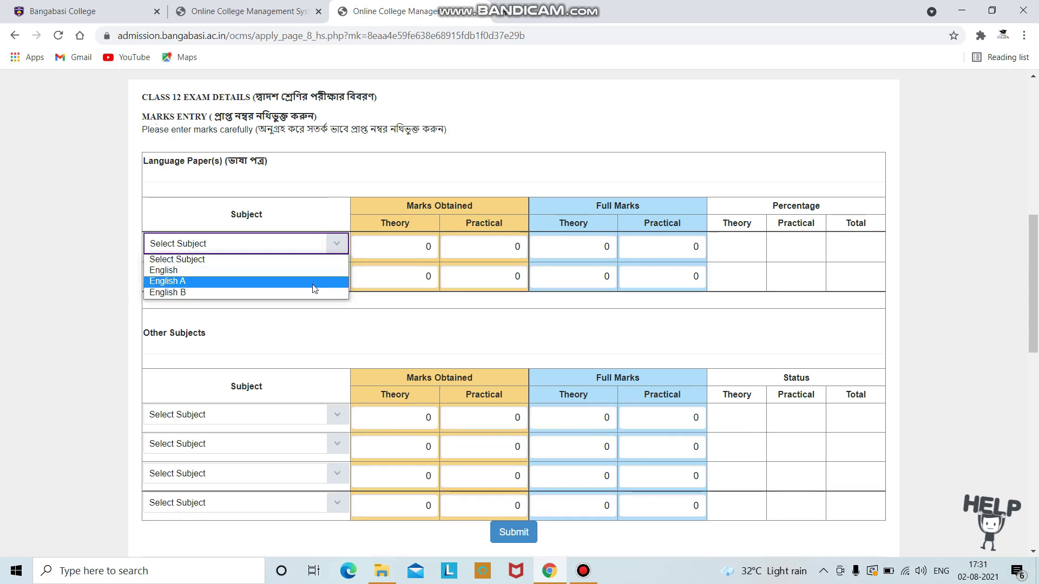
click(322, 270)
click(335, 275)
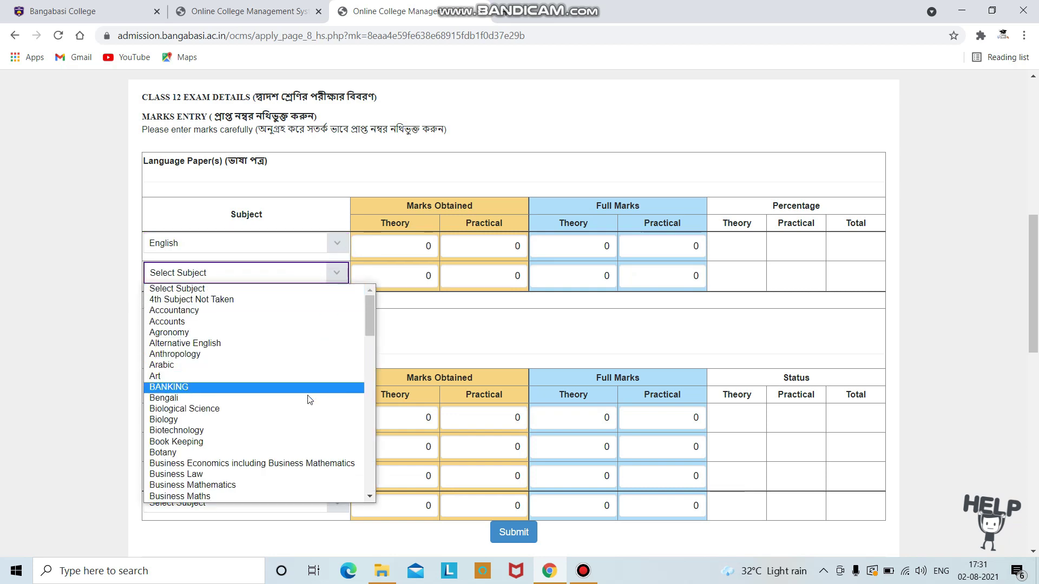
click(310, 396)
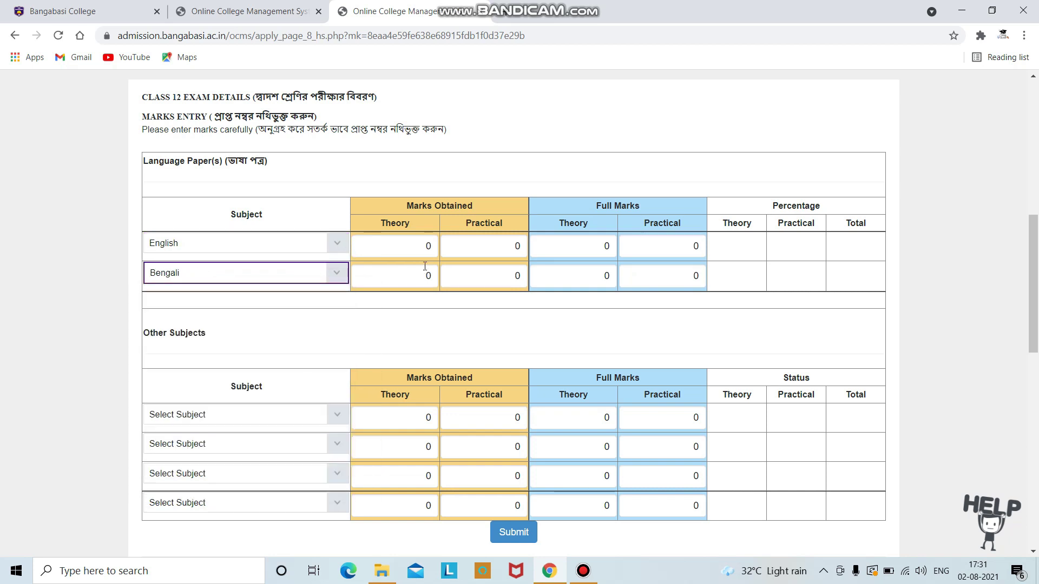
Step: Enter English marks 67/80 theory and 20/20 practical, then start the Bengali marks
click(406, 247)
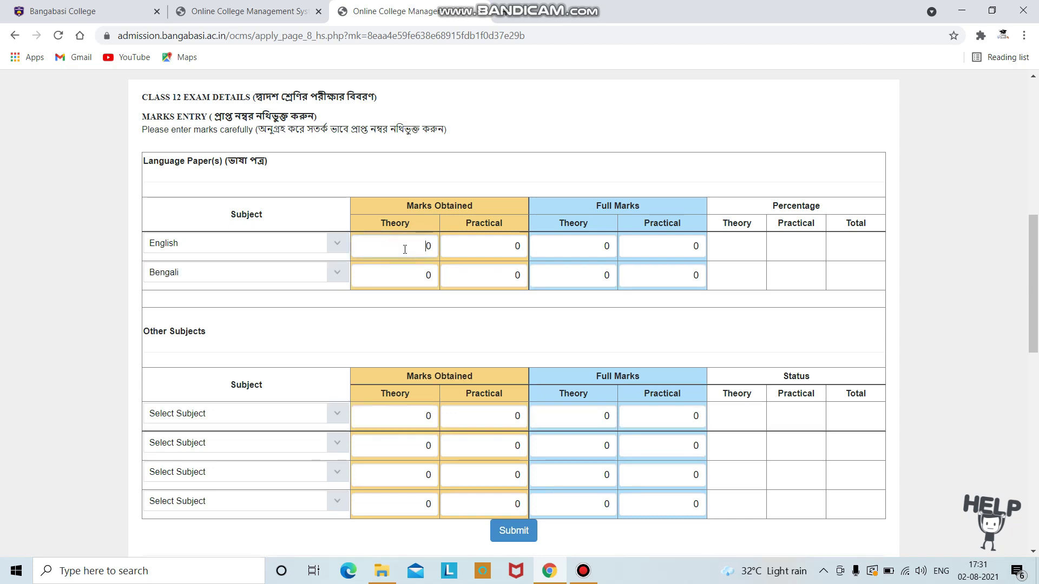
text(6)
key(Delete)
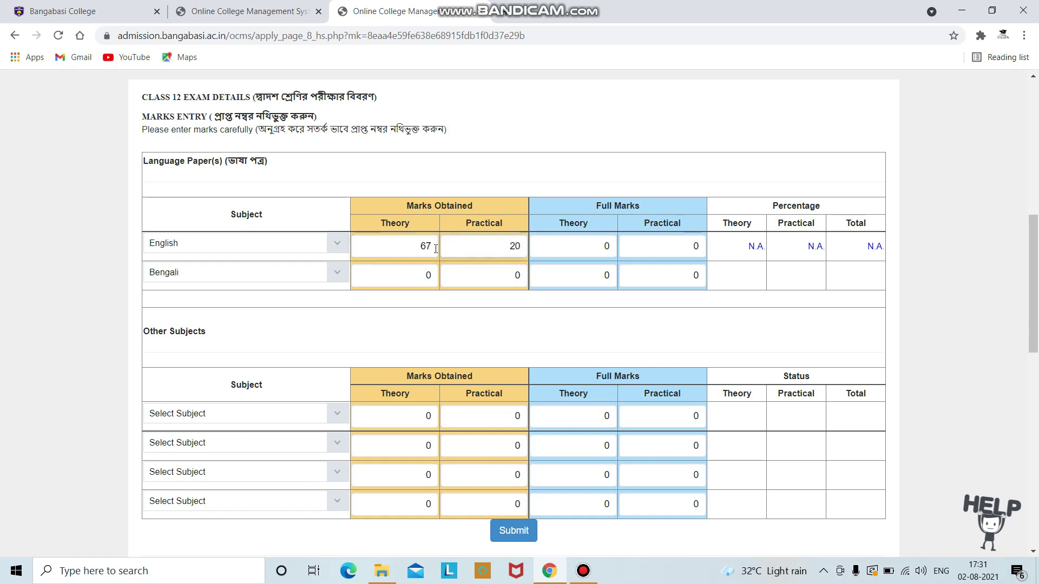
text(80)
text(20)
key(Tab)
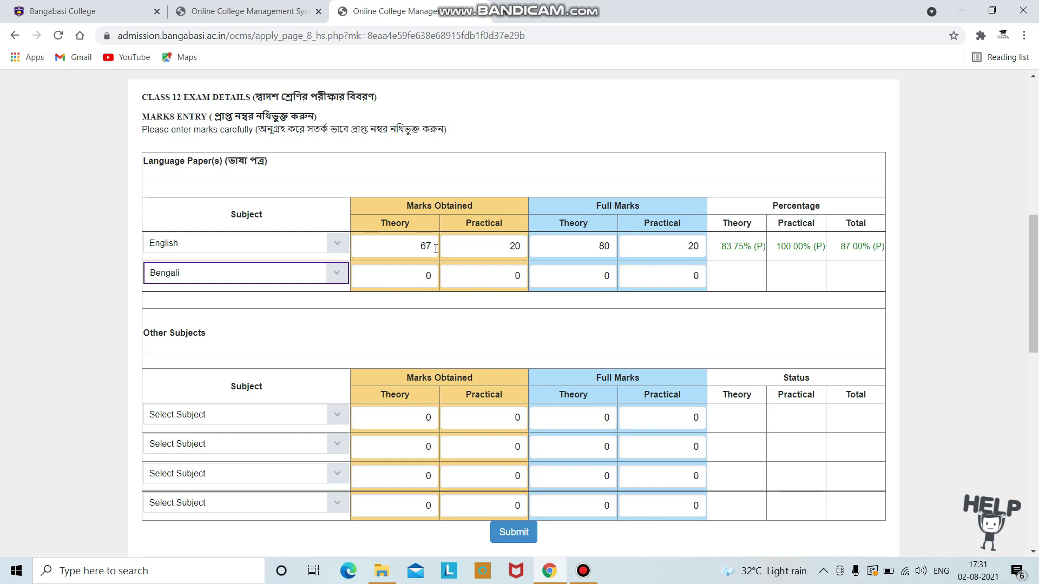
key(Tab)
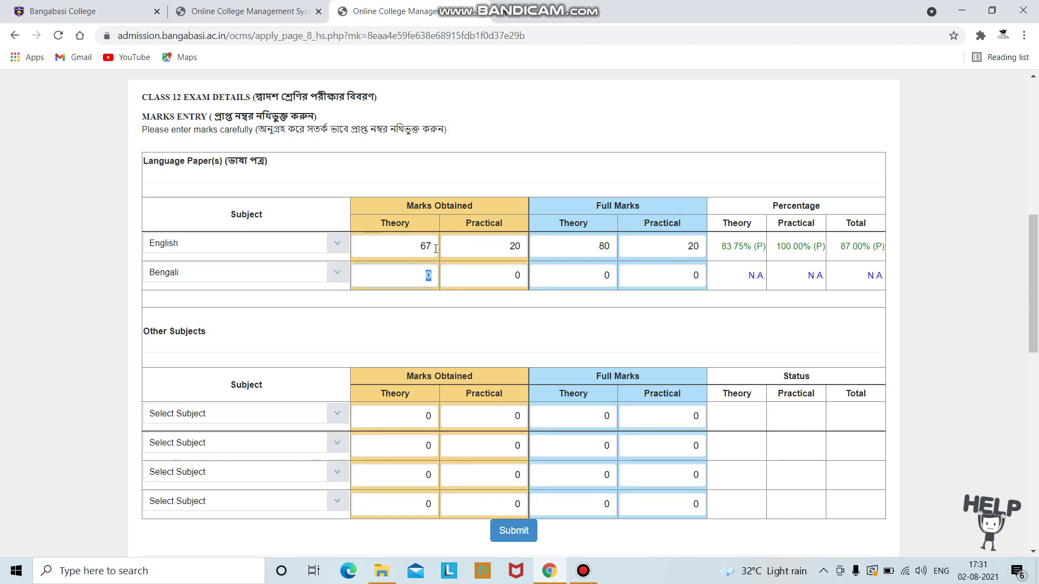
text(280)
key(Tab)
Step: Finish the Bengali marks and set the first two other subjects to Accountancy and Business Studies
text(0)
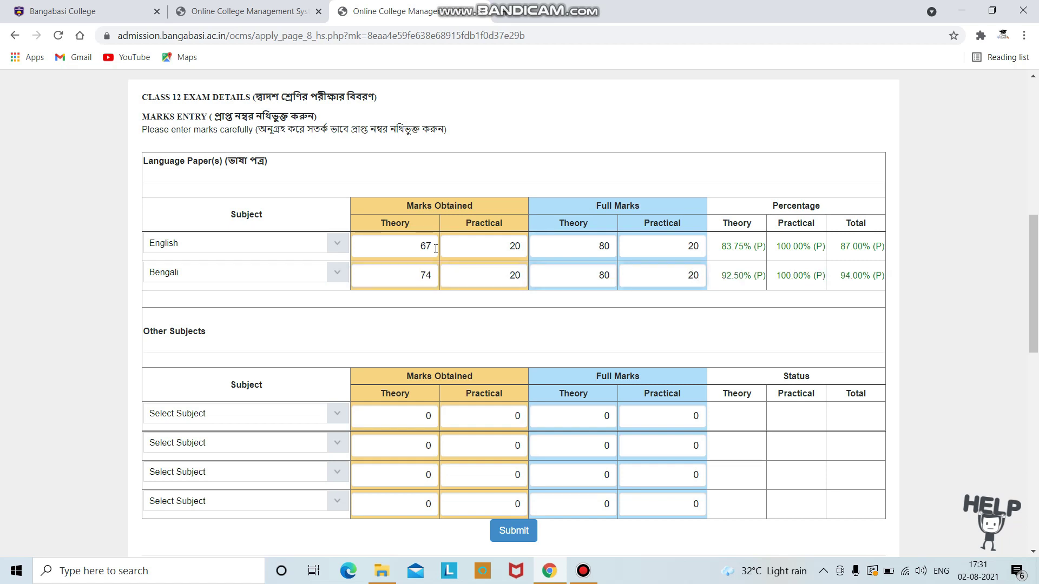
scroll(240, 231, down, 3)
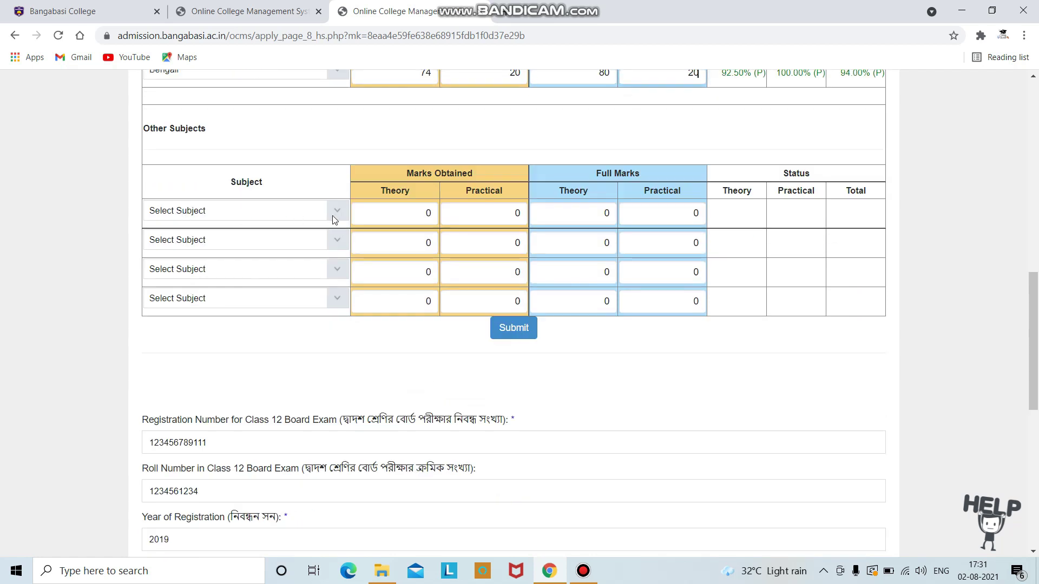
click(333, 210)
click(311, 252)
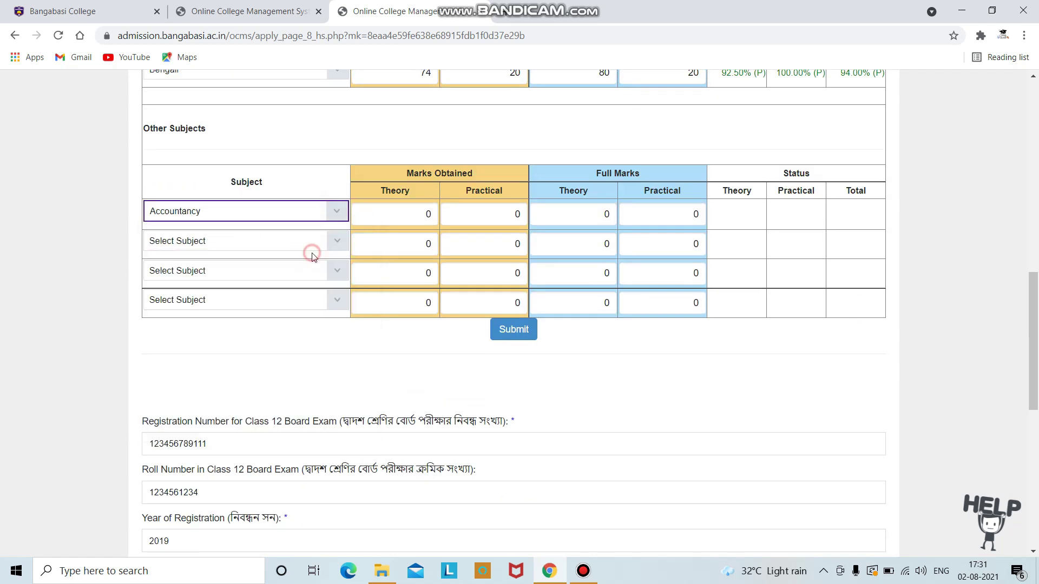
click(344, 233)
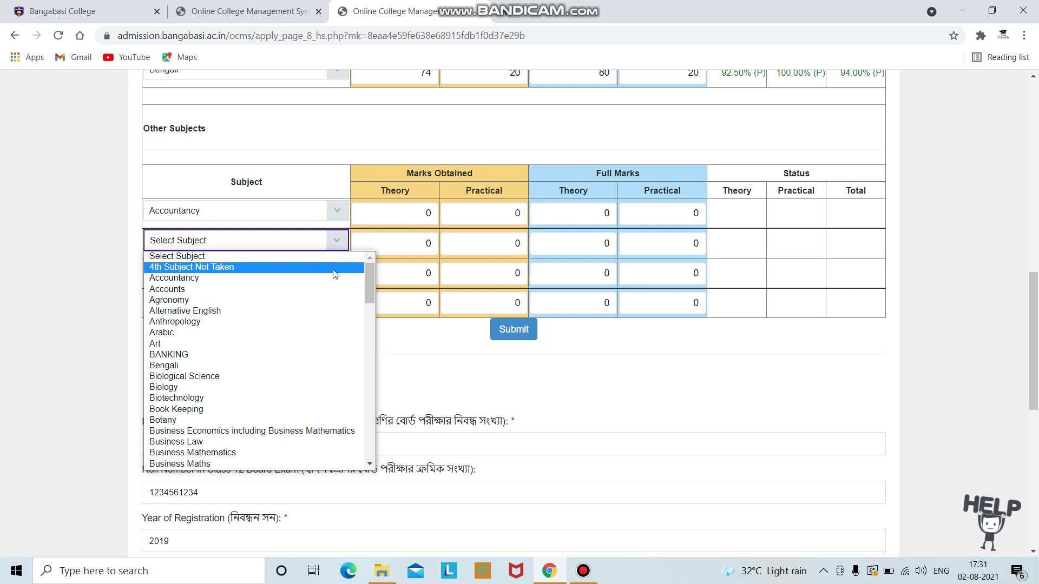
scroll(323, 287, down, 5)
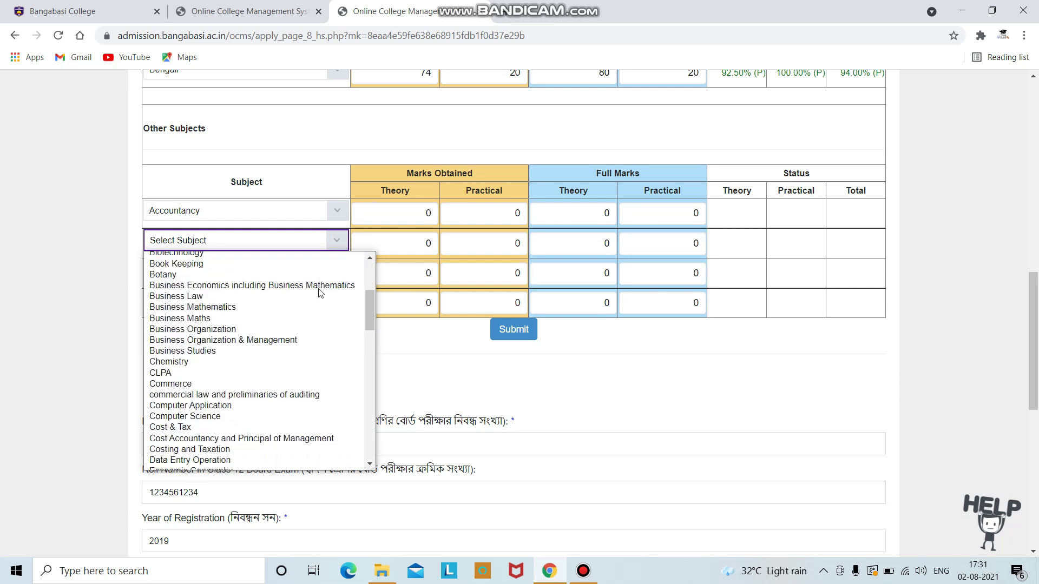
scroll(301, 313, up, 3)
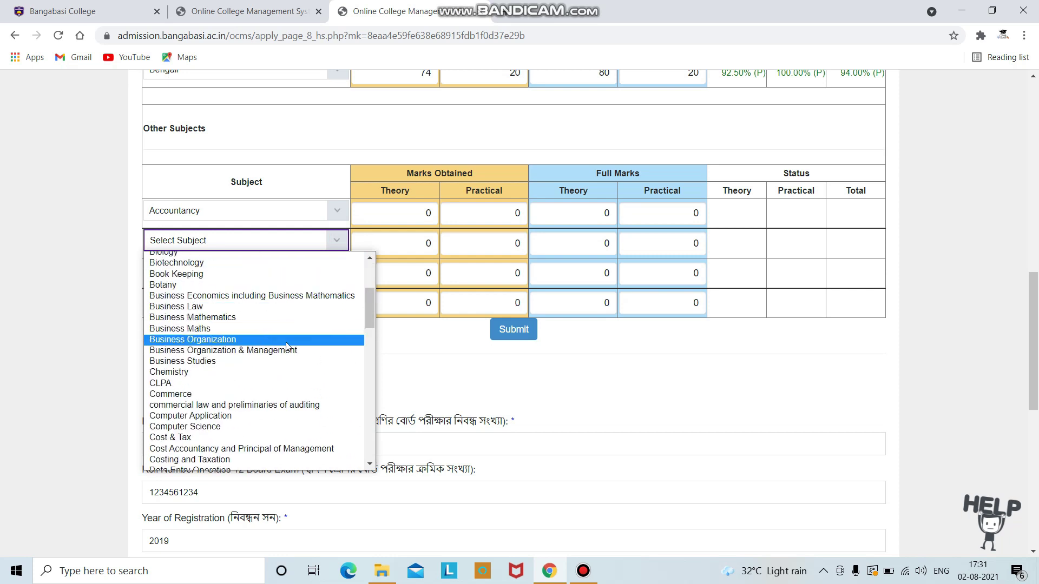
click(290, 361)
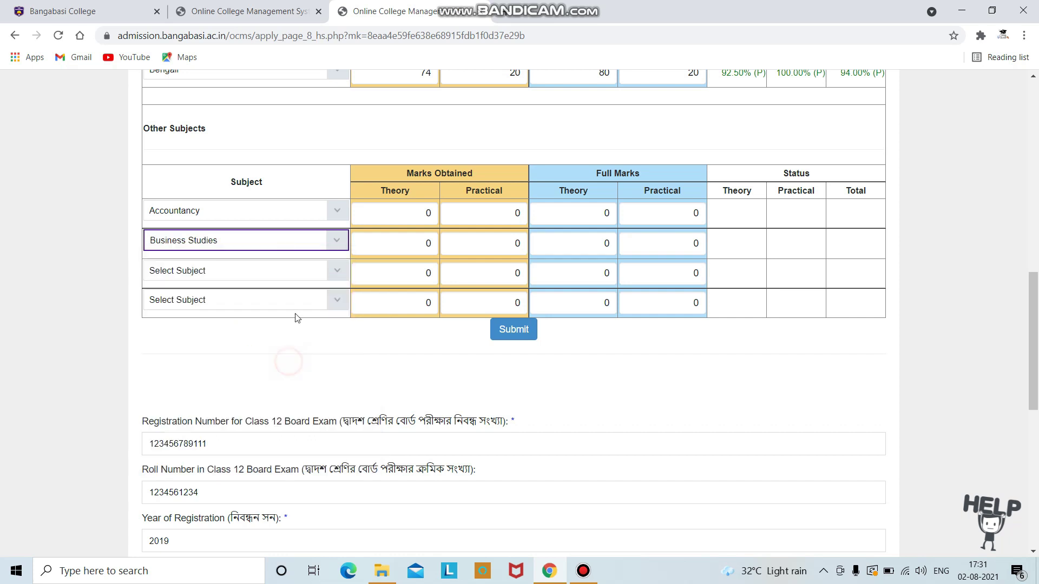
Step: Set the third and fourth subjects to Costing and Taxation and commercial law and preliminaries of auditing
click(341, 272)
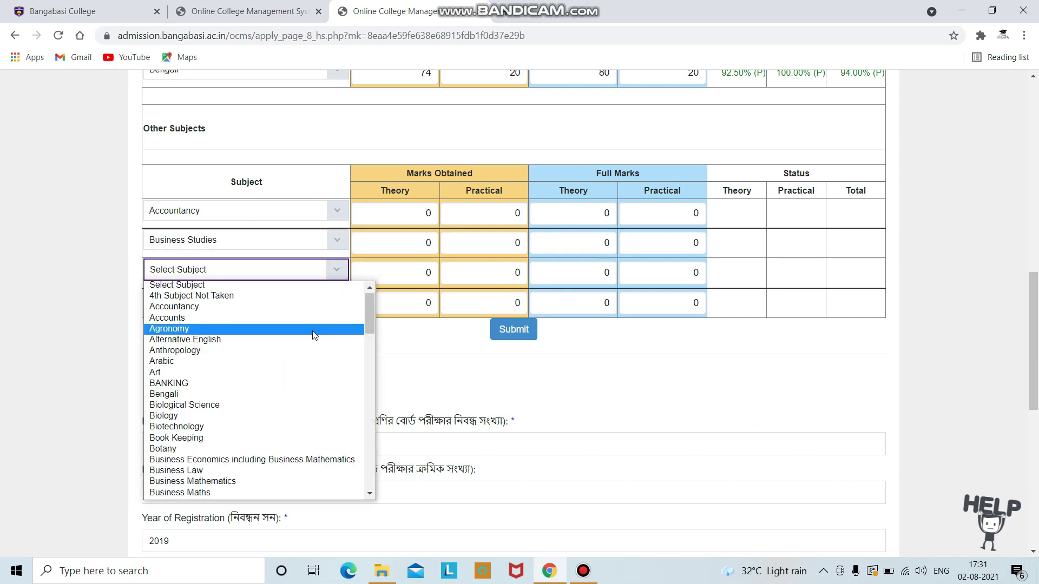
scroll(311, 336, down, 3)
scroll(303, 340, up, 3)
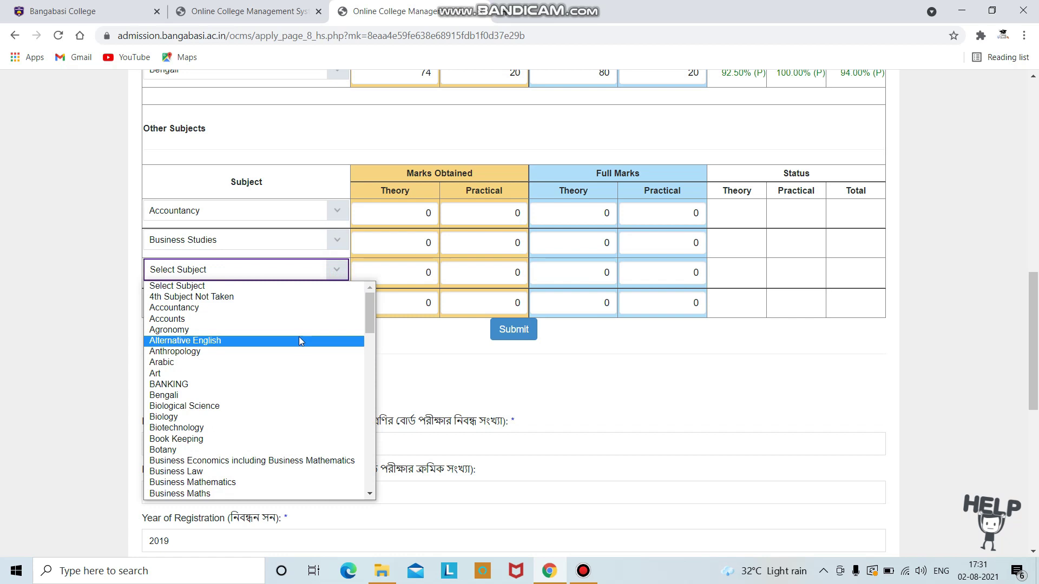
scroll(301, 341, down, 6)
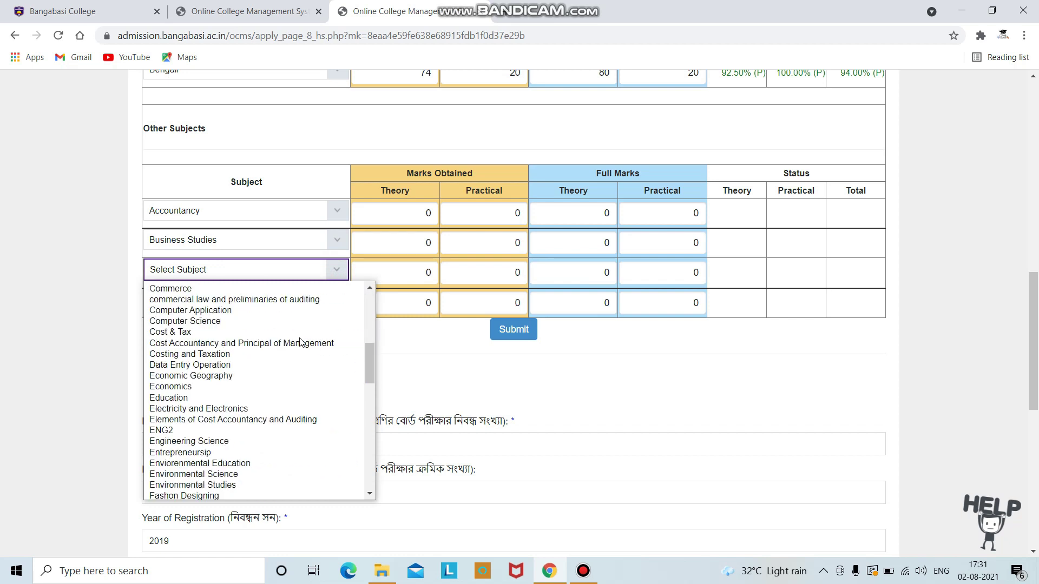
click(287, 354)
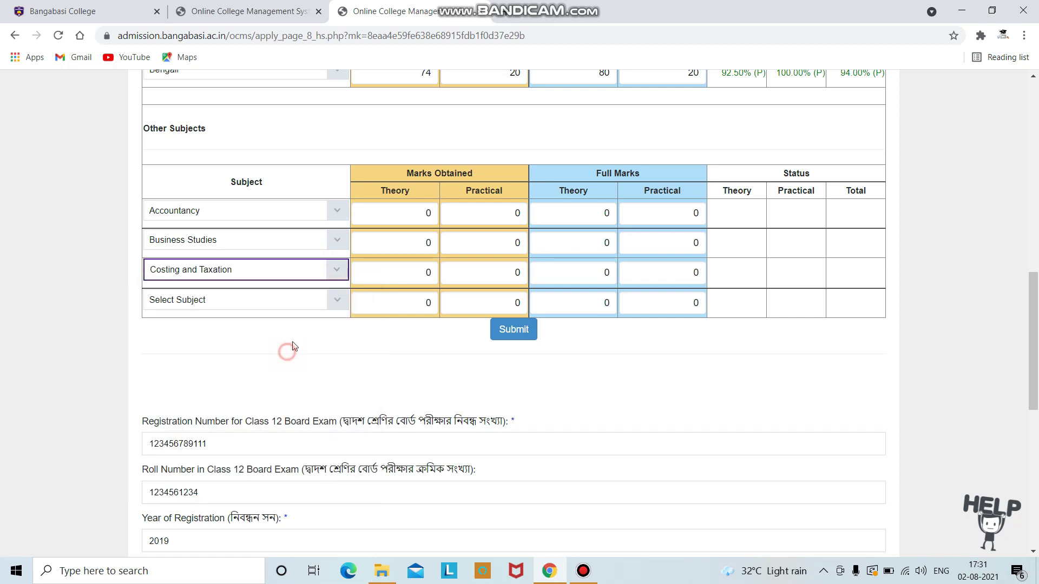
click(339, 301)
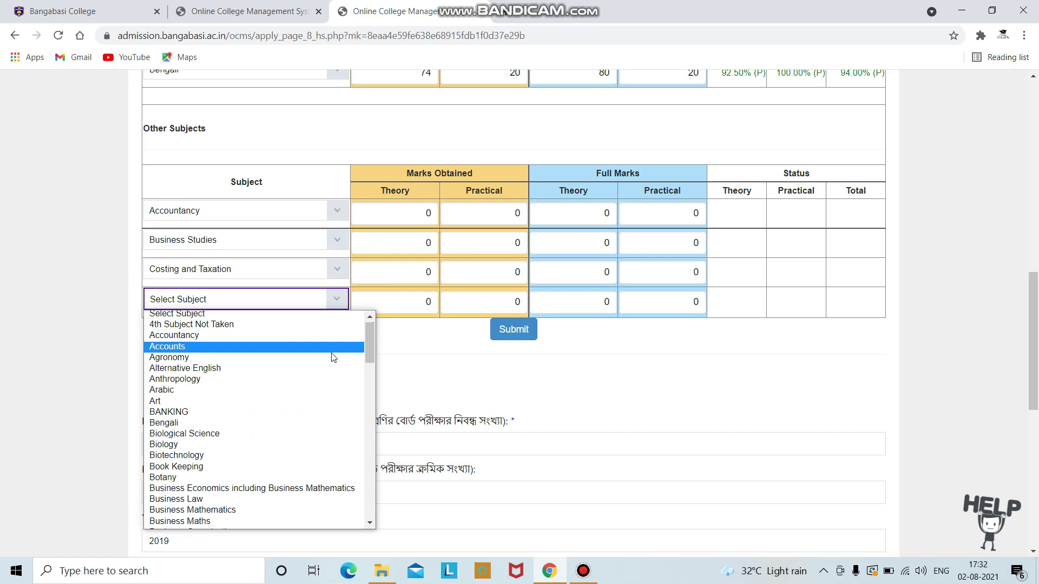
scroll(333, 360, down, 3)
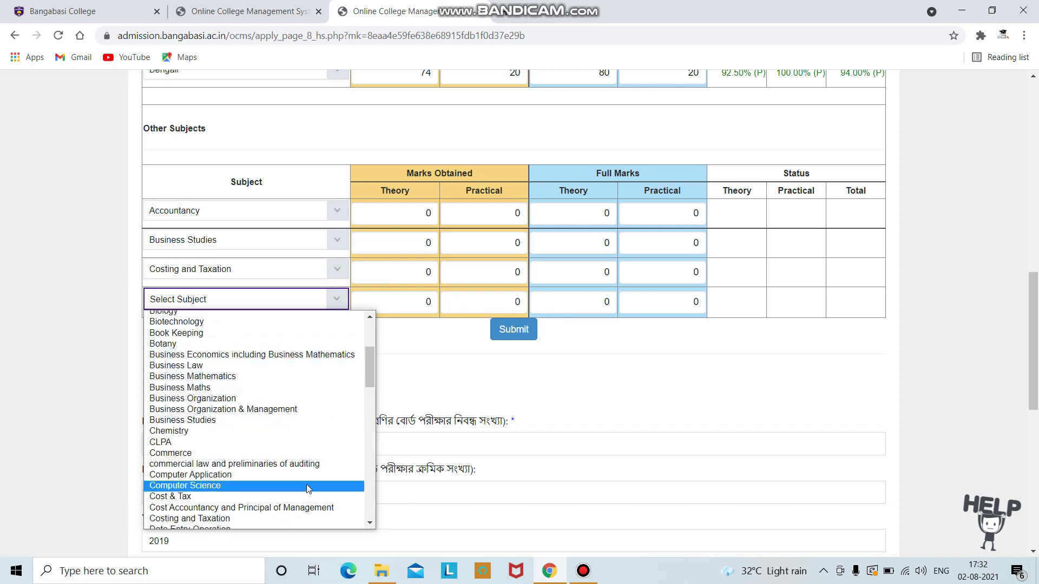
click(309, 465)
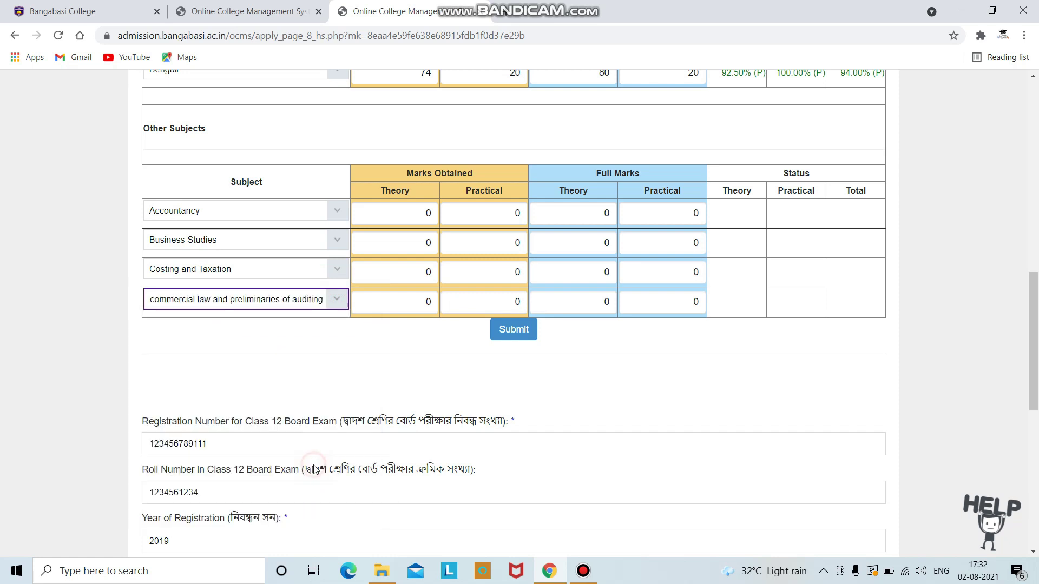
click(407, 212)
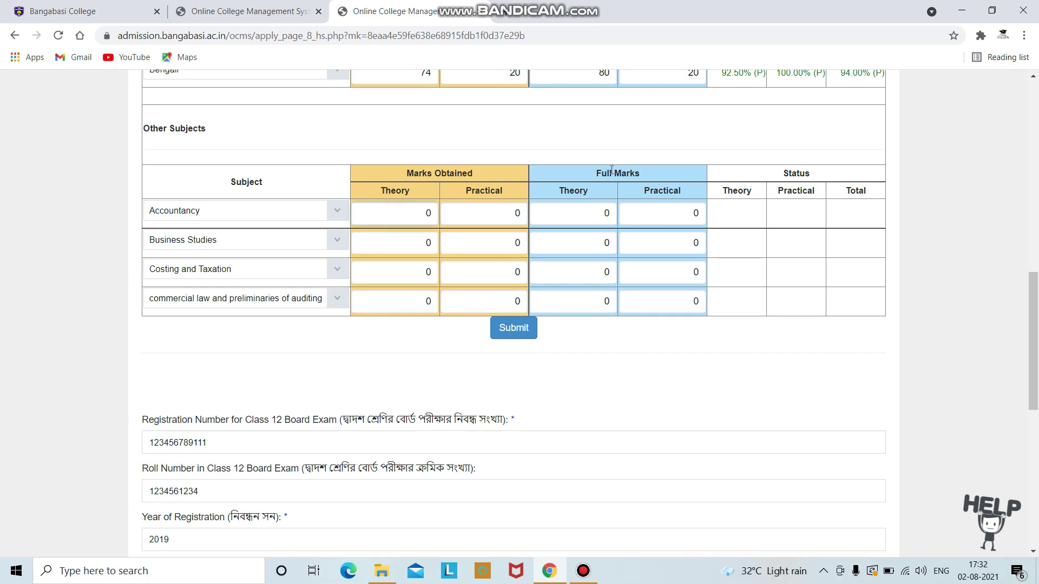
Step: Enter Accountancy and Business Studies marks, practical 20 with full marks 80/20
key(Right)
text(20)
key(Tab)
text(80)
key(Tab)
text(20)
key(Tab)
key(Tab)
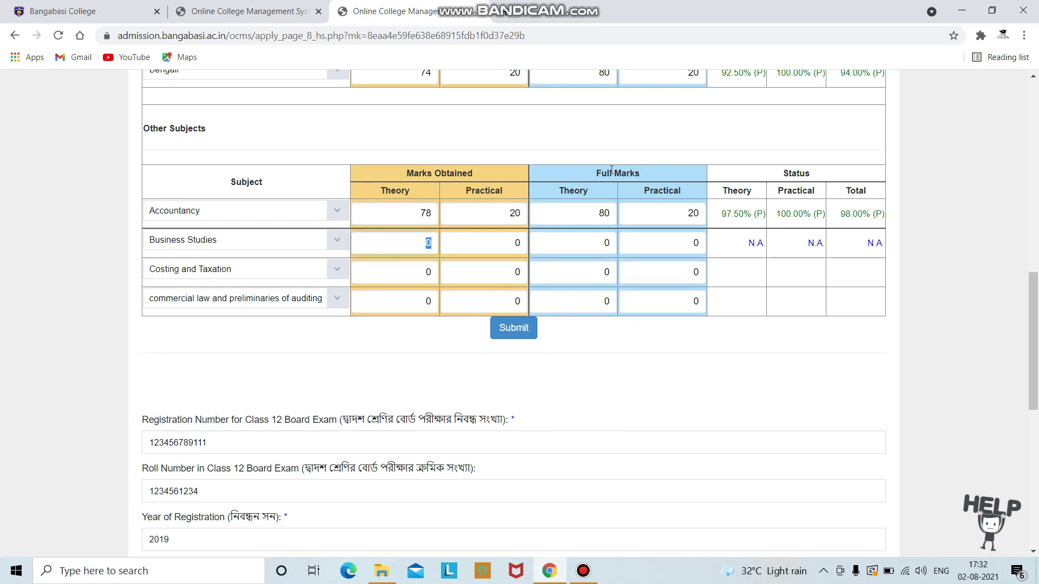
text(71)
key(Tab)
text(80)
key(Tab)
text(20)
Step: Enter the Costing and Taxation marks and submit, reaching 75% complete
key(Tab)
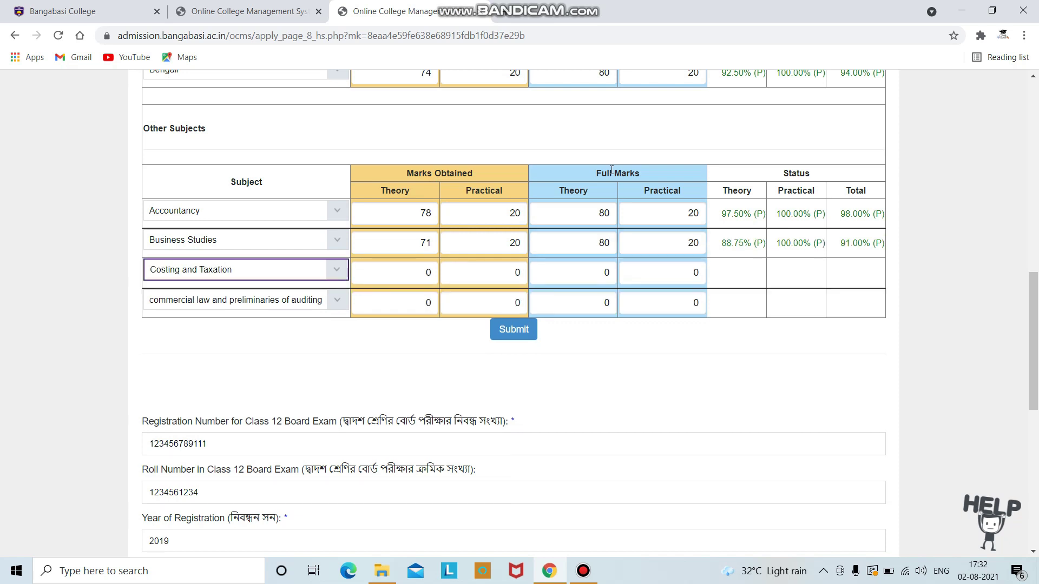
key(Tab)
text(7)
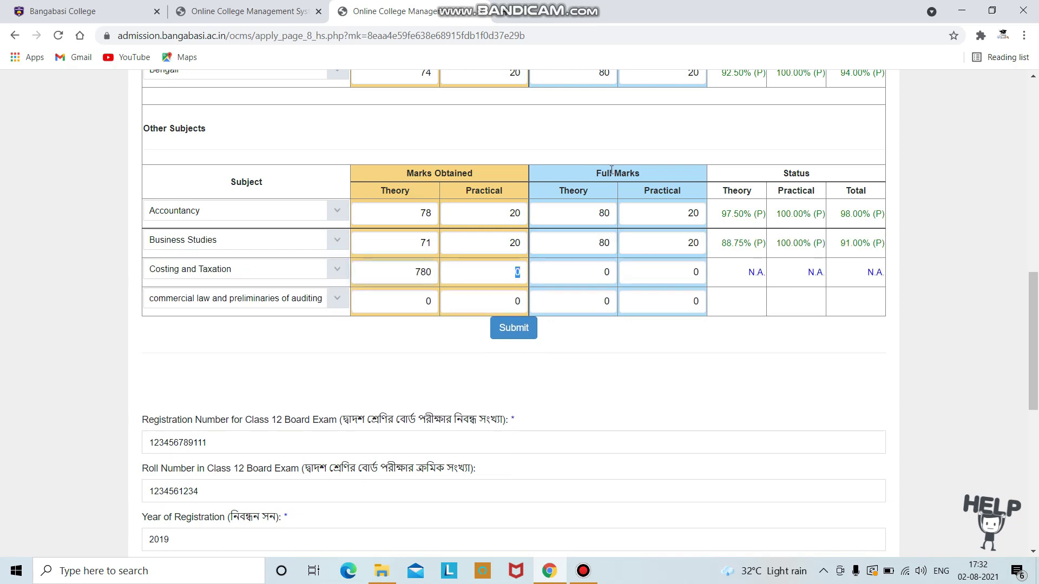
key(Tab)
text(8)
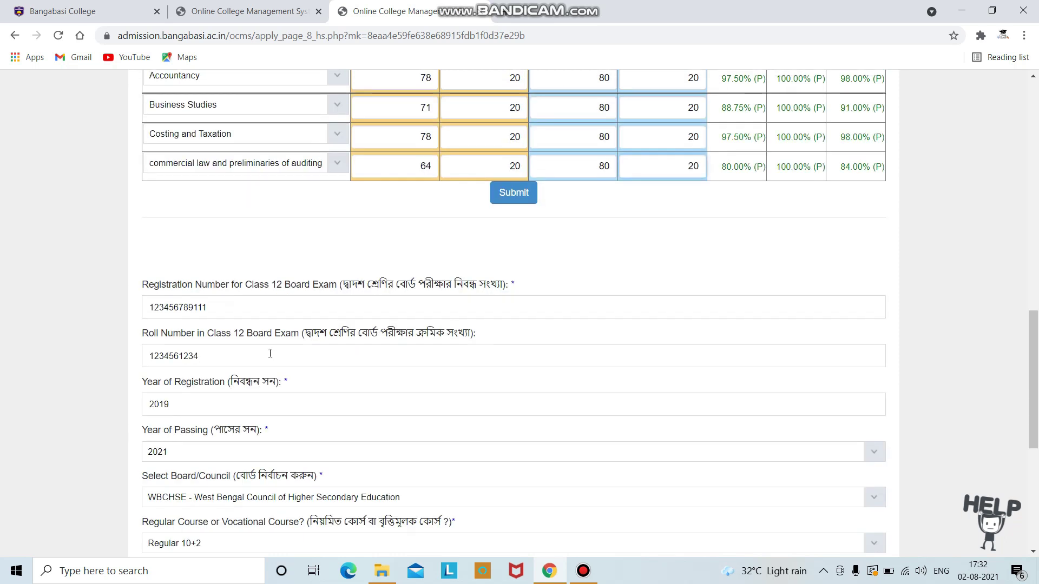
scroll(347, 360, down, 3)
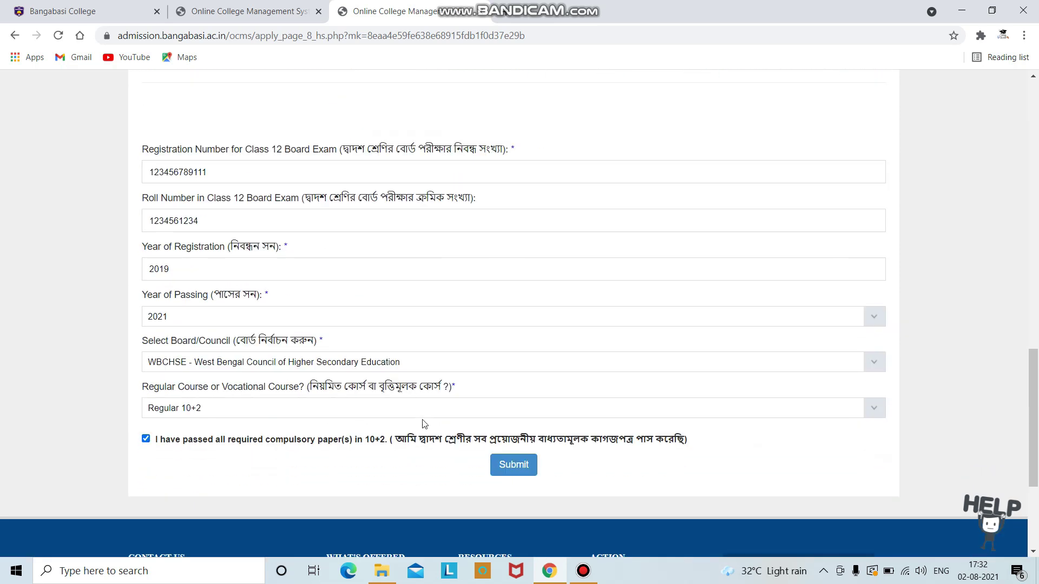
scroll(479, 282, up, 3)
scroll(479, 283, up, 1)
click(512, 260)
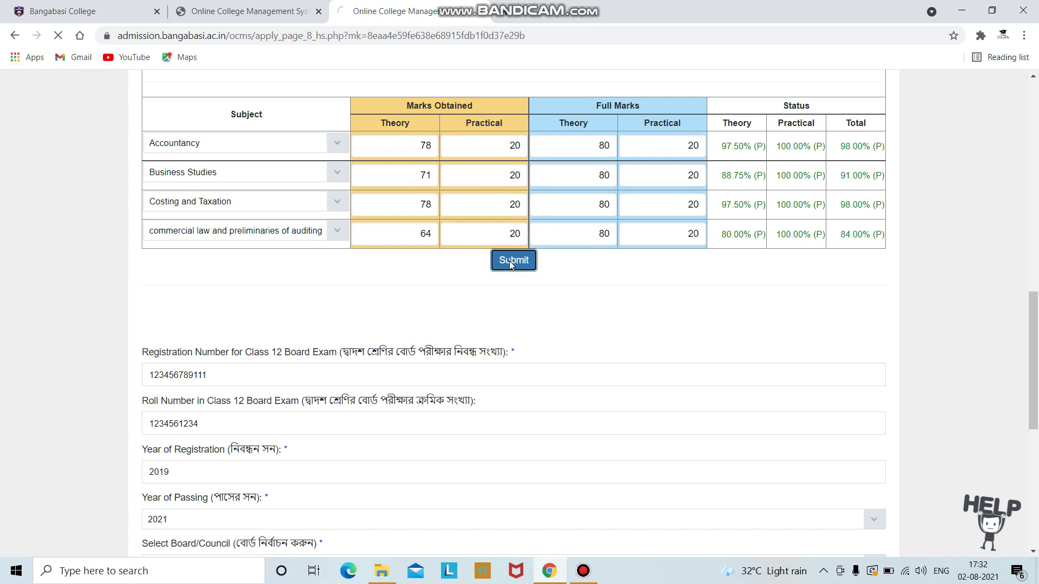
scroll(510, 266, down, 3)
scroll(510, 266, down, 2)
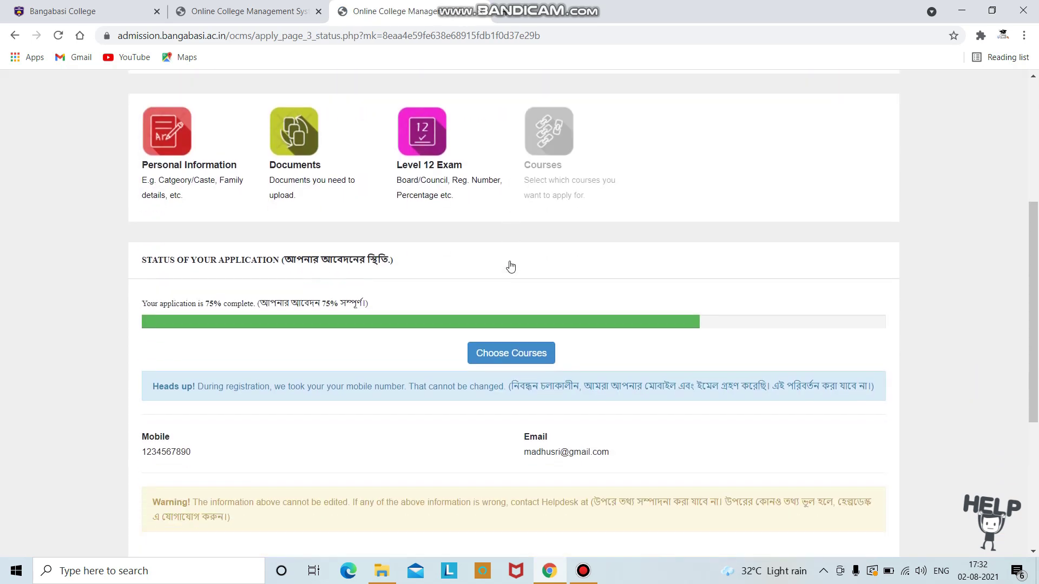
Step: Select the B.Com. (General) Commerce course with Commerce Paper 1 as Core 1
click(520, 355)
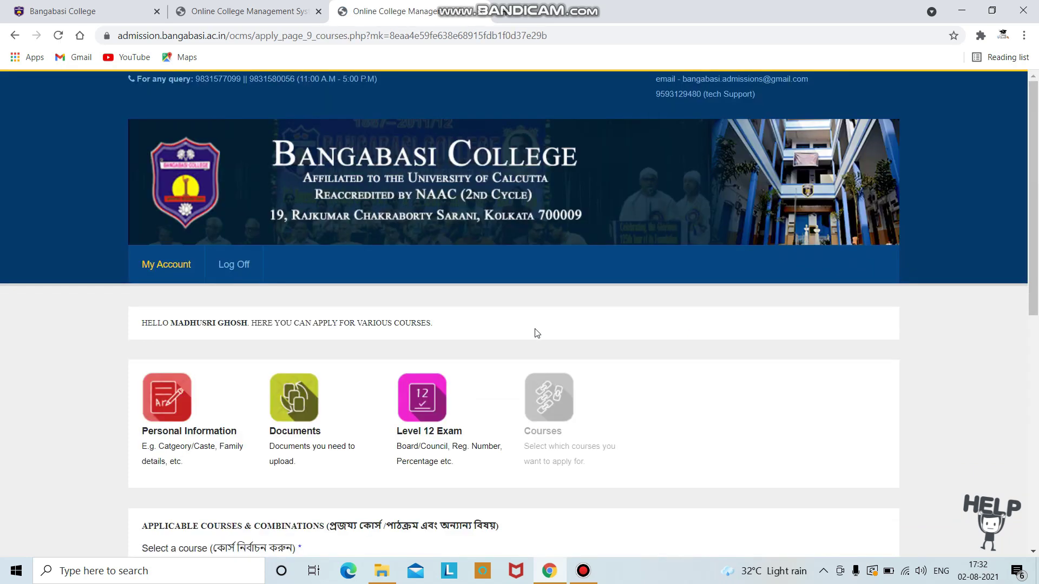
scroll(535, 332, down, 2)
scroll(536, 332, down, 2)
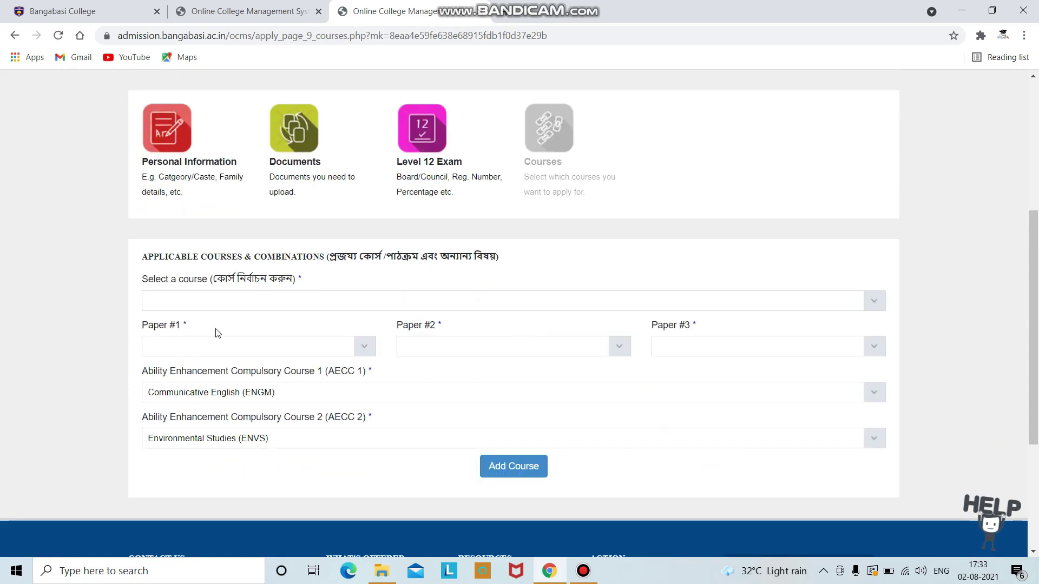
click(884, 301)
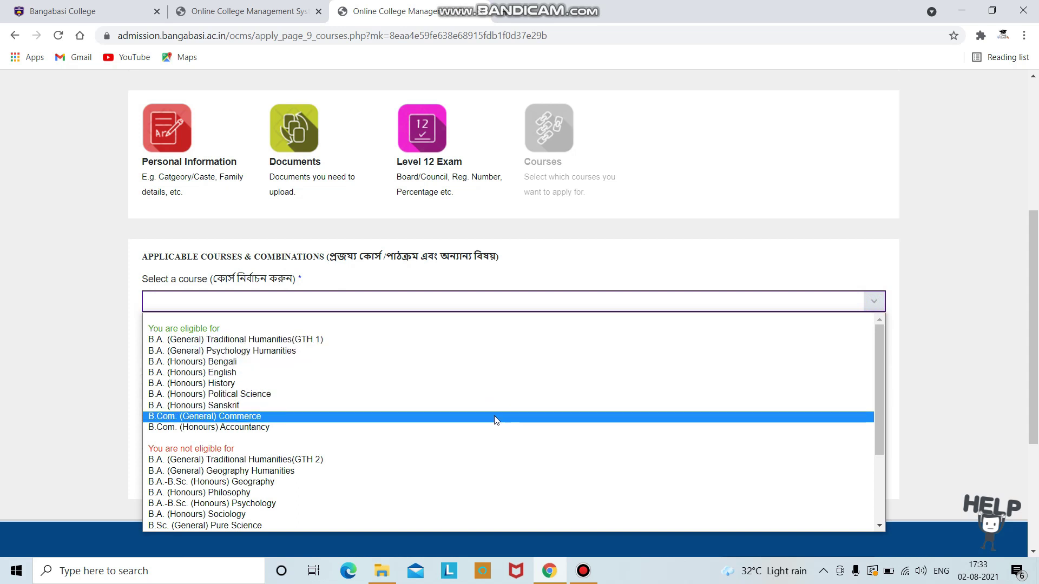
click(494, 416)
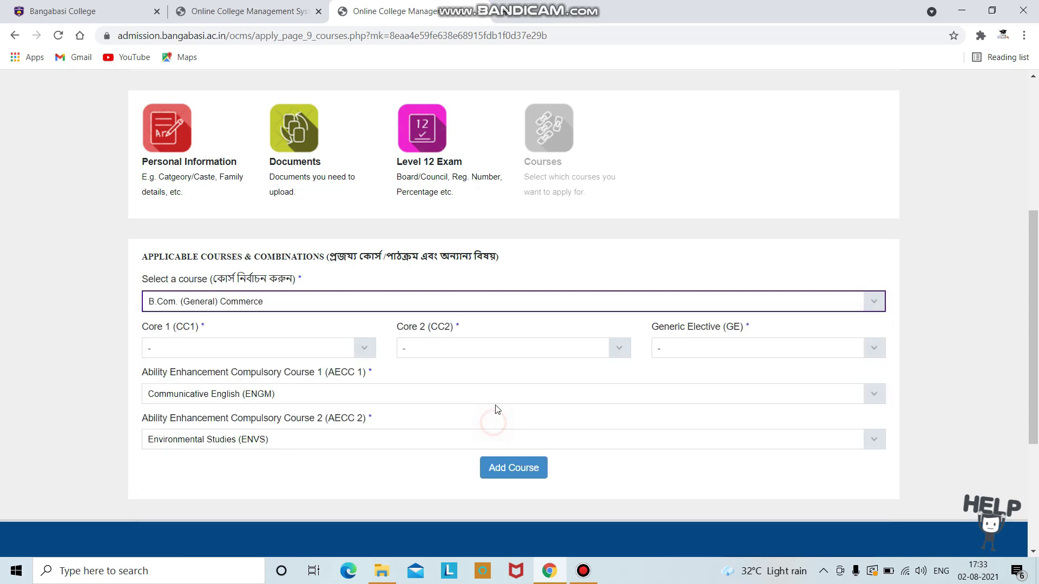
scroll(460, 325, down, 1)
click(364, 280)
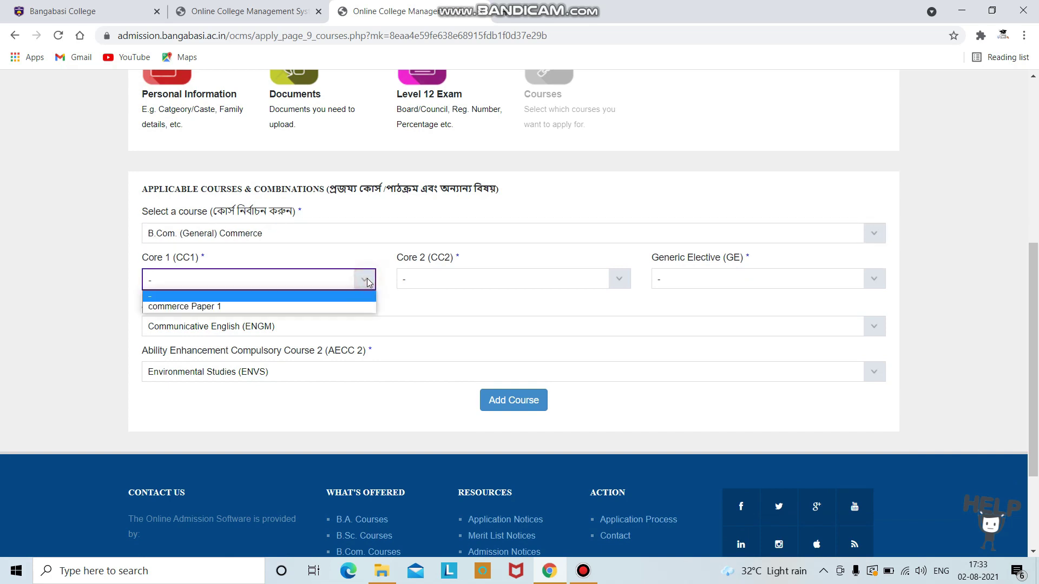
click(354, 307)
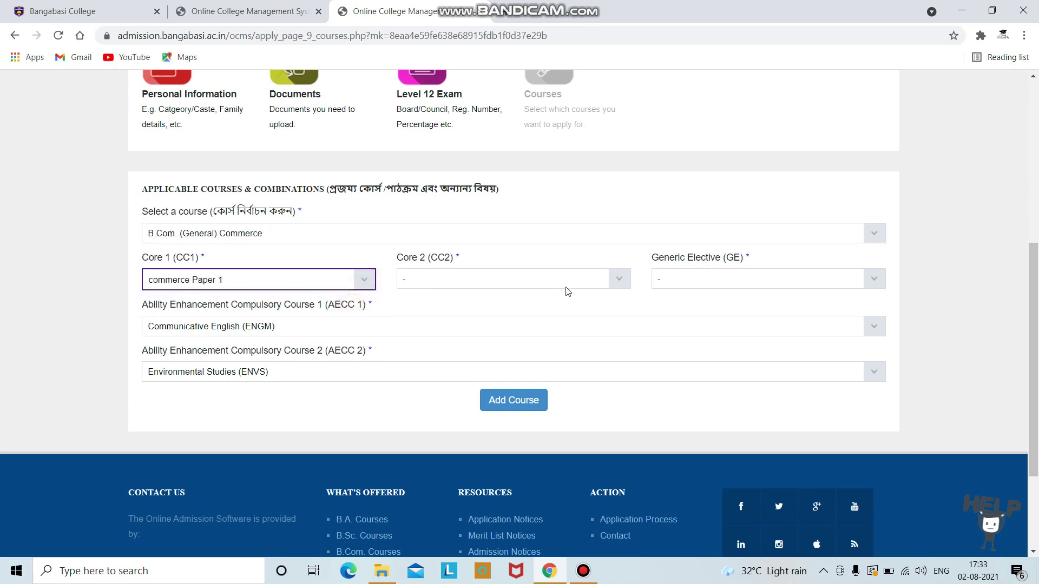
Step: Set Commerce Papers 2 and 3, AECC Communicative Bengali and ENVS, and add the course
click(615, 280)
click(598, 303)
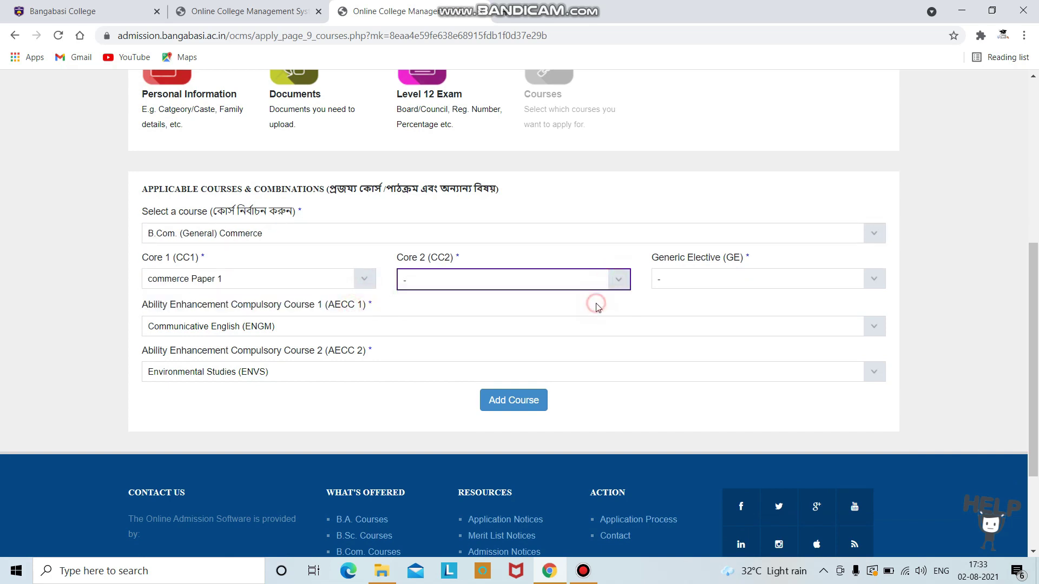
click(876, 278)
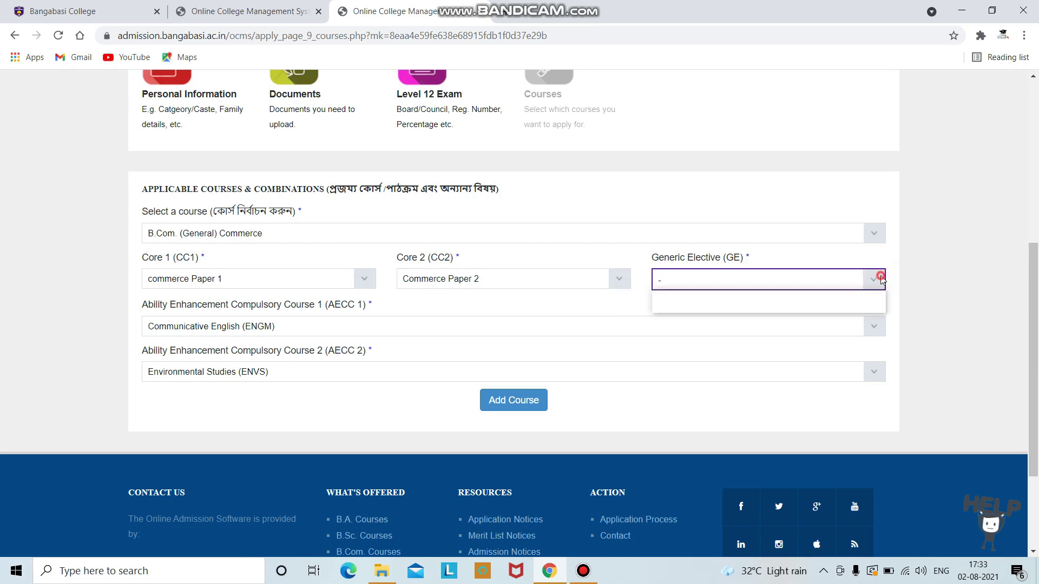
click(832, 307)
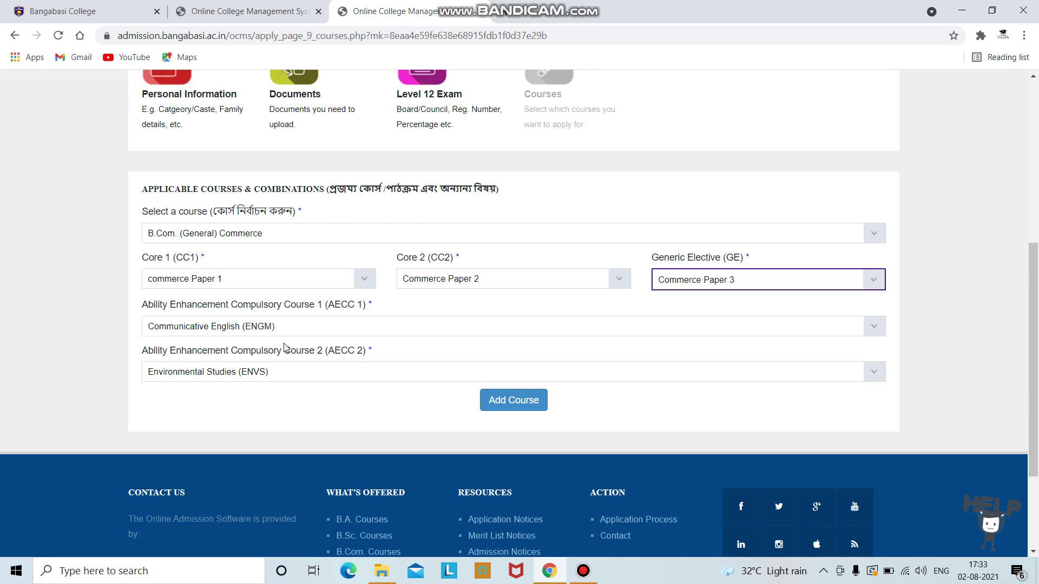
click(874, 326)
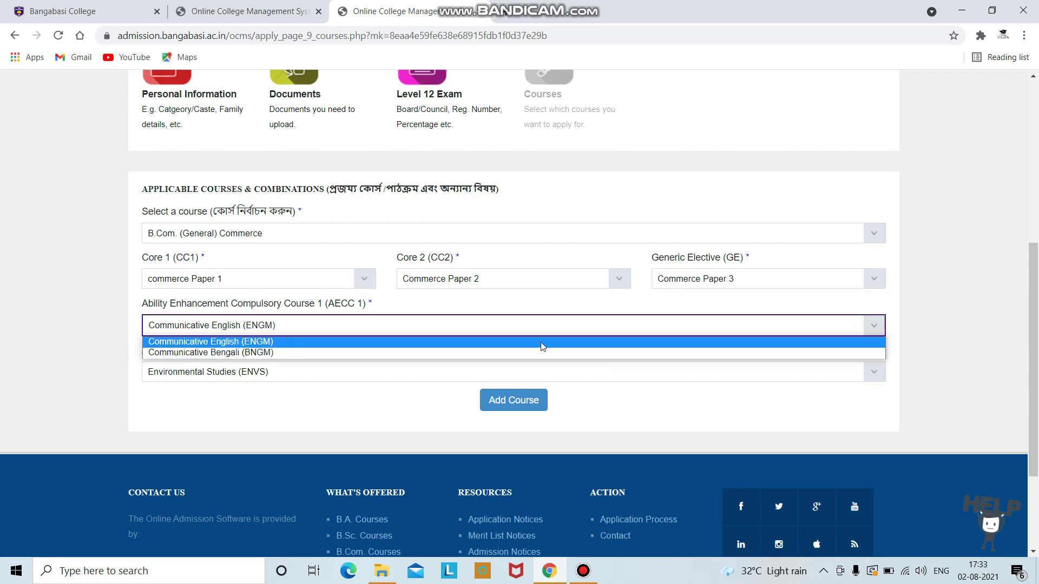
click(471, 353)
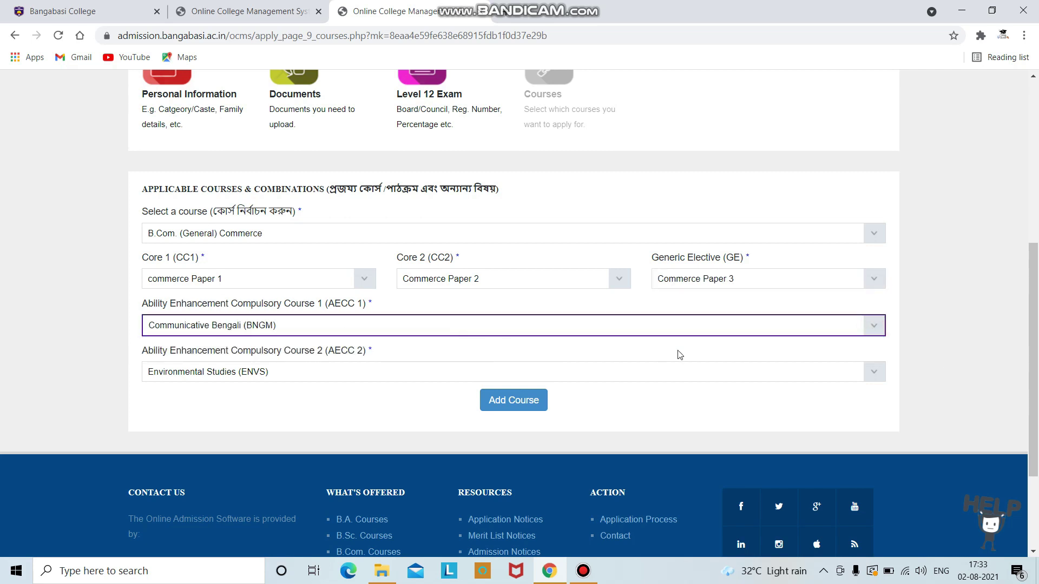
click(883, 378)
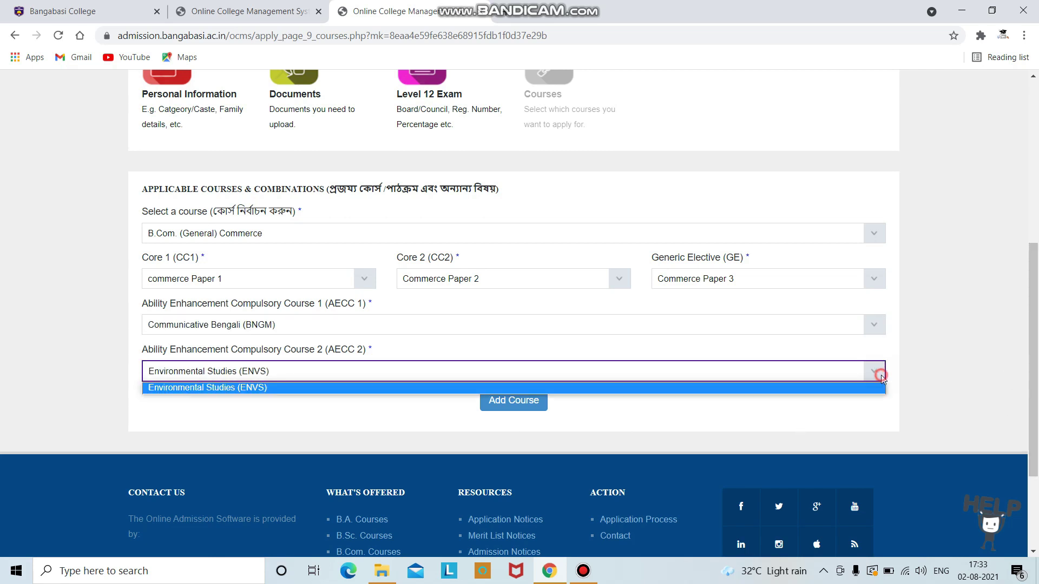
click(872, 386)
scroll(526, 386, up, 3)
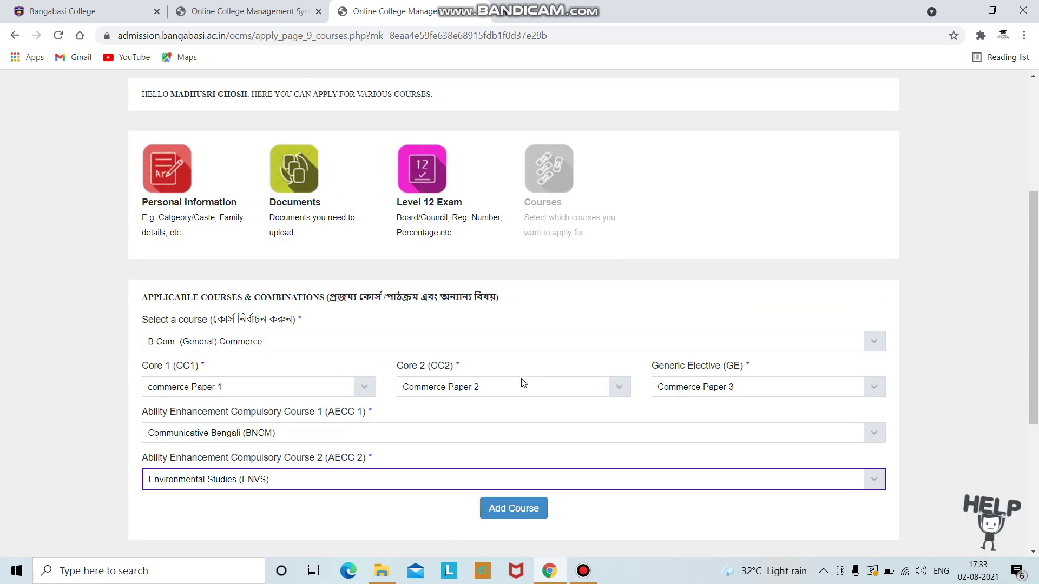
scroll(710, 395, down, 2)
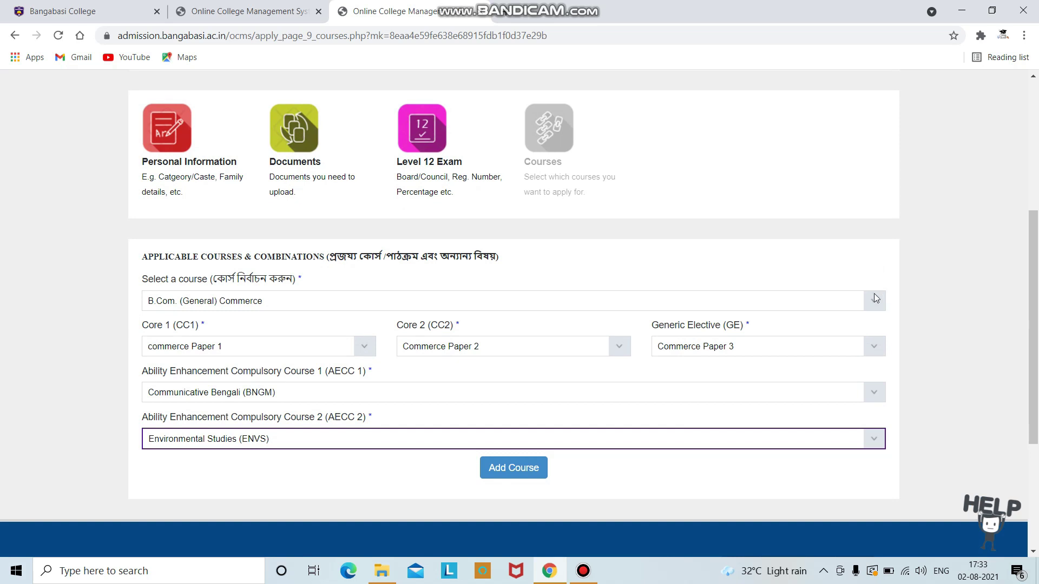
click(522, 465)
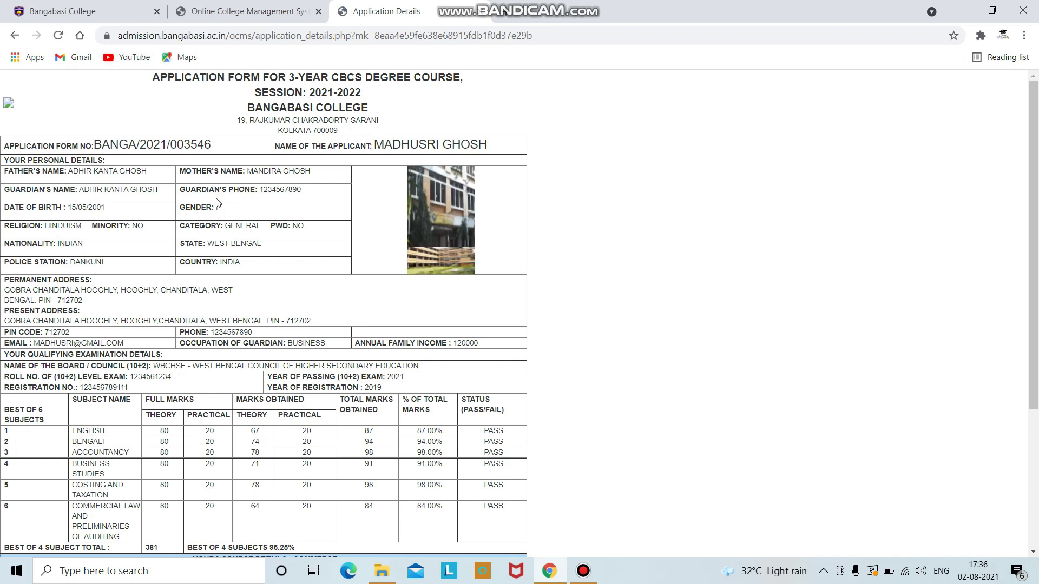
Step: Scroll the generated application form down to the Print this page button and back up
scroll(423, 241, down, 2)
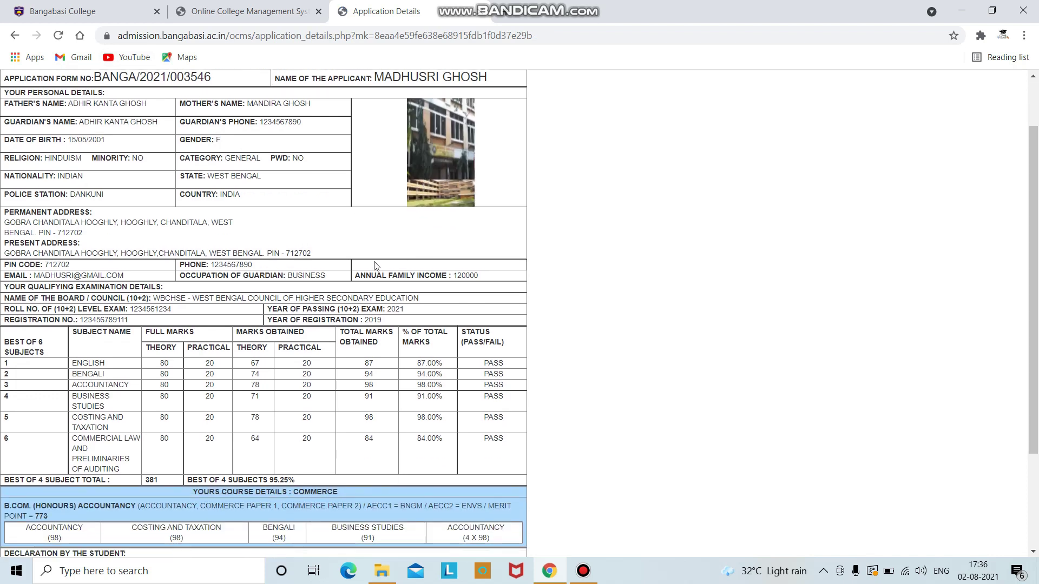
scroll(470, 413, down, 3)
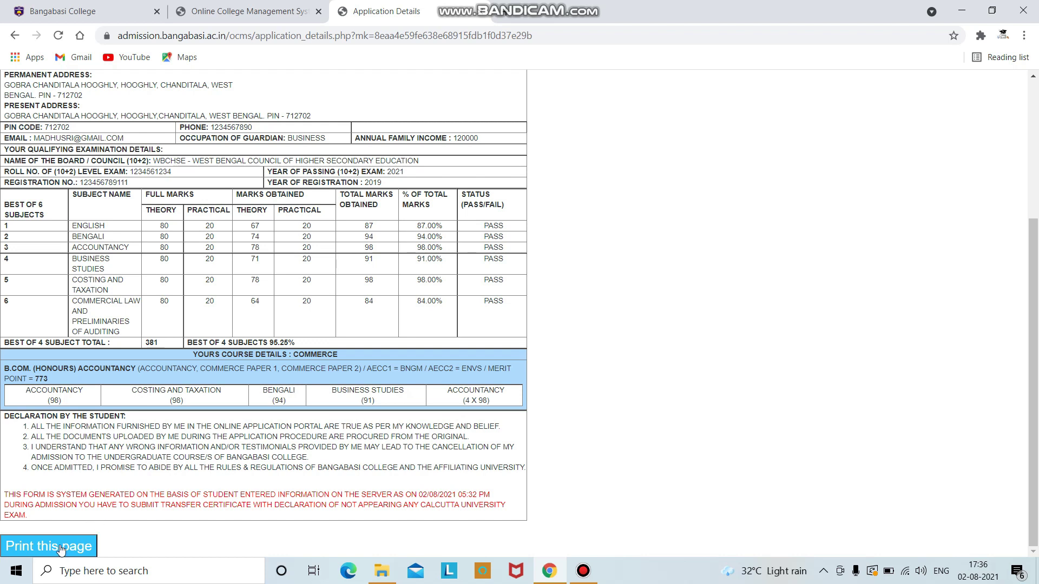
scroll(236, 305, up, 2)
scroll(236, 304, up, 1)
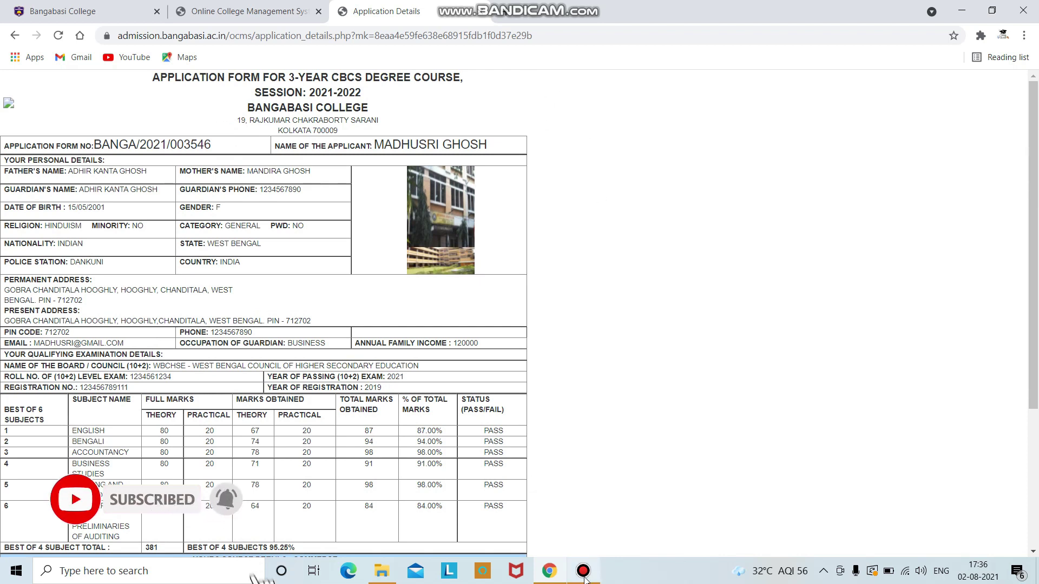
mouse_move(584, 578)
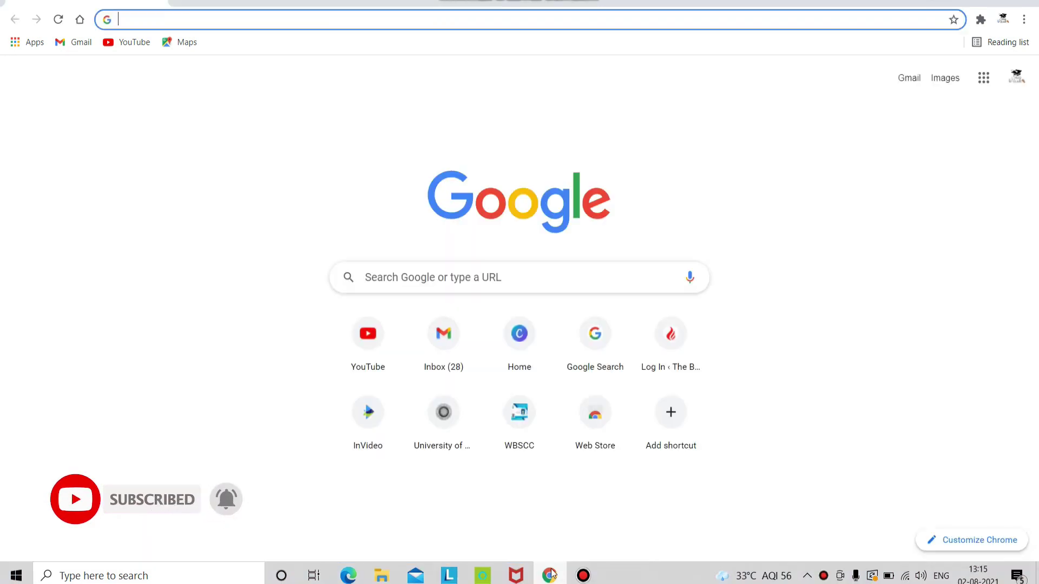